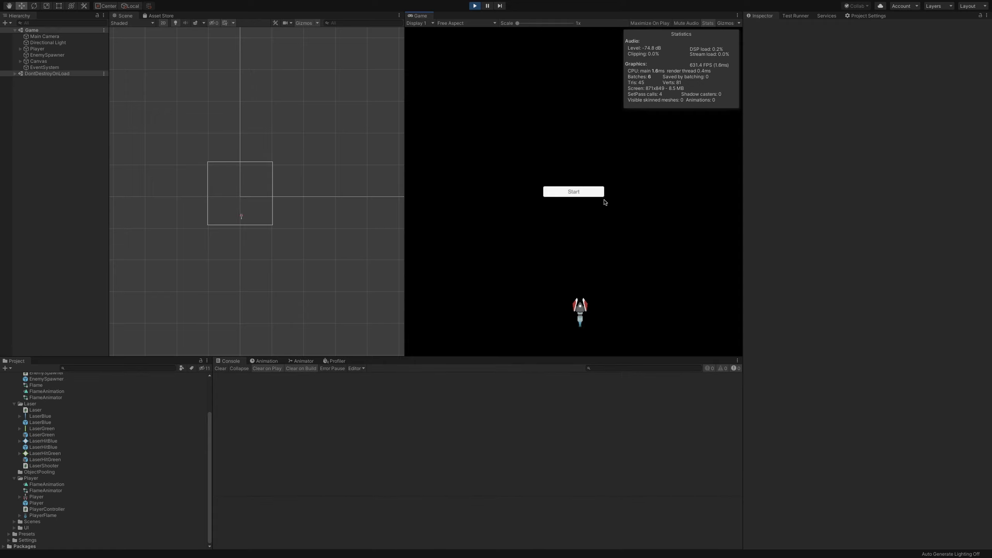
# Start the game and steer the ship left and right while Enemy and Laser clones accumulate.
pyautogui.click(591, 195)
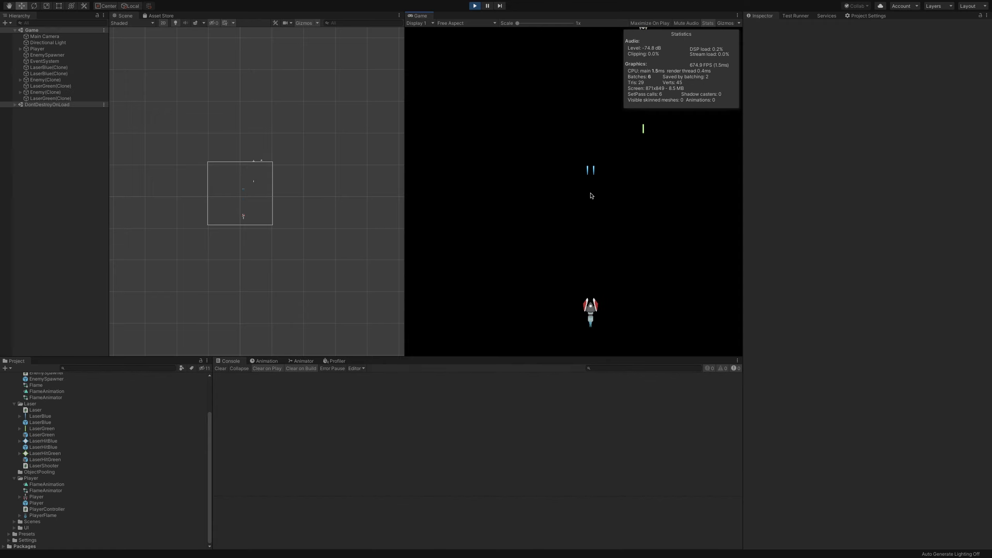
pyautogui.press('Left')
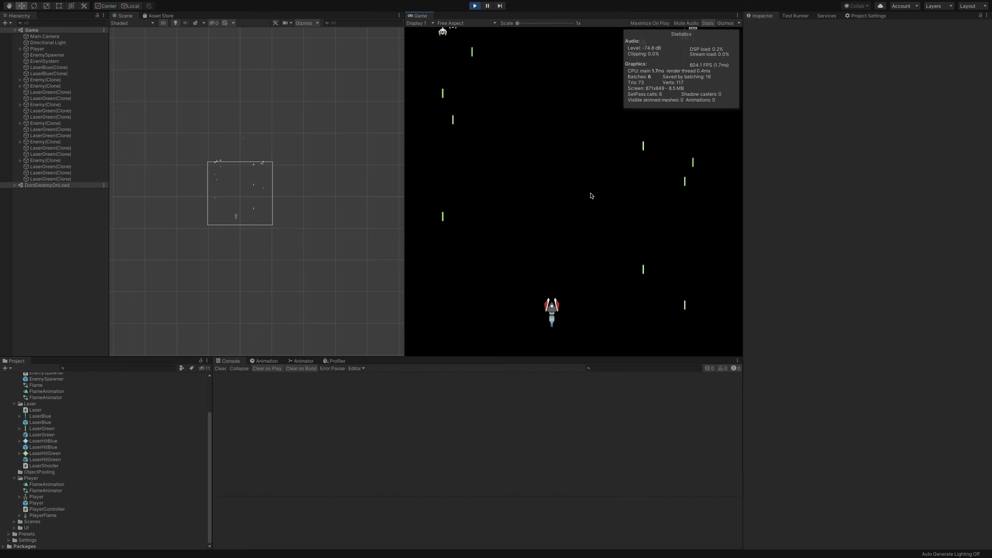
pyautogui.press('Right')
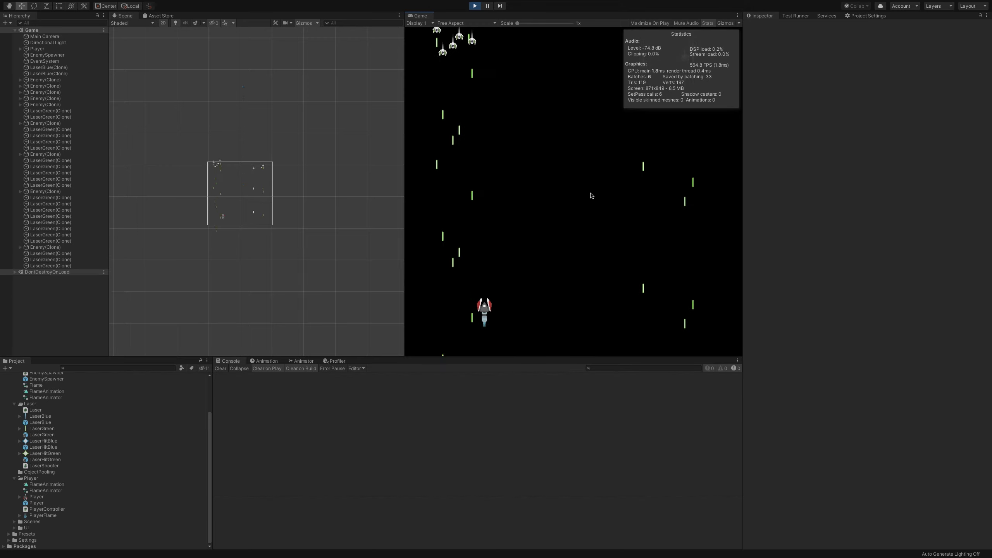
pyautogui.press('Left')
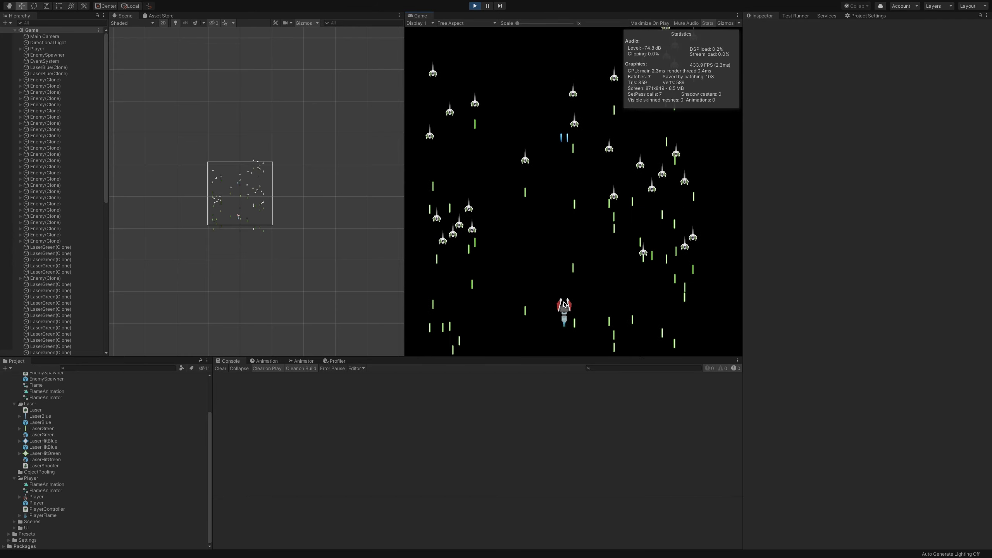
pyautogui.press('Right')
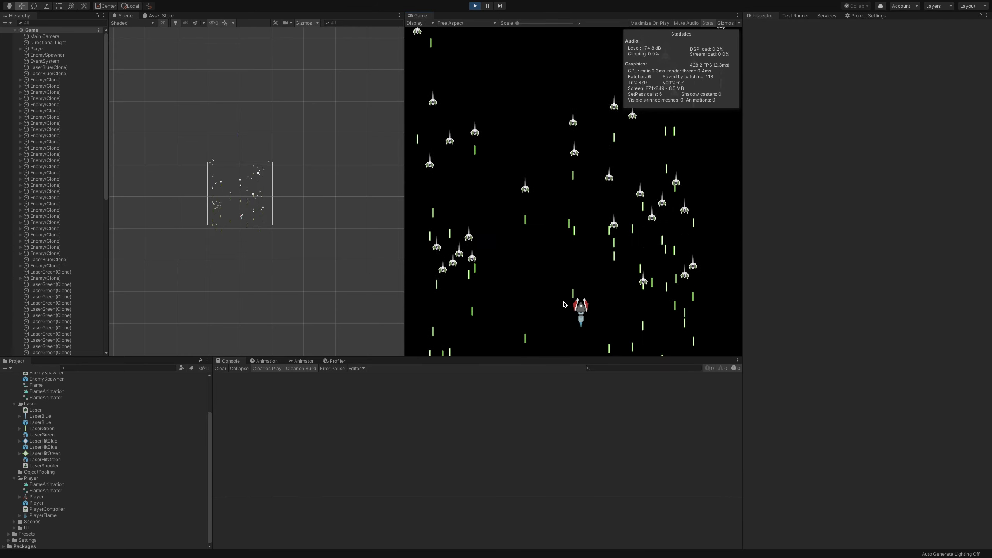
pyautogui.press('Left')
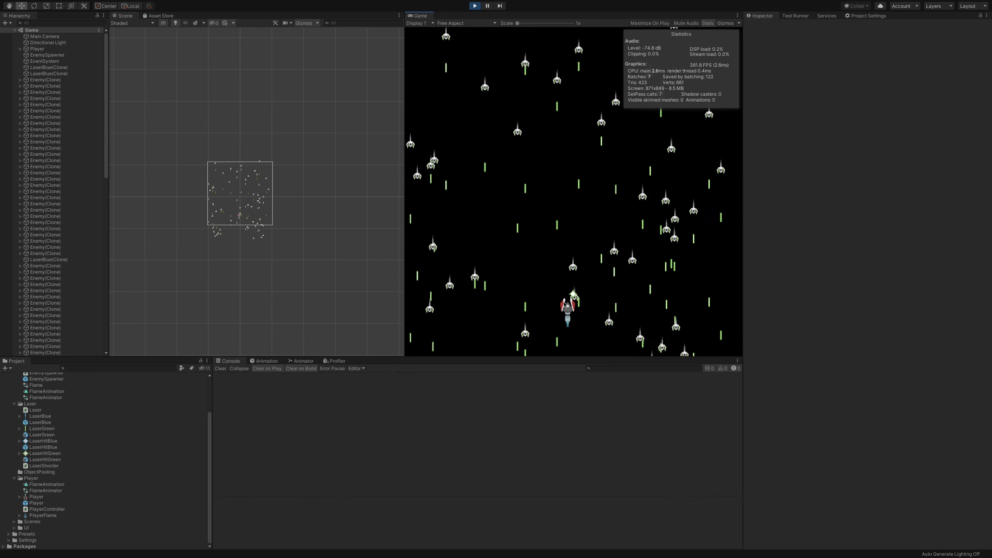
pyautogui.press('Right')
pyautogui.press('Right')
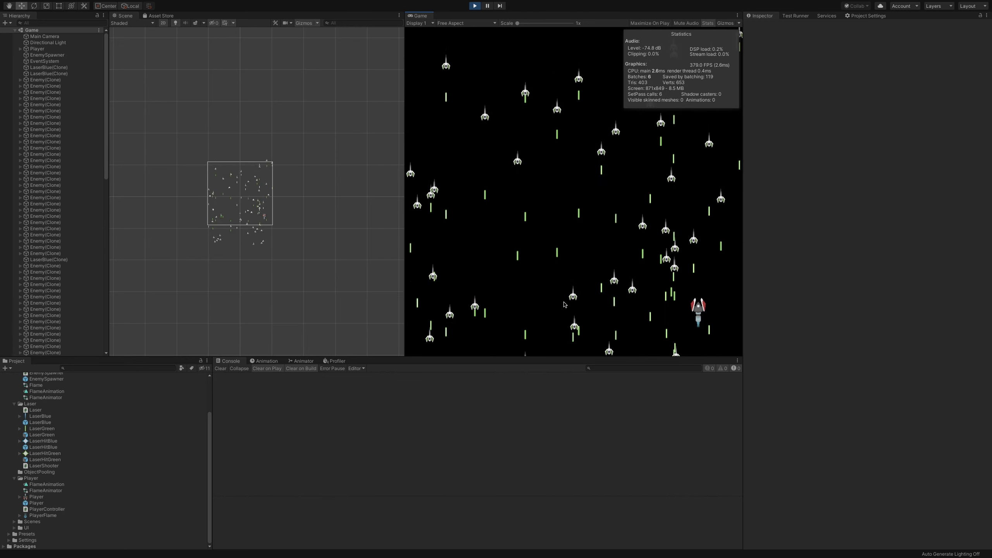
pyautogui.press('Left')
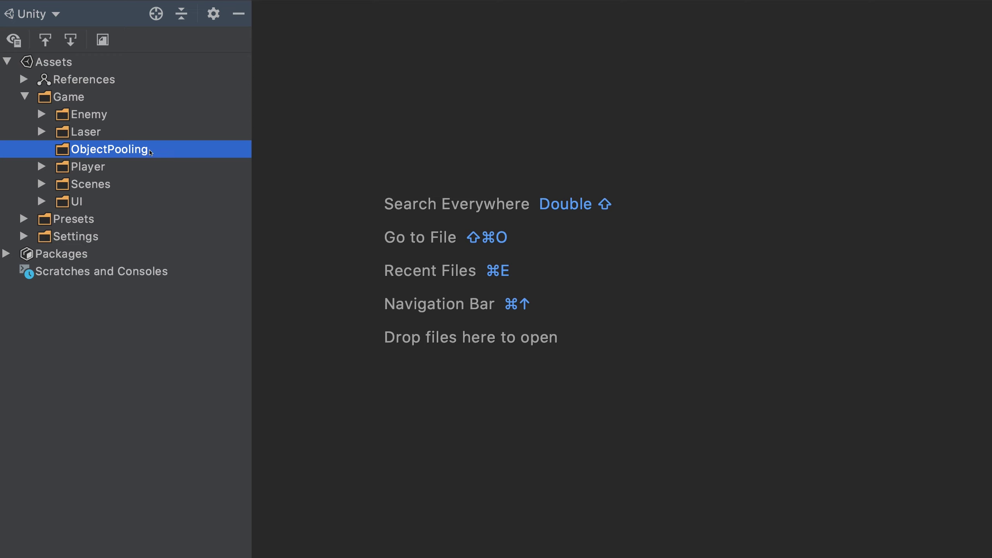
# Create a new class named ObjectPool in the ObjectPooling folder.
pyautogui.press('super+n')
pyautogui.press('Down')
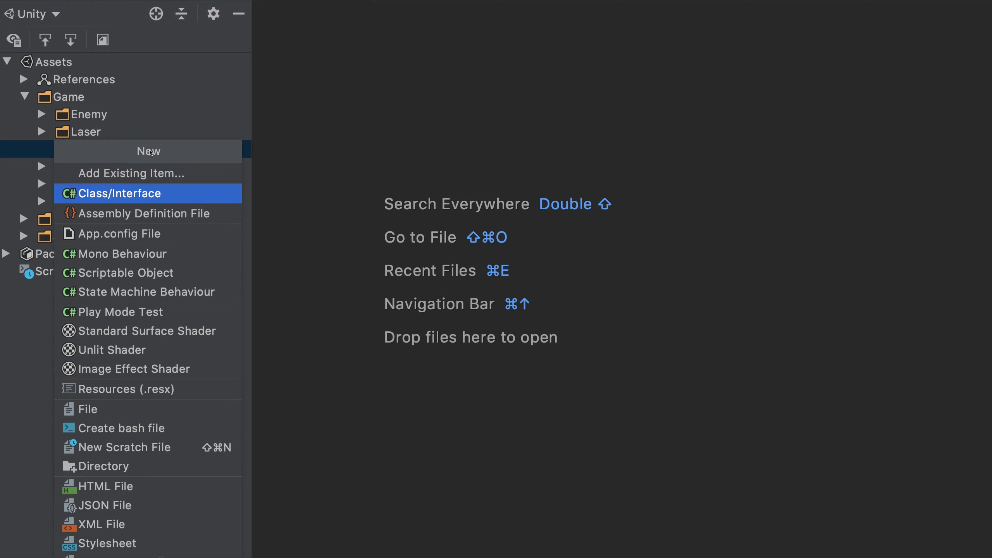
pyautogui.press('Return')
pyautogui.write('ObjectP')
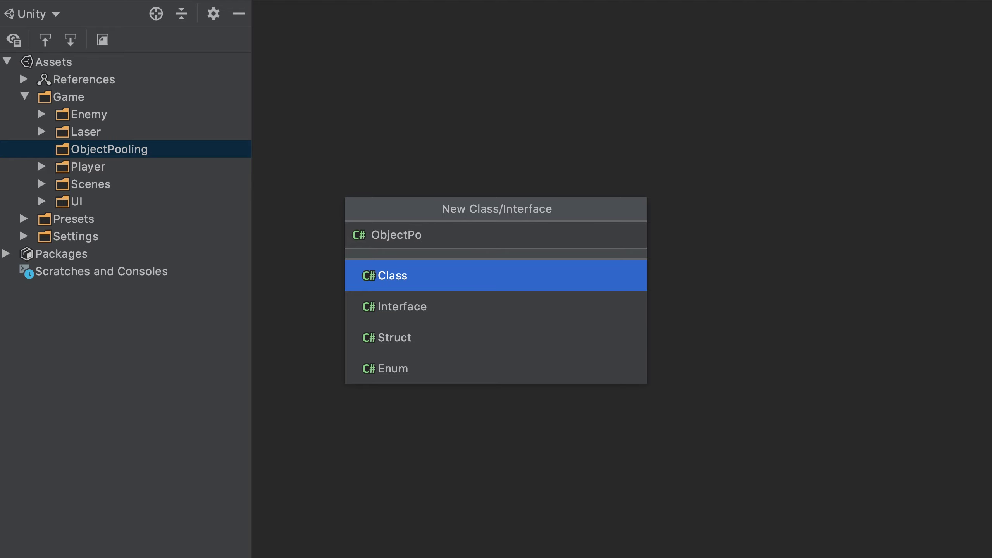
pyautogui.write('ol')
pyautogui.press('Return')
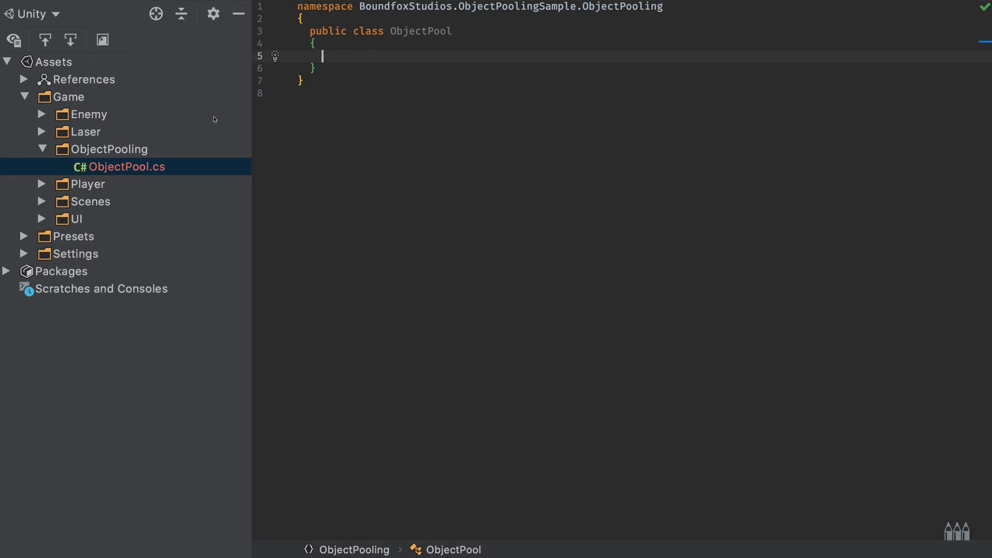
# Declare ObjectToPool, PrewarmAmount, CanExpand, Name and a new List<GameObject> Items, importing System.Collections.Generic.
pyautogui.write('public G')
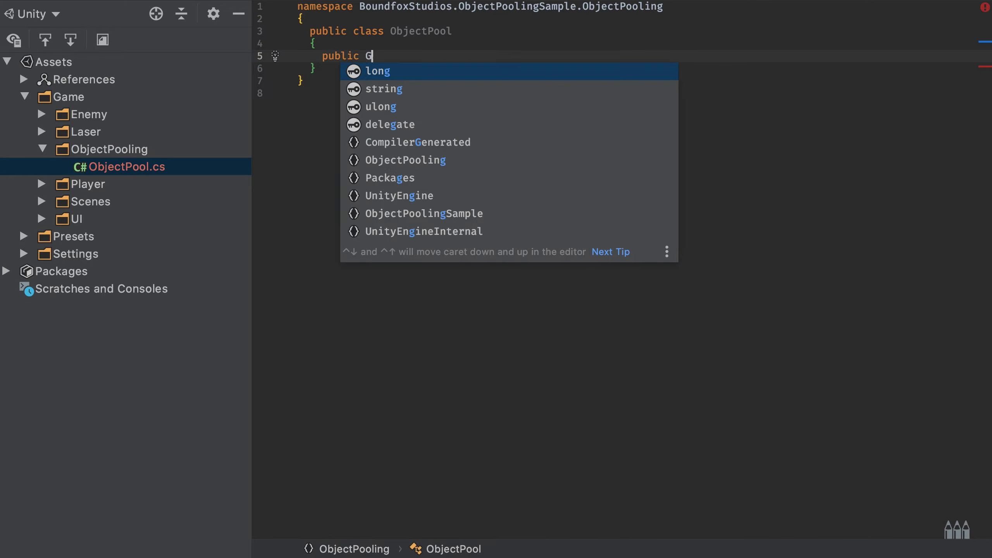
pyautogui.write('ame')
pyautogui.press('Return')
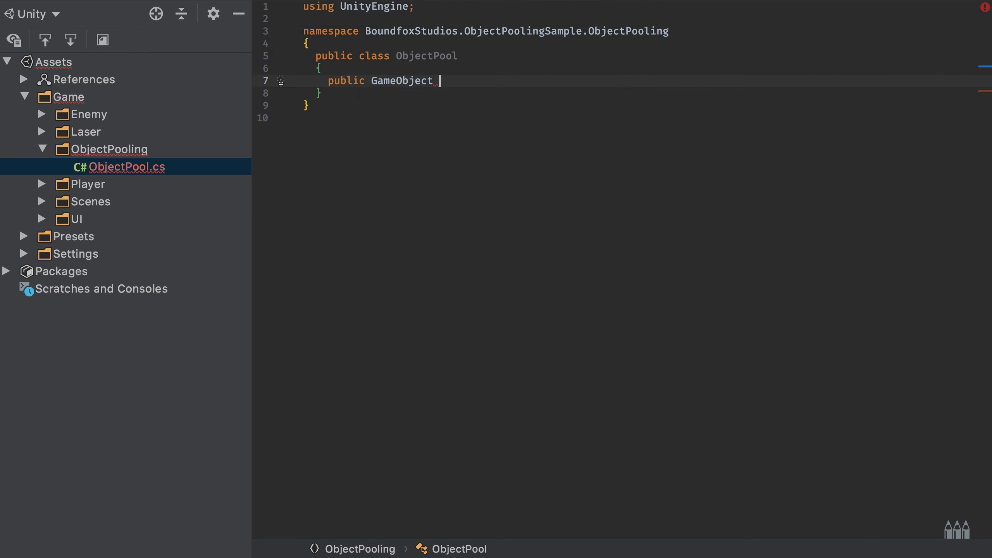
pyautogui.write('ObjectToPool')
pyautogui.write(';')
pyautogui.press('Return')
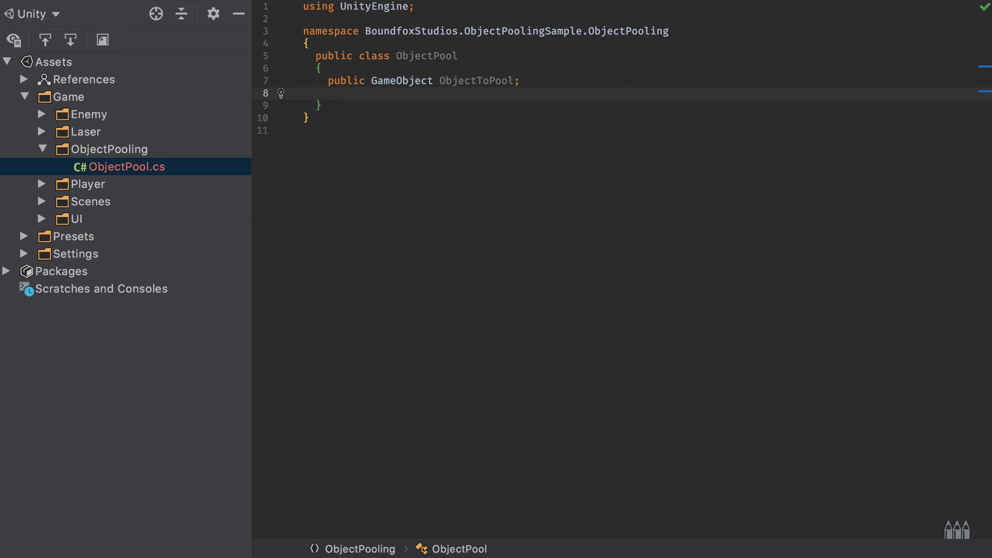
pyautogui.write('public int ')
pyautogui.write('Pr')
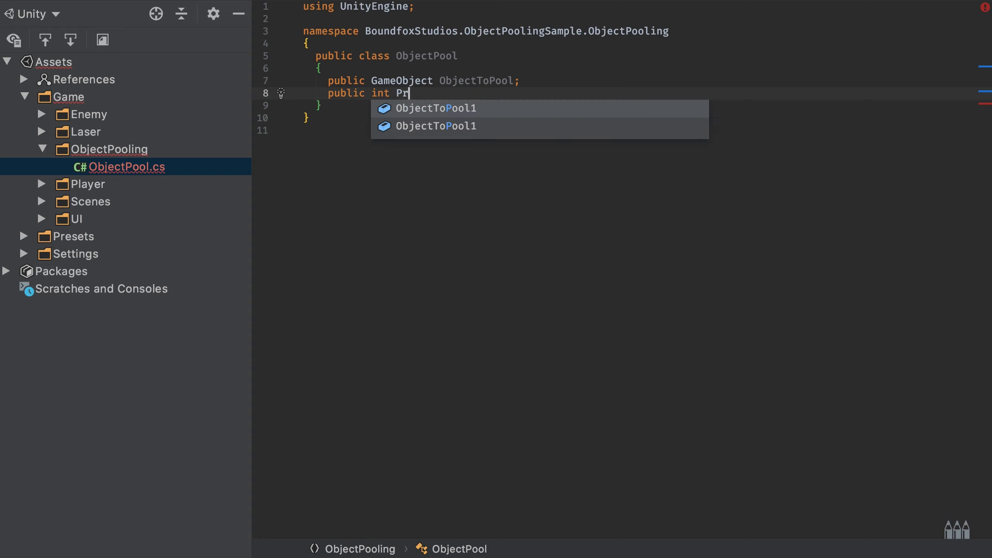
pyautogui.write('ewarmAmo')
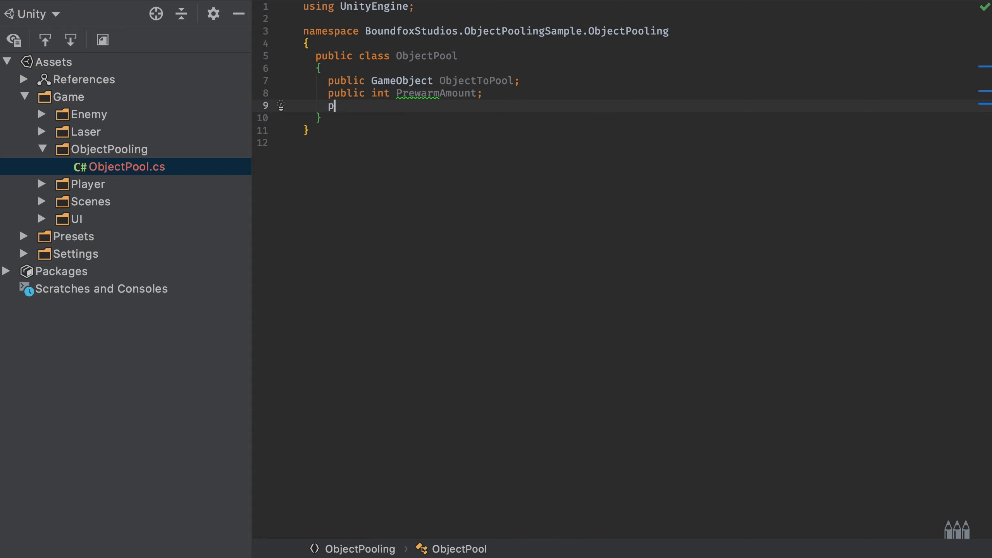
pyautogui.write('unt; public ')
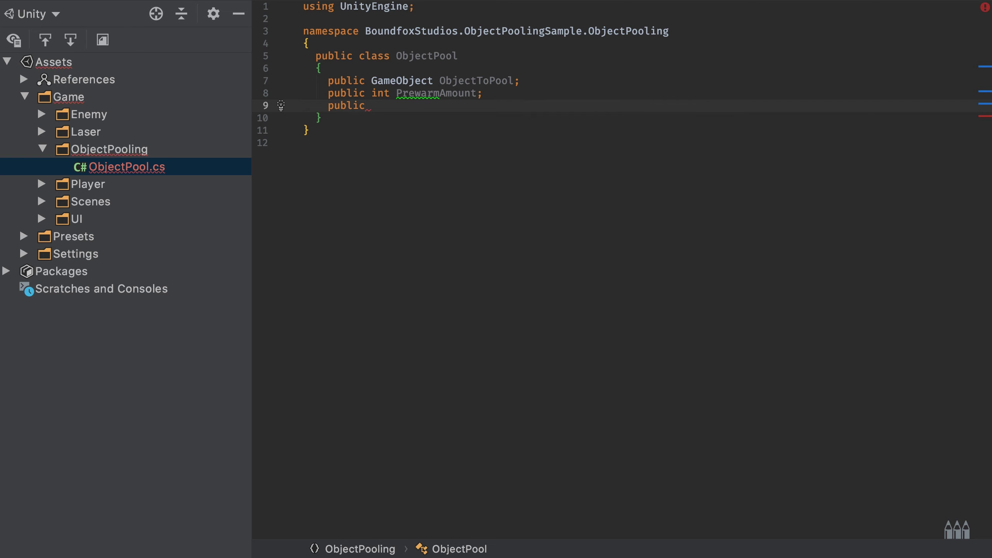
pyautogui.write('bool CanExpand;')
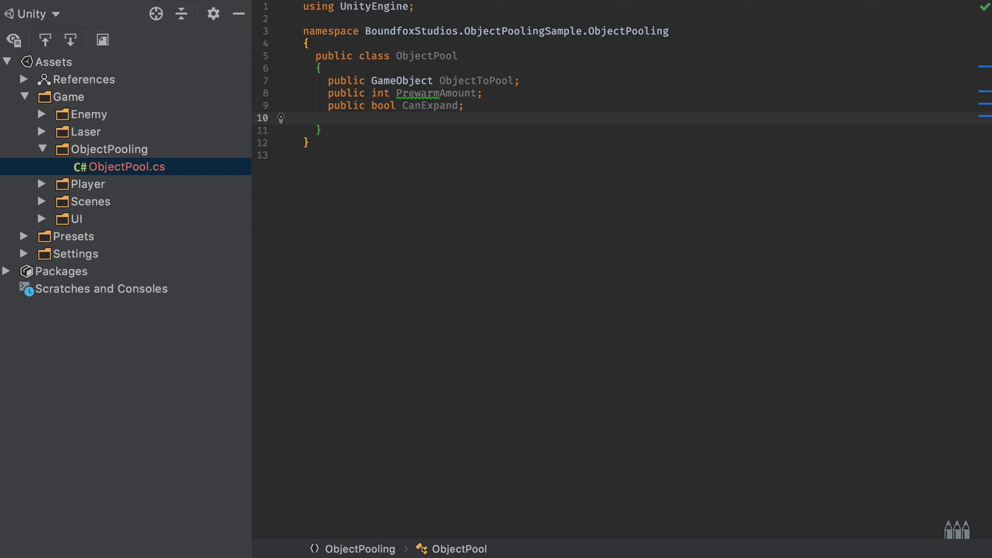
pyautogui.write(' public ')
pyautogui.write('string Name;  ')
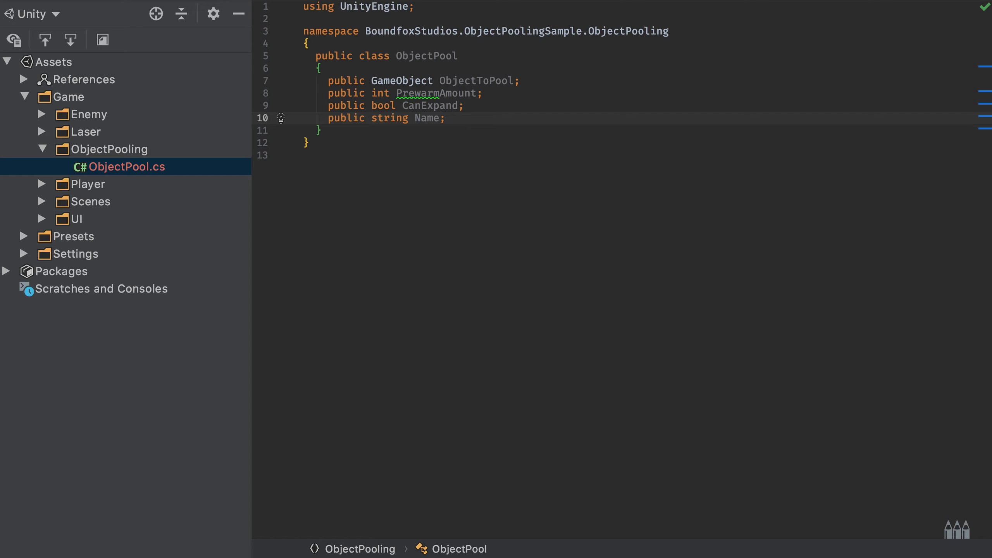
pyautogui.write('public Lis')
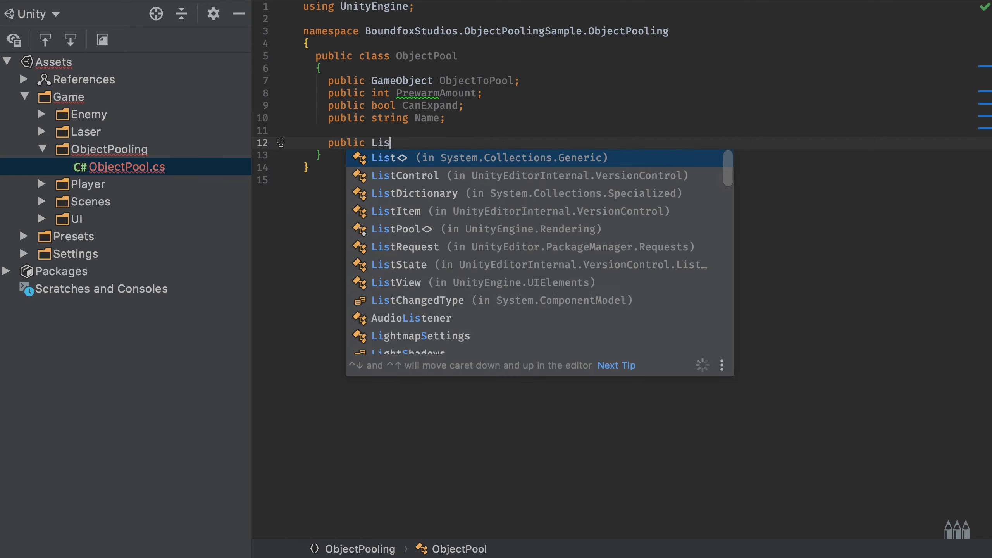
pyautogui.write('t<GameObject>')
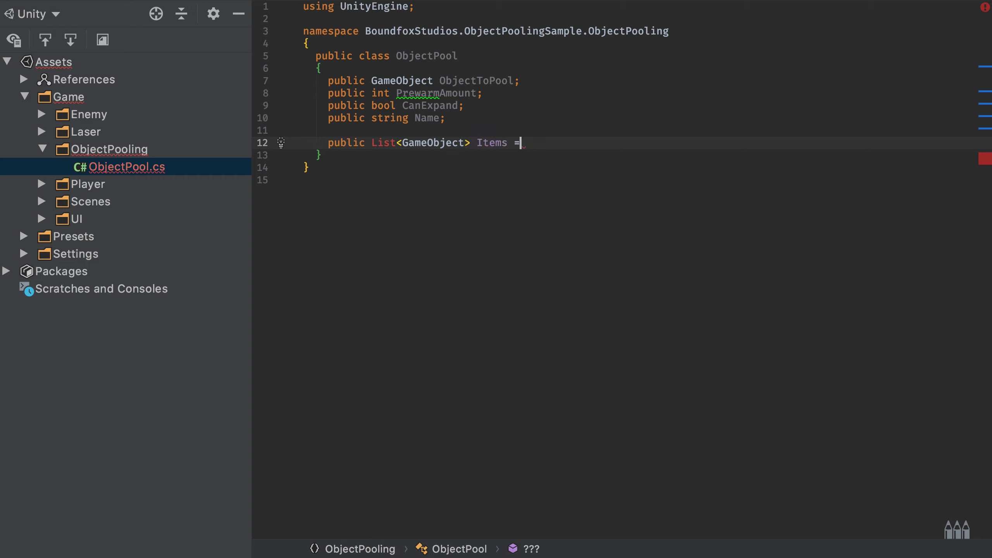
pyautogui.write(' Items = new Li')
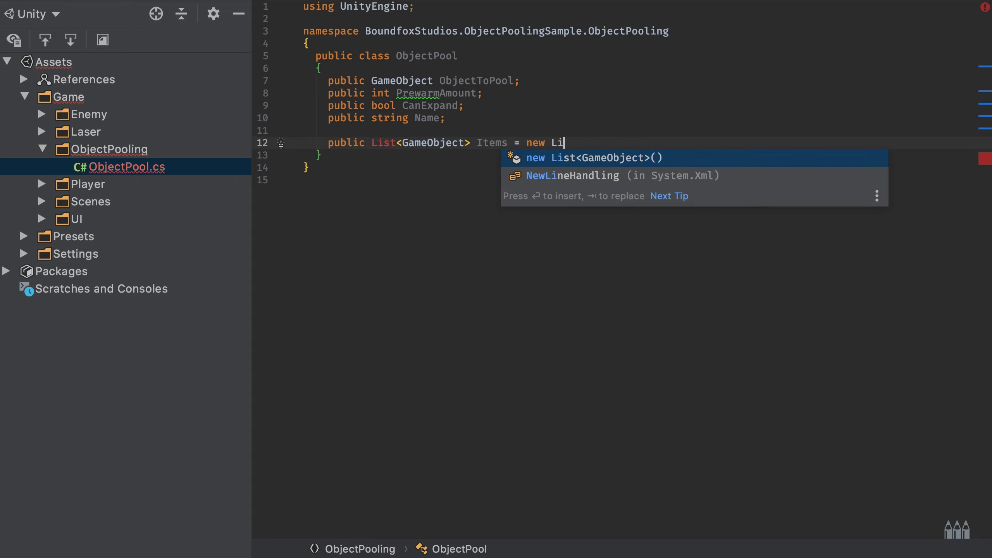
pyautogui.press('Return')
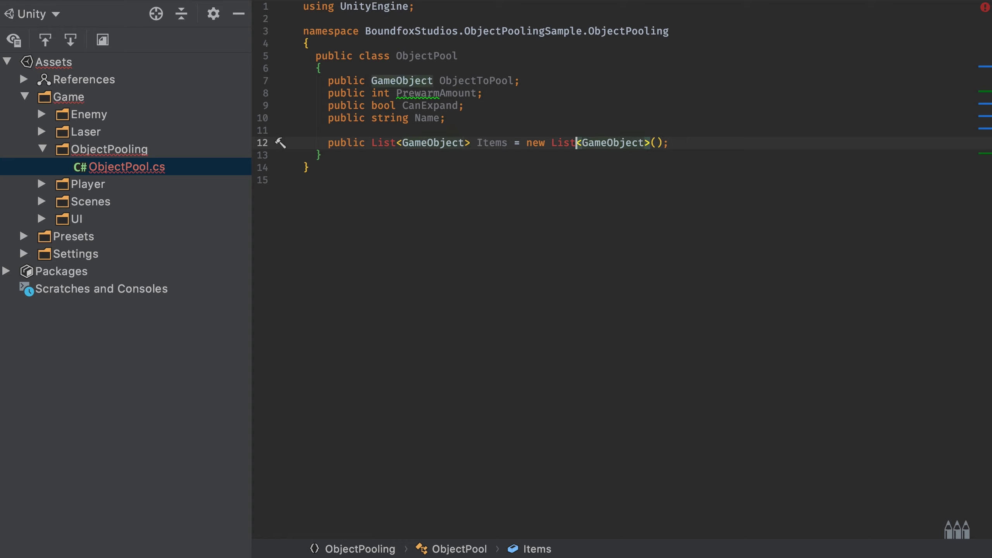
pyautogui.hotkey('alt', 'Return')
pyautogui.press('Return')
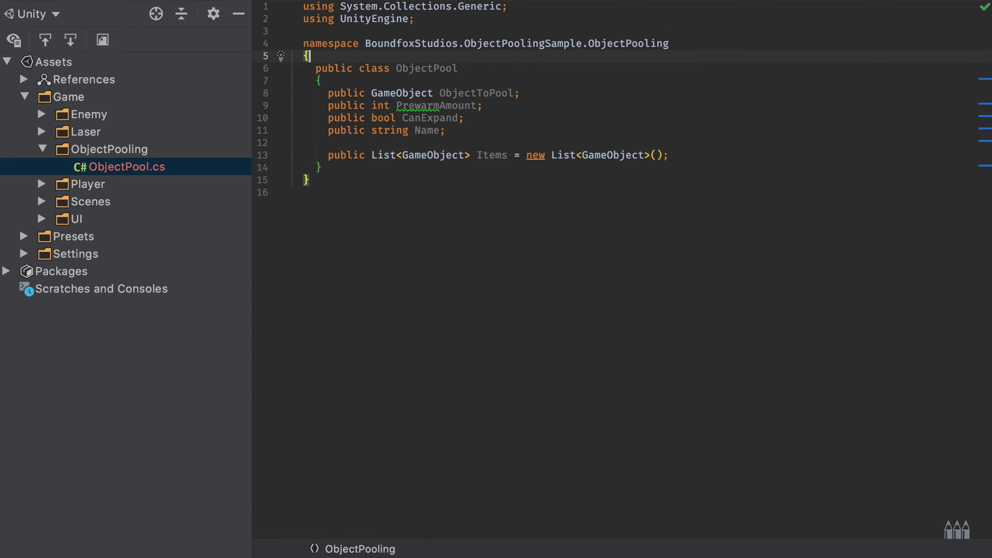
# Mark the ObjectPool class [Serializable] and the Items list [NonSerialized].
pyautogui.press('Return')
pyautogui.write('[Ser')
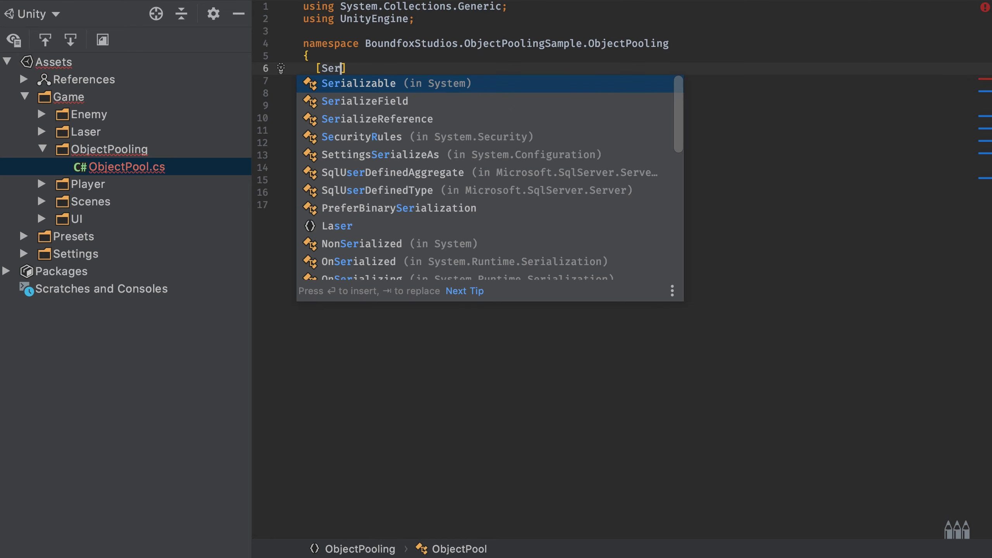
pyautogui.press('Return')
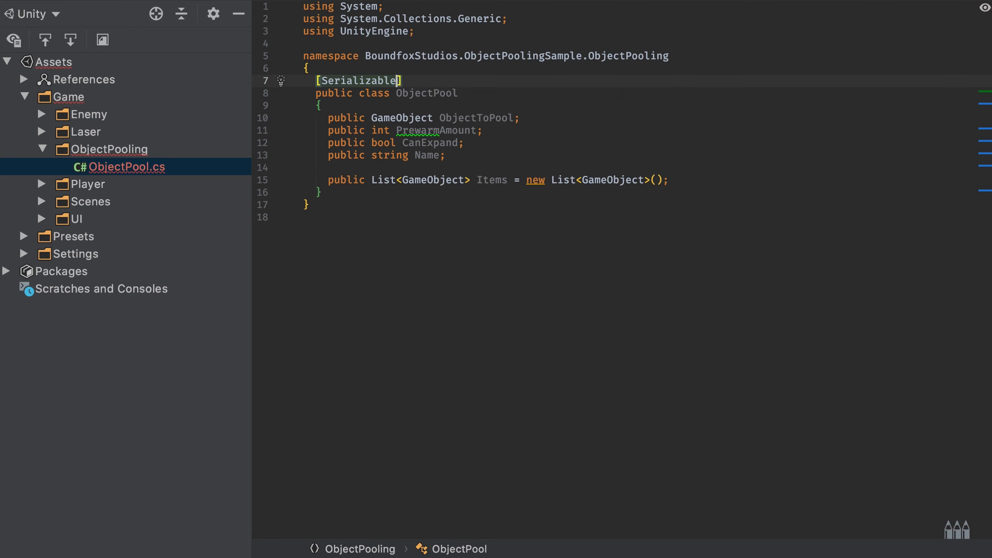
pyautogui.press('Down')
pyautogui.press('Down')
pyautogui.press('Down')
pyautogui.press('Down')
pyautogui.press('Down')
pyautogui.press('Return')
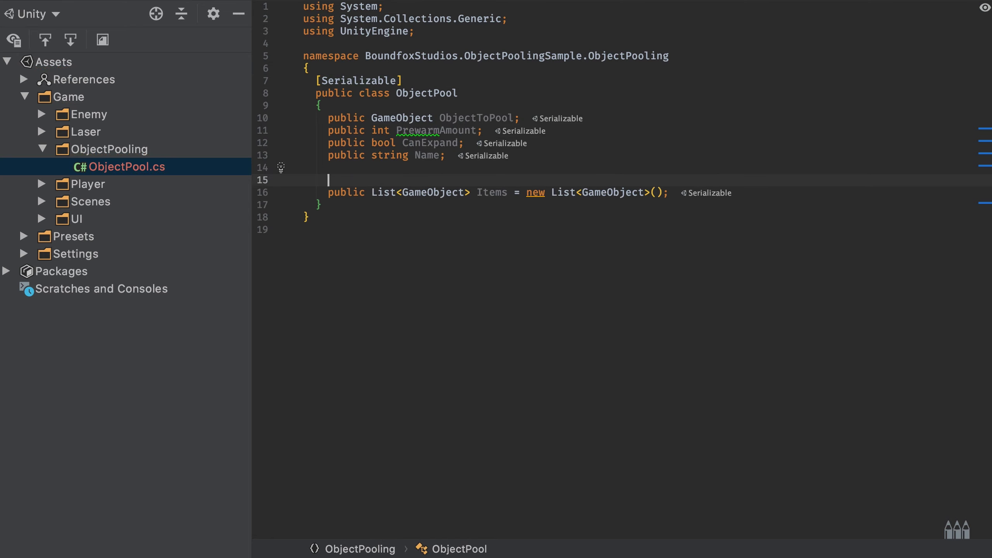
pyautogui.write('[')
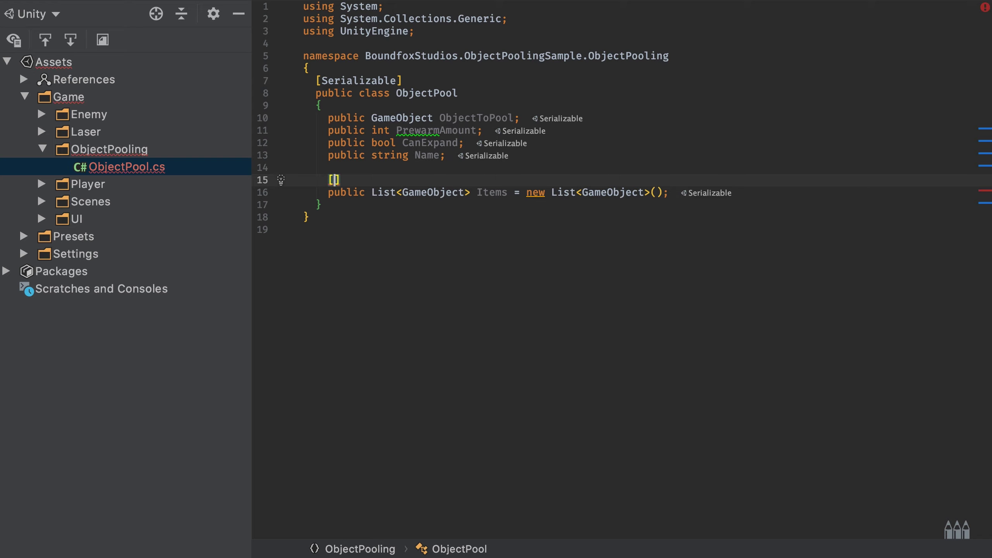
pyautogui.write('Non')
pyautogui.press('Return')
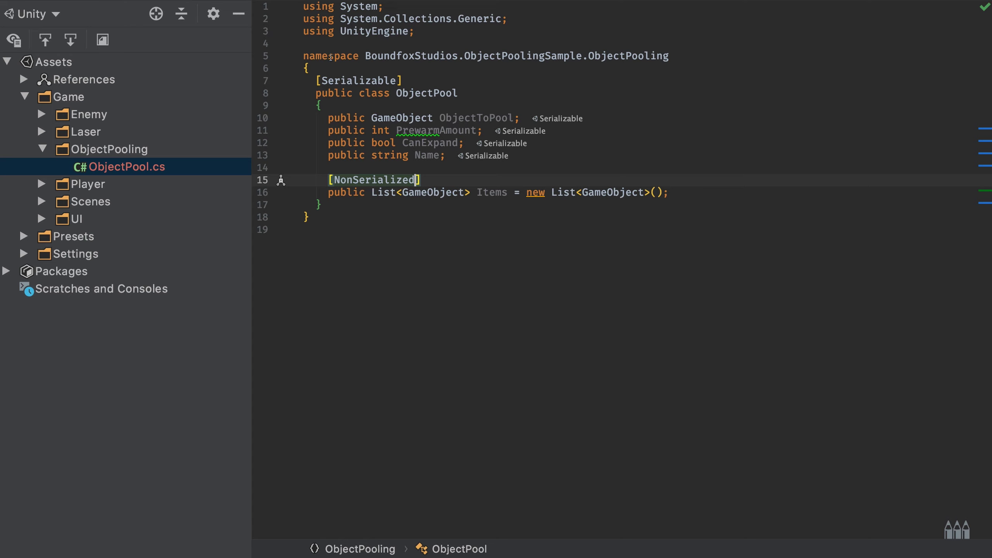
# Select the ObjectToPool, PrewarmAmount and Name field declarations.
pyautogui.moveTo(328, 118); pyautogui.dragTo(504, 118)
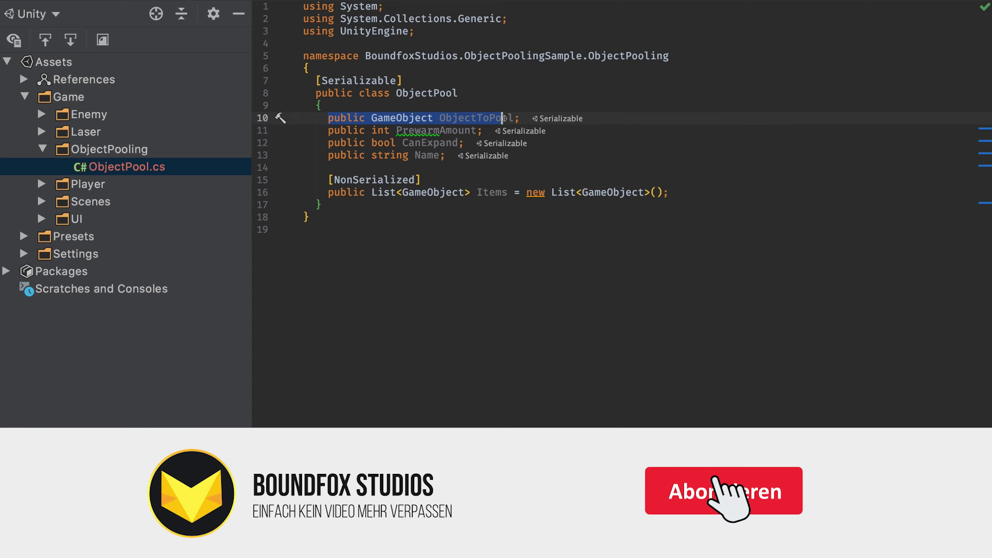
pyautogui.moveTo(321, 131)
pyautogui.mouseDown()
pyautogui.moveTo(486, 132)
pyautogui.moveTo(329, 143)
pyautogui.mouseUp()
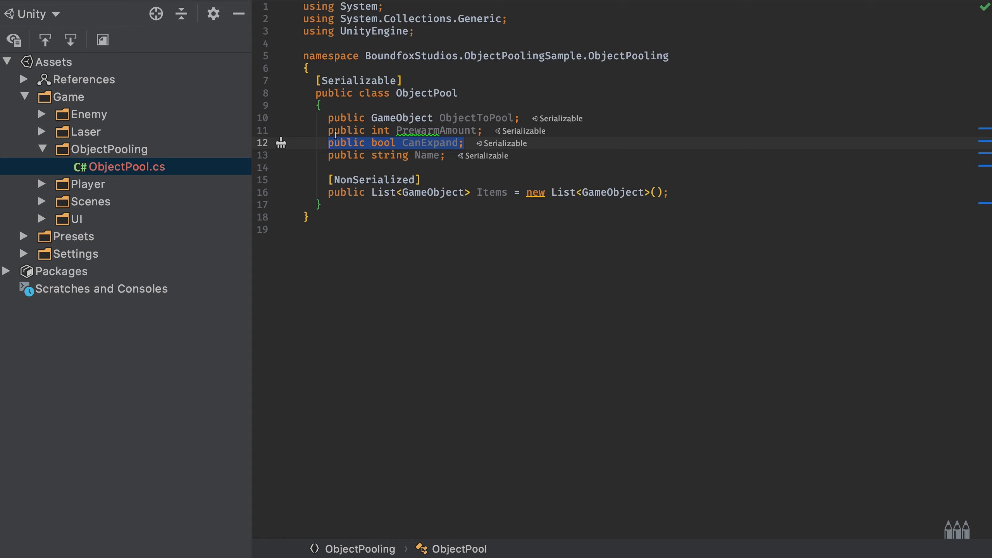
pyautogui.moveTo(446, 155); pyautogui.dragTo(329, 156)
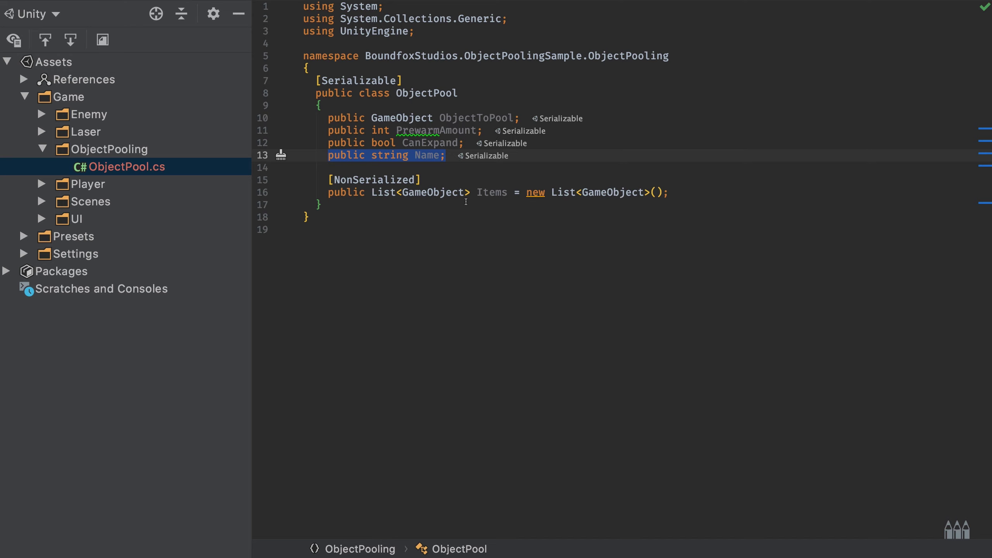
# Create a new MonoBehaviour script named ObjectPoolManager in the ObjectPooling folder.
pyautogui.click(102, 150)
pyautogui.press('super+n')
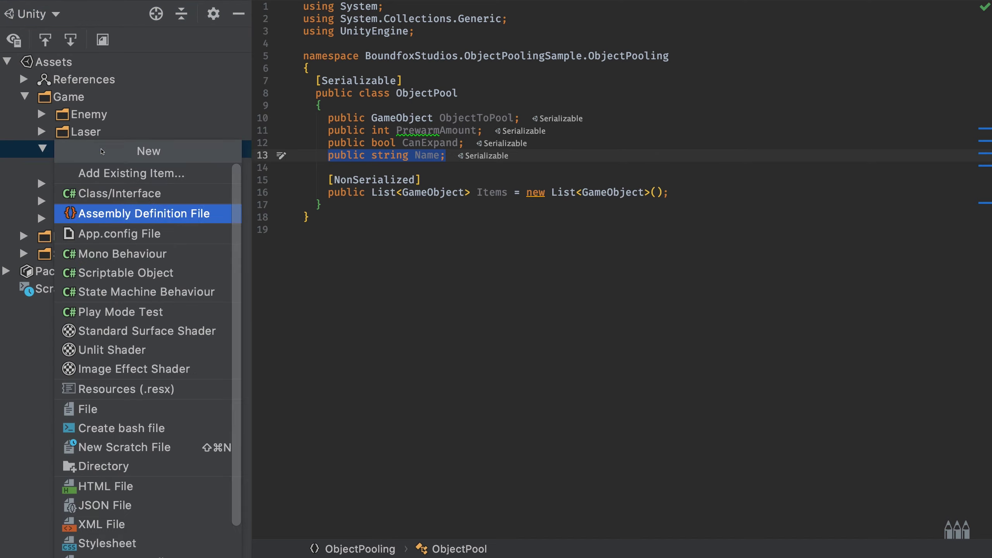
pyautogui.press('Down')
pyautogui.press('Down')
pyautogui.press('Return')
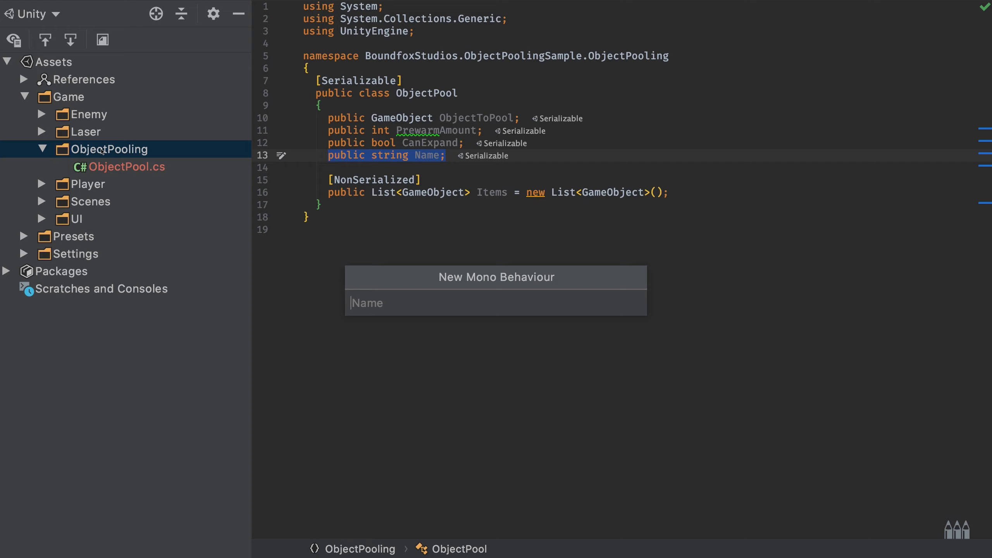
pyautogui.write('ObjectPool')
pyautogui.write('Manager')
pyautogui.press('Return')
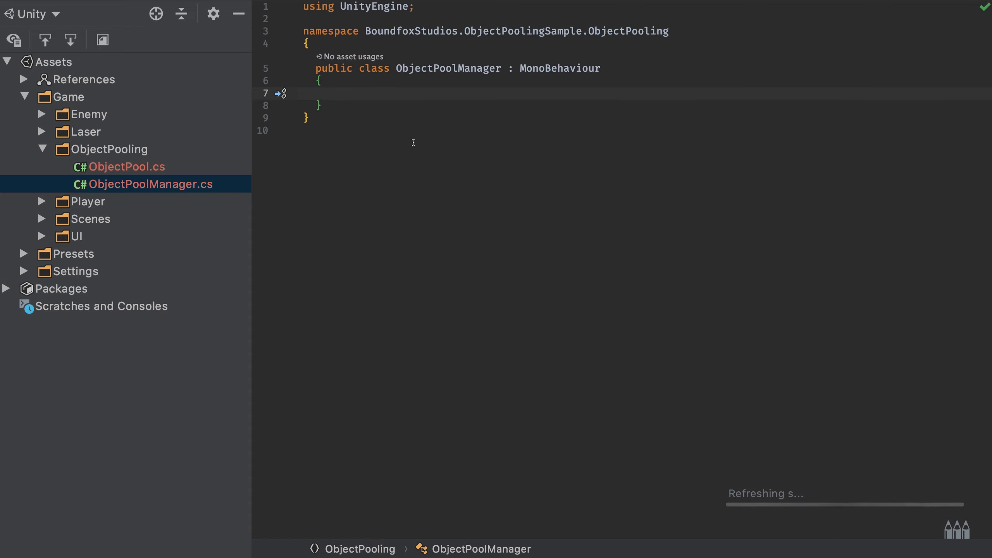
# Declare a public ObjectPool[] Pools field and a public static ObjectPoolManager Instance field.
pyautogui.write('publ')
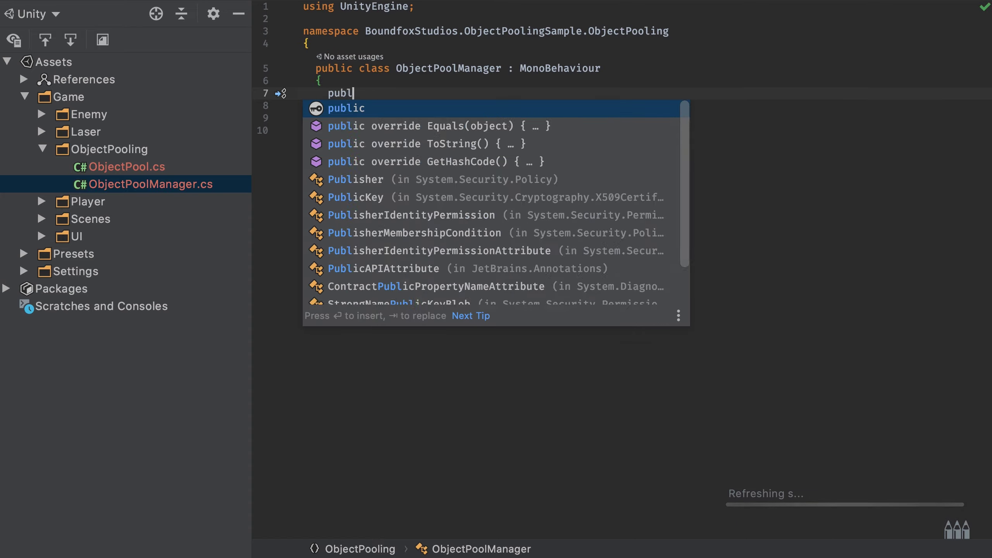
pyautogui.write('ic Object')
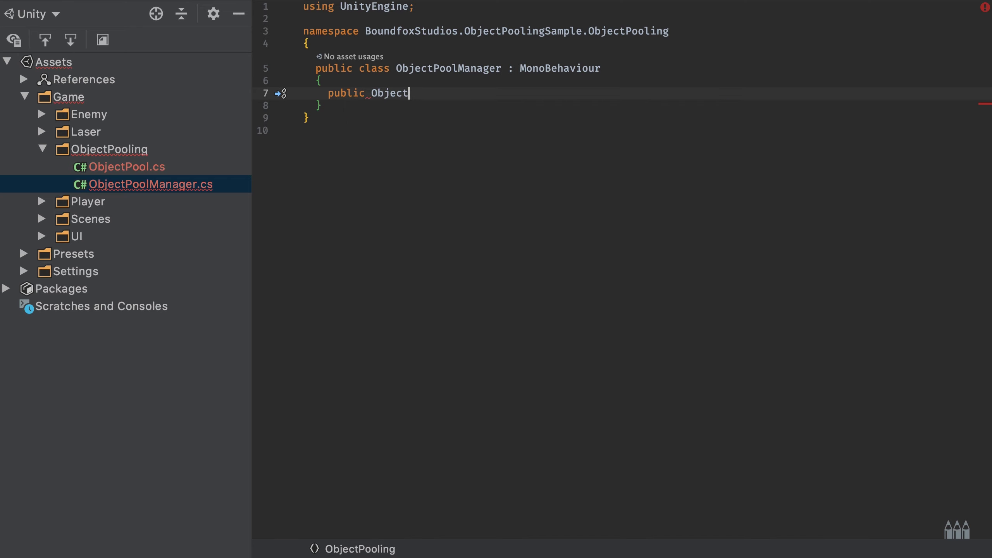
pyautogui.write('Poo')
pyautogui.press('Down')
pyautogui.press('Return')
pyautogui.write('[] ')
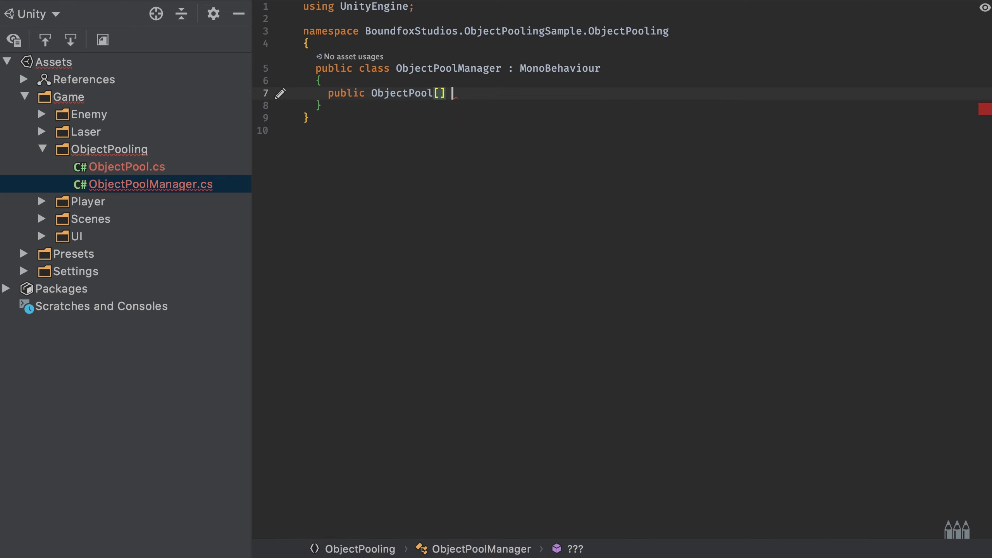
pyautogui.write('Poo')
pyautogui.press('Return')
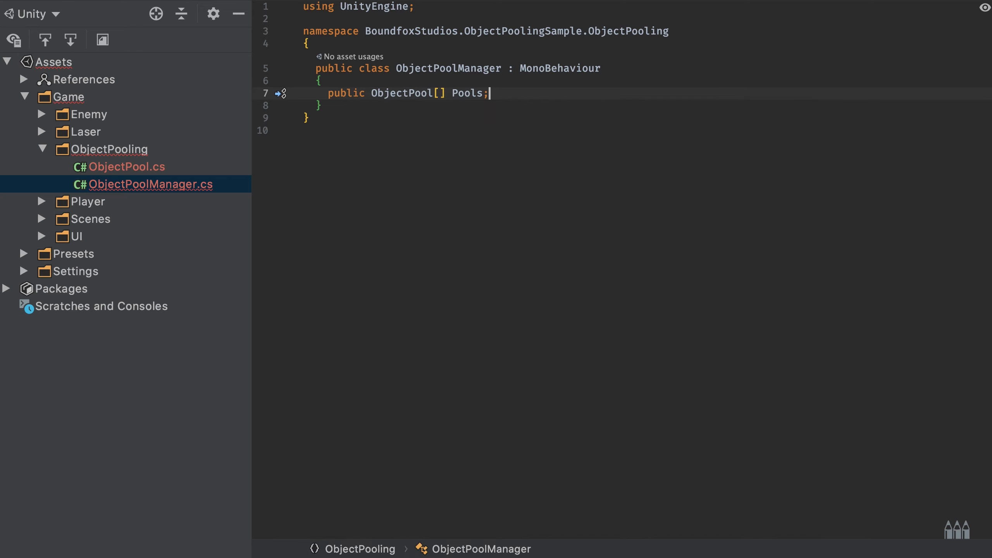
pyautogui.write(';')
pyautogui.press('Return')
pyautogui.press('Return')
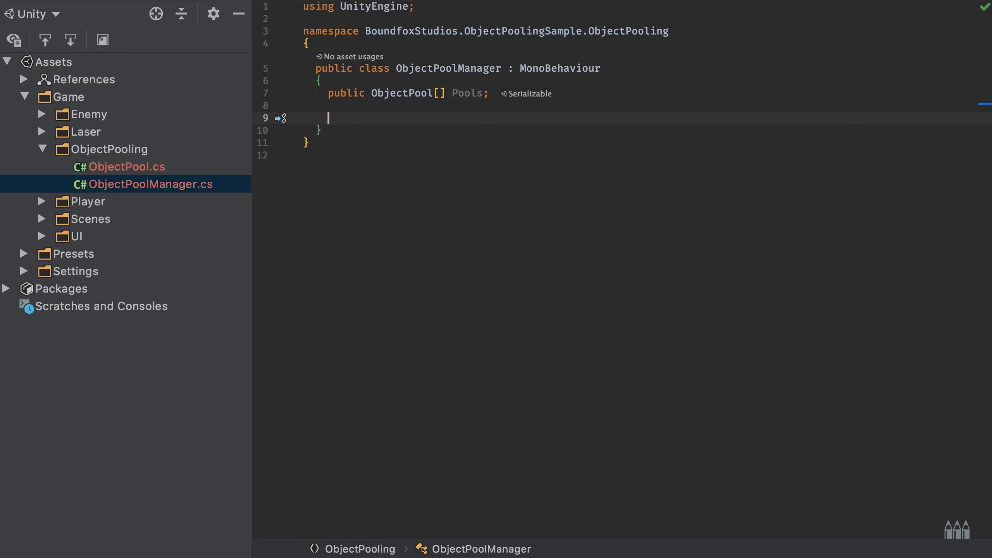
pyautogui.write('pub')
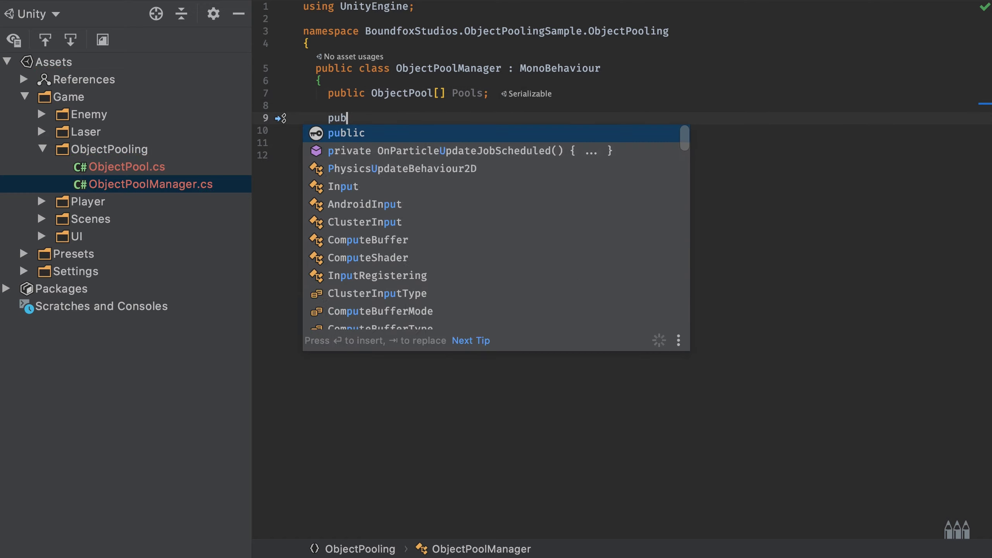
pyautogui.write('lic static ')
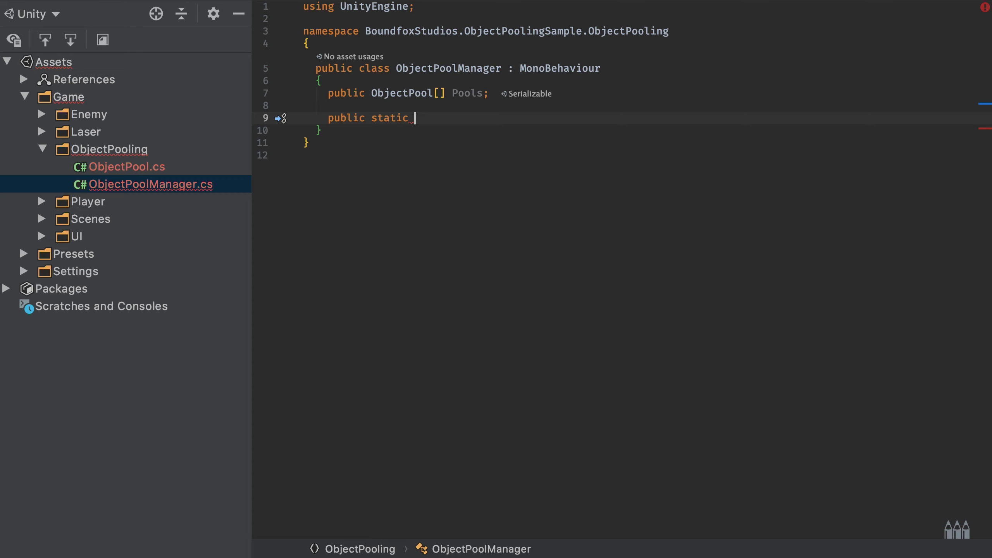
pyautogui.write('ObjectPo')
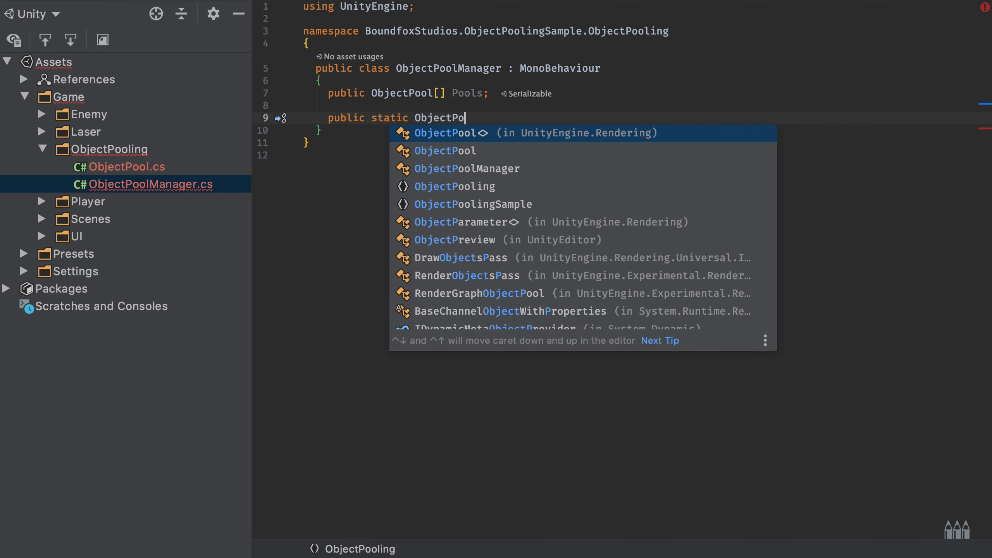
pyautogui.write('ol')
pyautogui.press('Down')
pyautogui.press('Down')
pyautogui.press('Return')
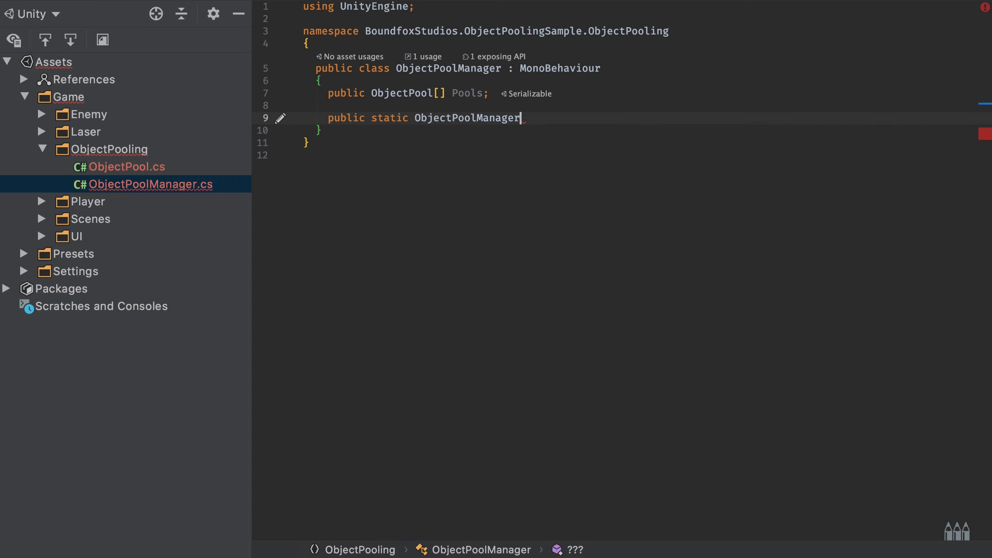
pyautogui.write(' Instance;')
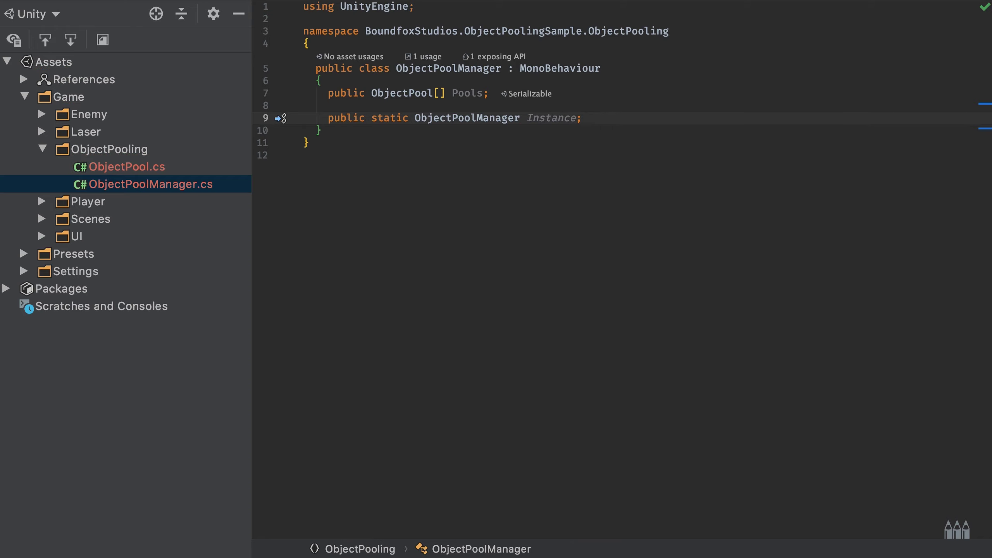
pyautogui.press('Return')
pyautogui.press('Return')
# Add a Start method that assigns Instance = this.
pyautogui.write('Start')
pyautogui.press('Return')
pyautogui.press('BackSpace')
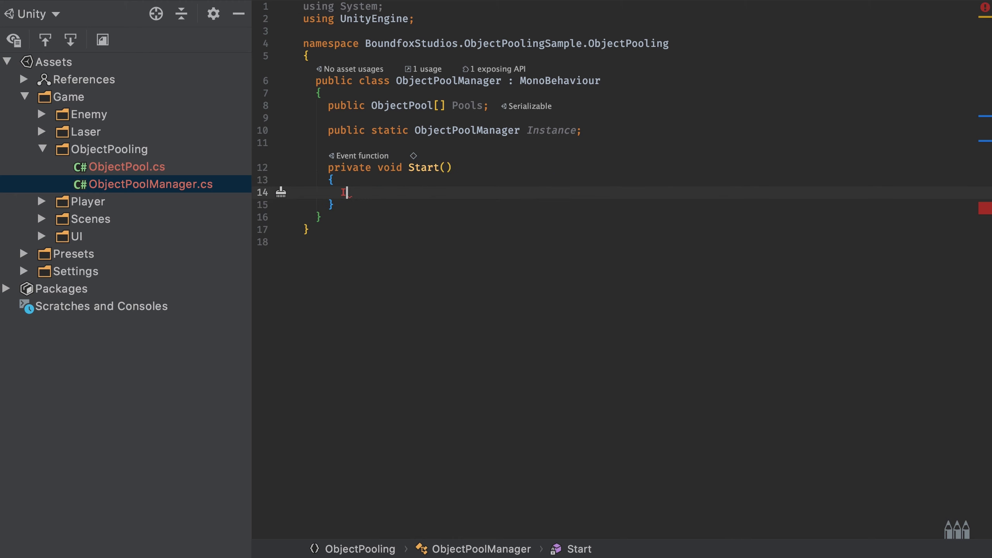
pyautogui.write('Instance ')
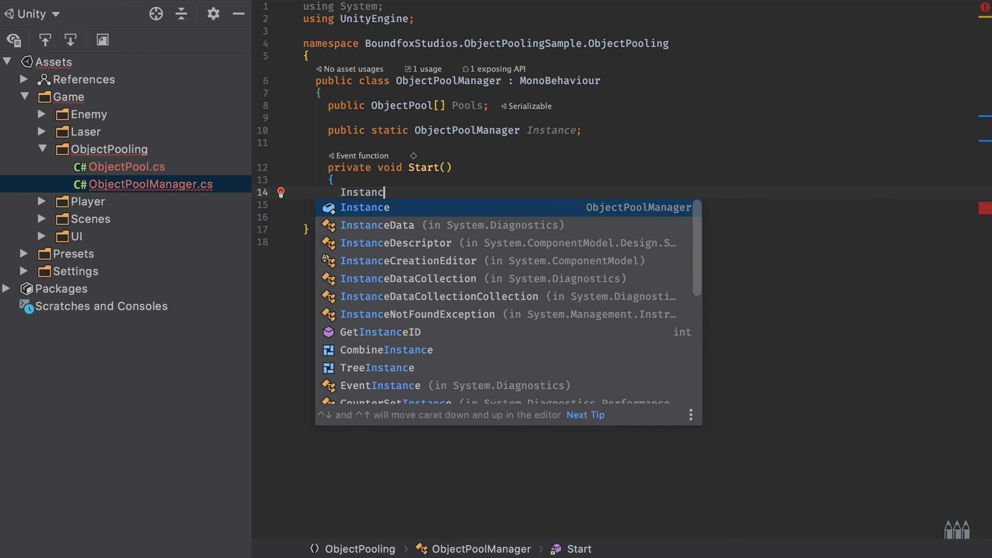
pyautogui.write('= this;')
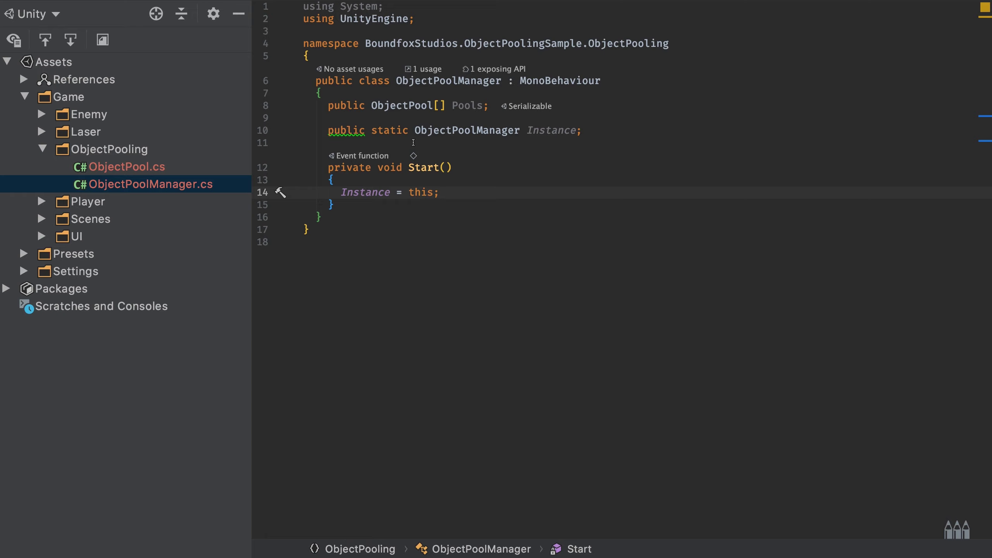
pyautogui.doubleClick(461, 105)
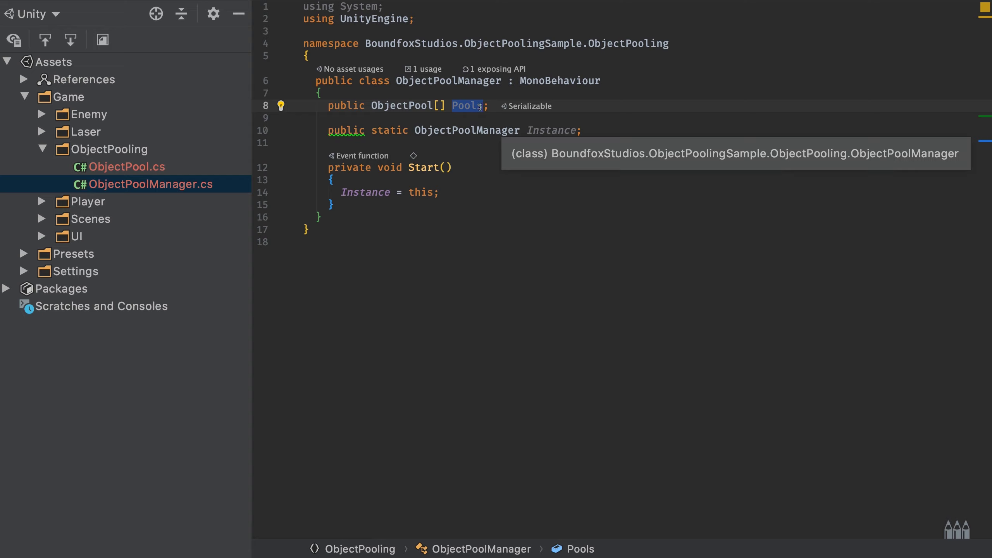
pyautogui.click(356, 208)
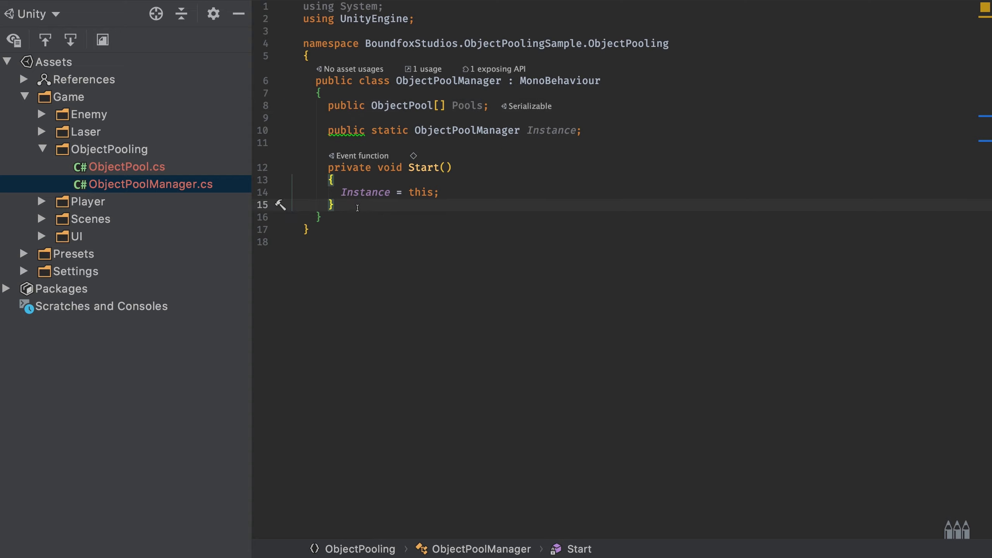
# Add a private IEnumerator PrewarmObject() method below Start.
pyautogui.press('Return')
pyautogui.press('Return')
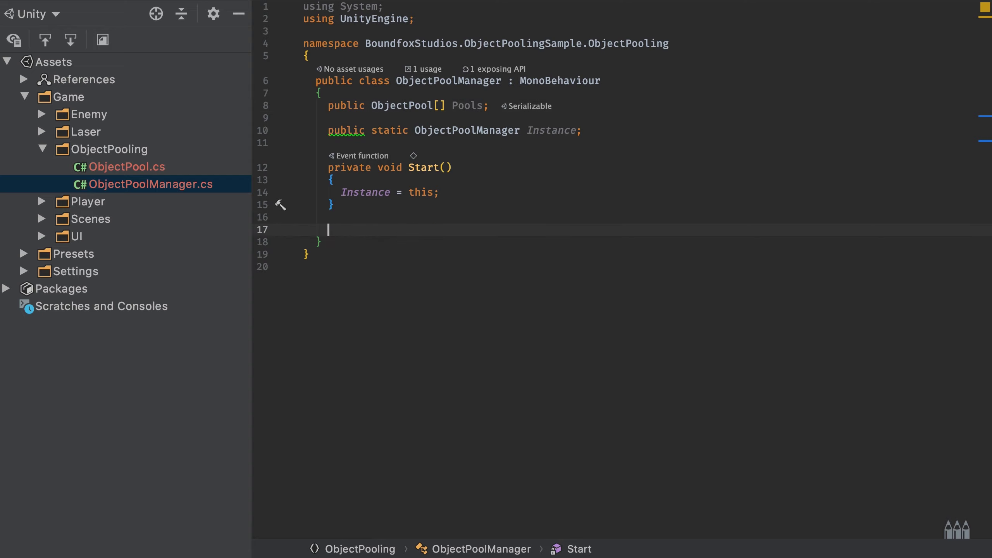
pyautogui.write('private IEnum')
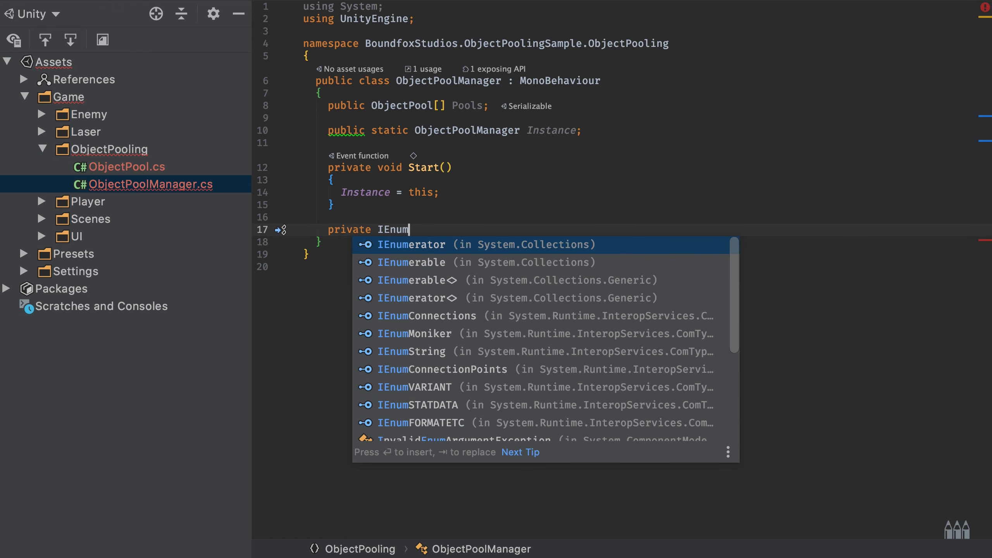
pyautogui.press('Return')
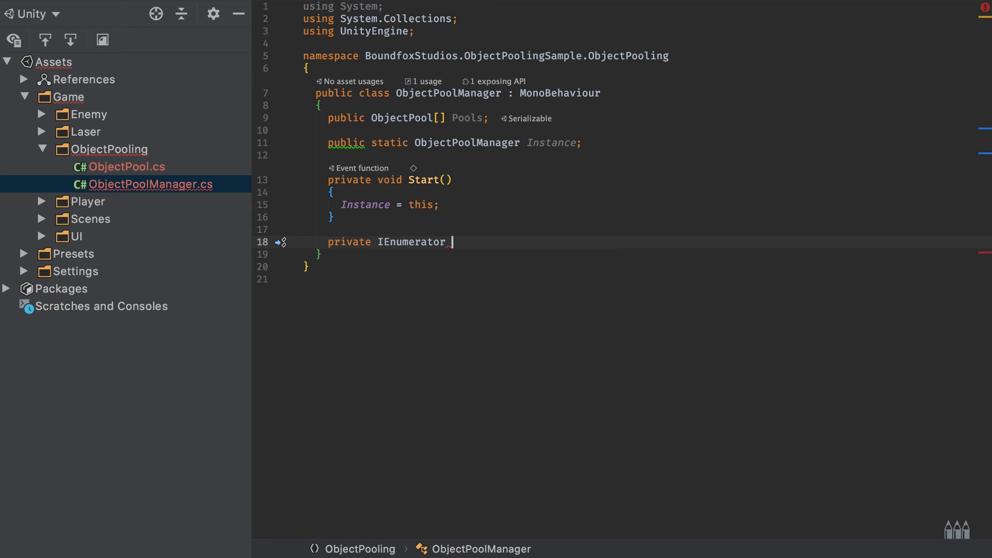
pyautogui.write('Pre')
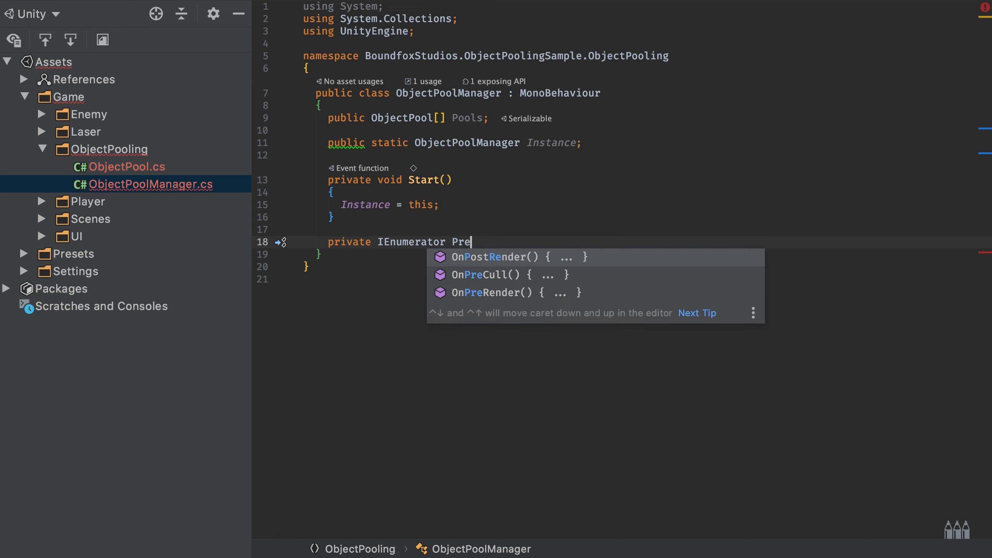
pyautogui.write('warmObject() ')
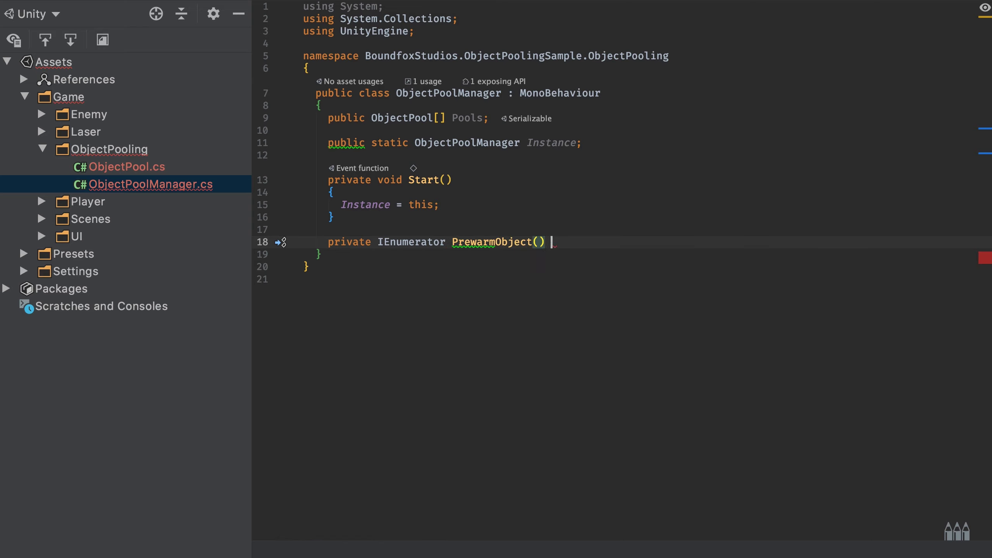
pyautogui.write('{')
pyautogui.press('Return')
# Call StartCoroutine(PrewarmObject()) inside Start.
pyautogui.click(475, 203)
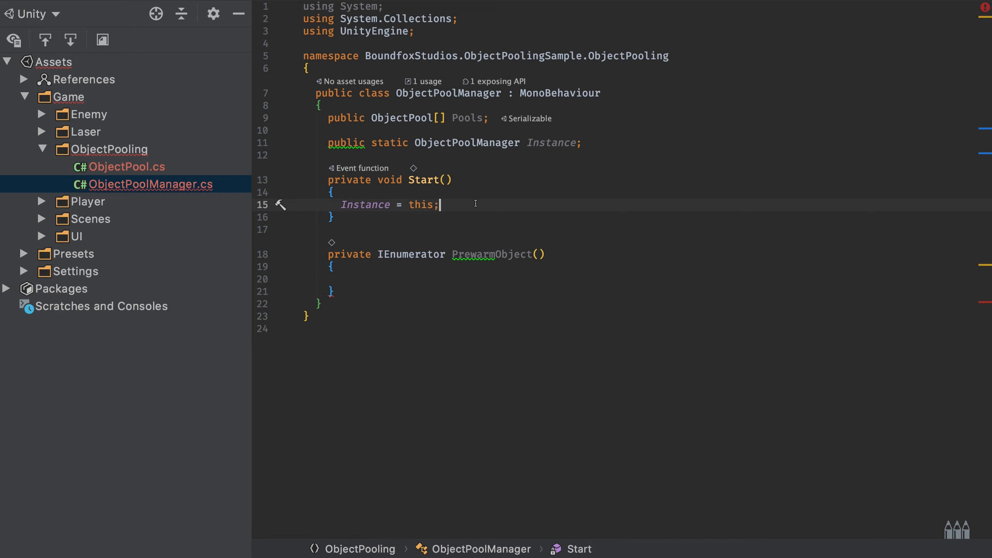
pyautogui.press('Return')
pyautogui.press('Return')
pyautogui.write('Start')
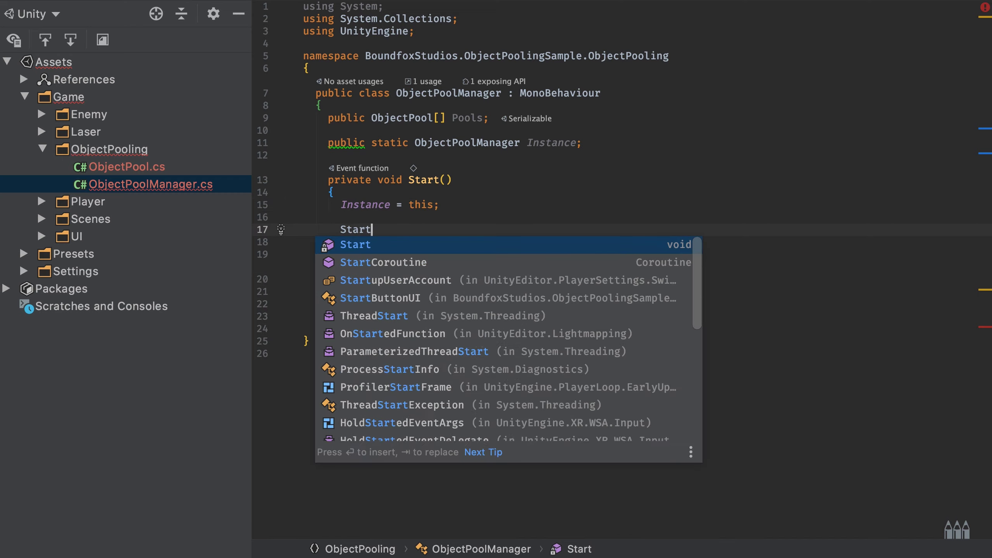
pyautogui.write('Co')
pyautogui.press('Return')
pyautogui.write('P')
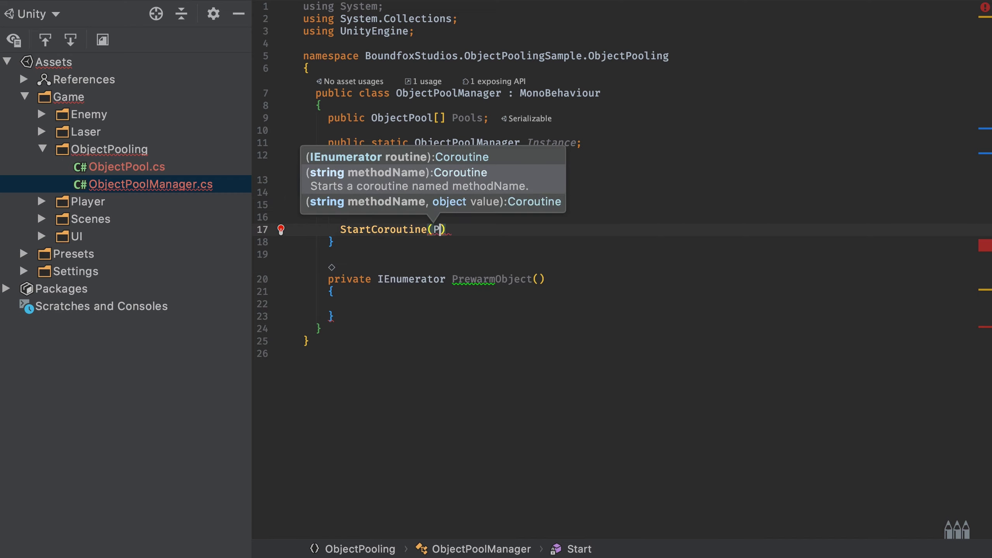
pyautogui.write('re')
pyautogui.press('Return')
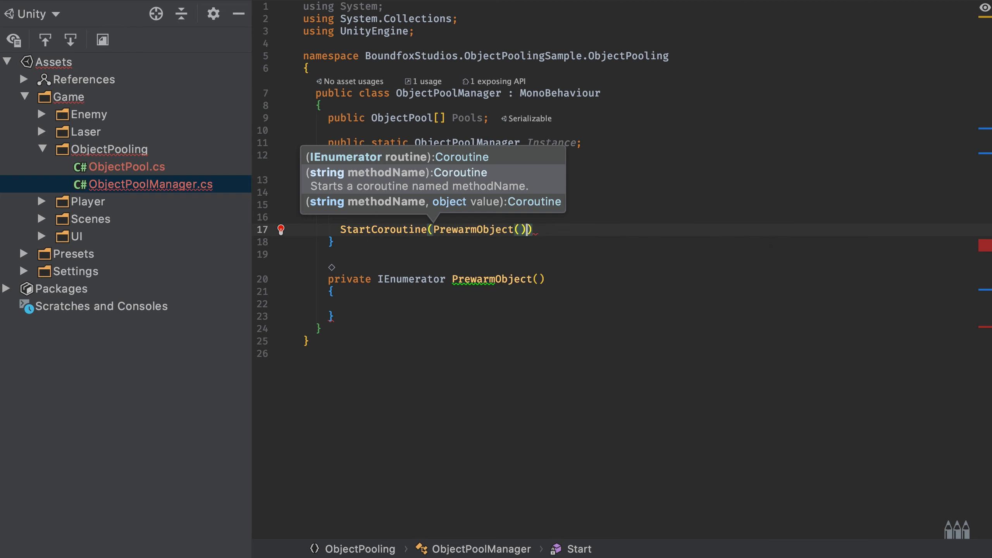
pyautogui.write(';')
# Log "Prewarming Object pools..." at the start of PrewarmObject.
pyautogui.click(341, 304)
pyautogui.write('Debug.')
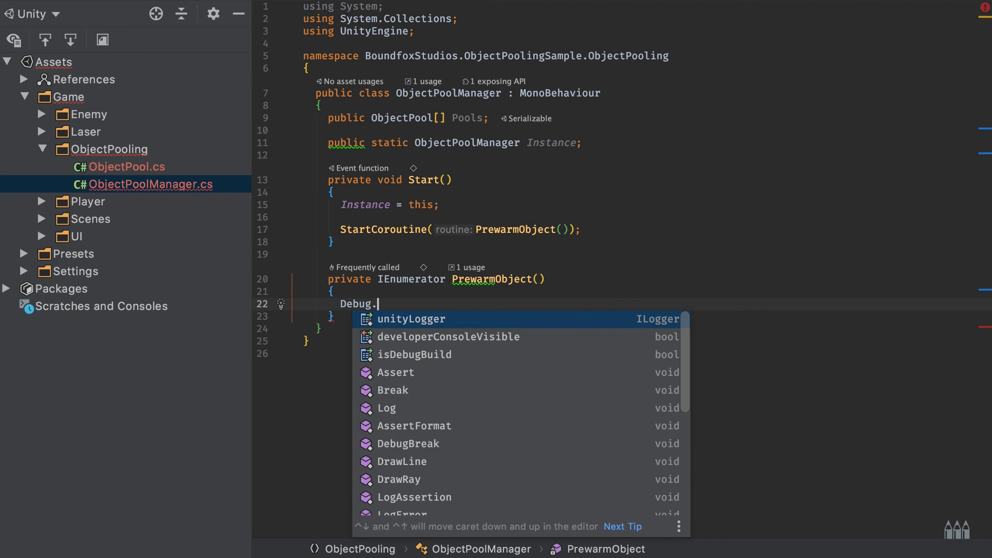
pyautogui.write('Log')
pyautogui.press('Return')
pyautogui.write('"')
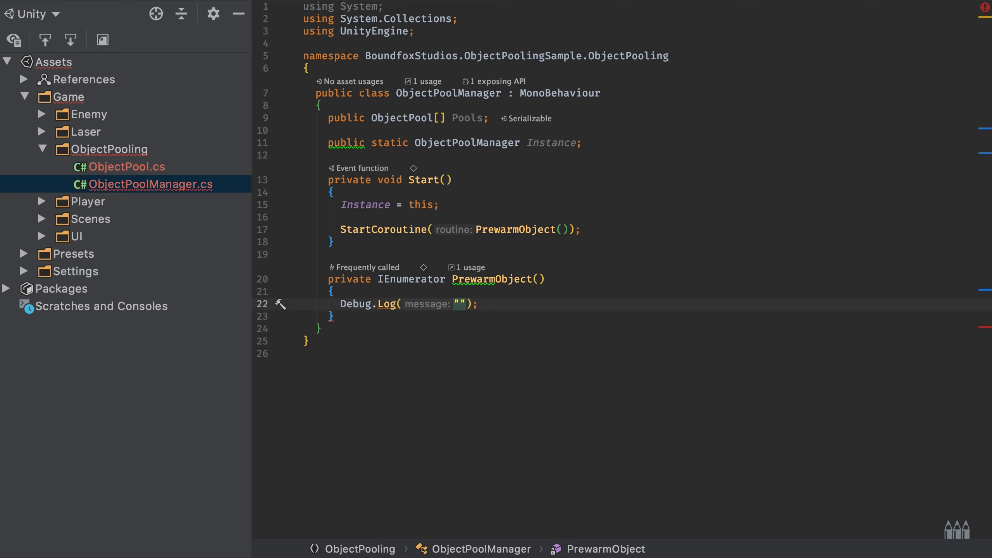
pyautogui.write('Prewarming ')
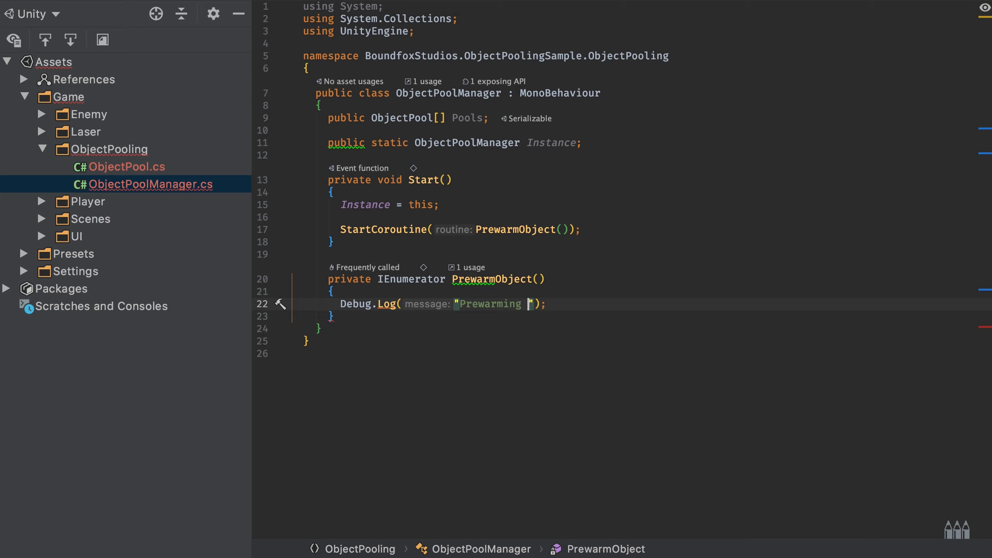
pyautogui.write('Object pools...')
pyautogui.press('End')
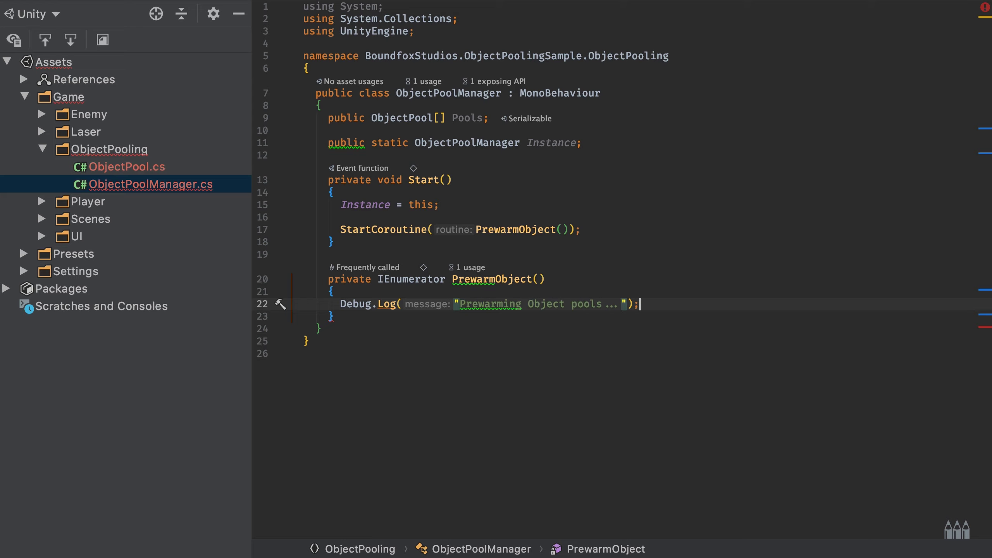
pyautogui.press('Return')
pyautogui.press('Return')
# Add a second Debug.Log with "Prewarming done." below the first.
pyautogui.write('Debug.Lo')
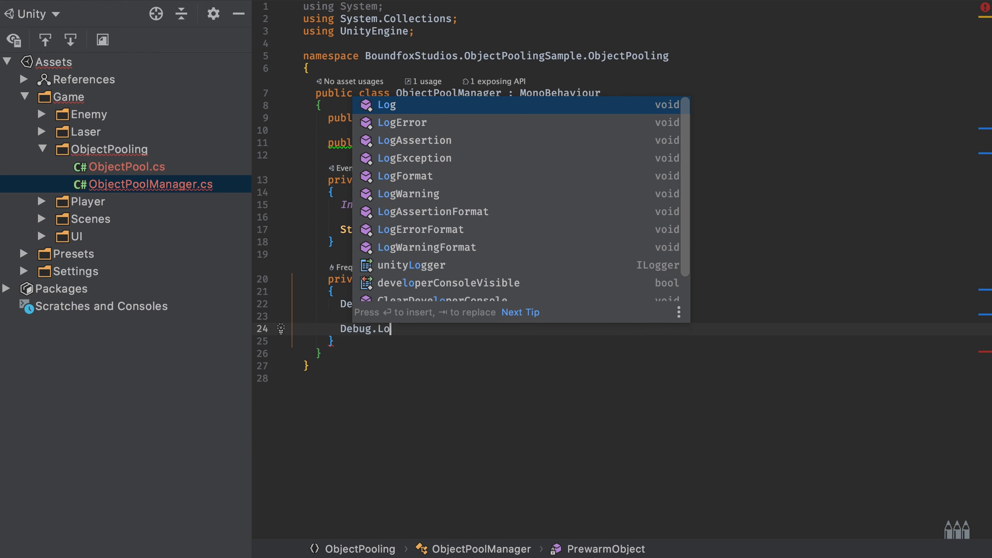
pyautogui.press('Return')
pyautogui.write('"')
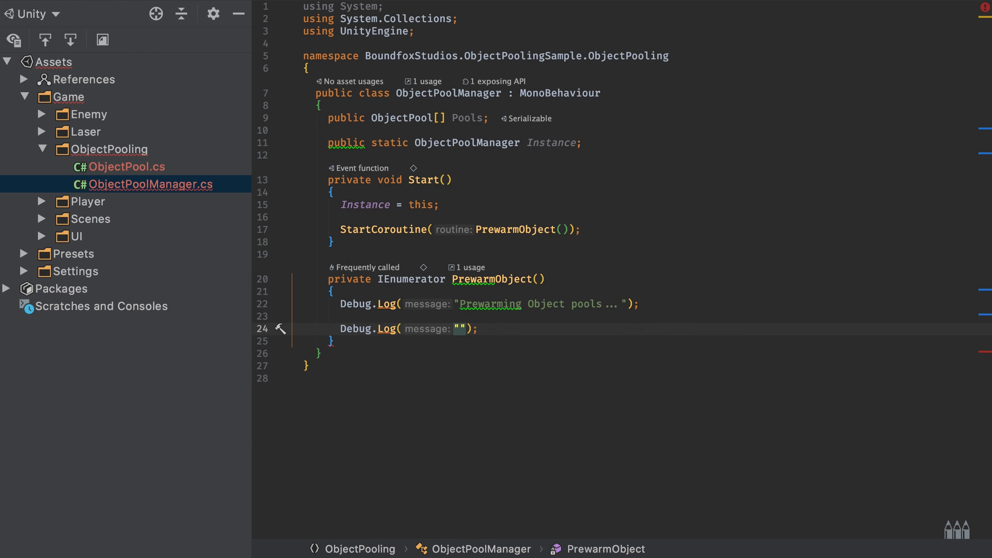
pyautogui.write('Prewarming done')
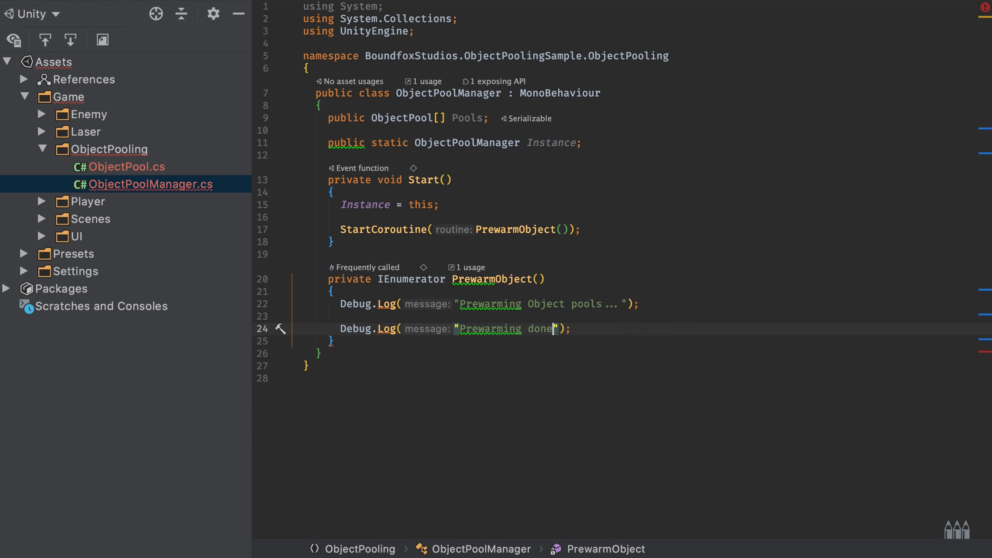
pyautogui.write('.')
pyautogui.press('Up')
pyautogui.press('Up')
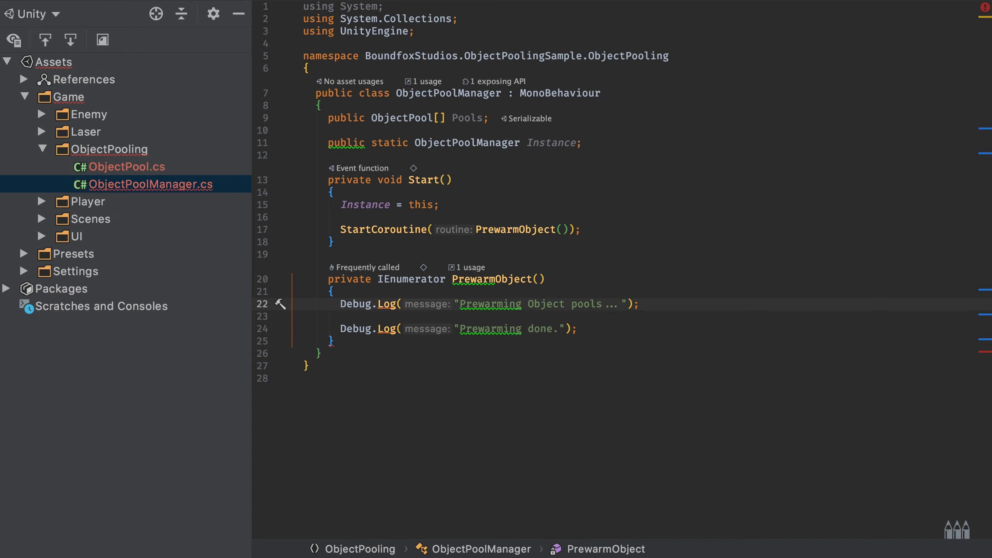
# Insert a foreach (var pool in Pools) loop between the two Debug.Log calls.
pyautogui.click(622, 320)
pyautogui.press('Return')
pyautogui.press('Return')
pyautogui.press('Up')
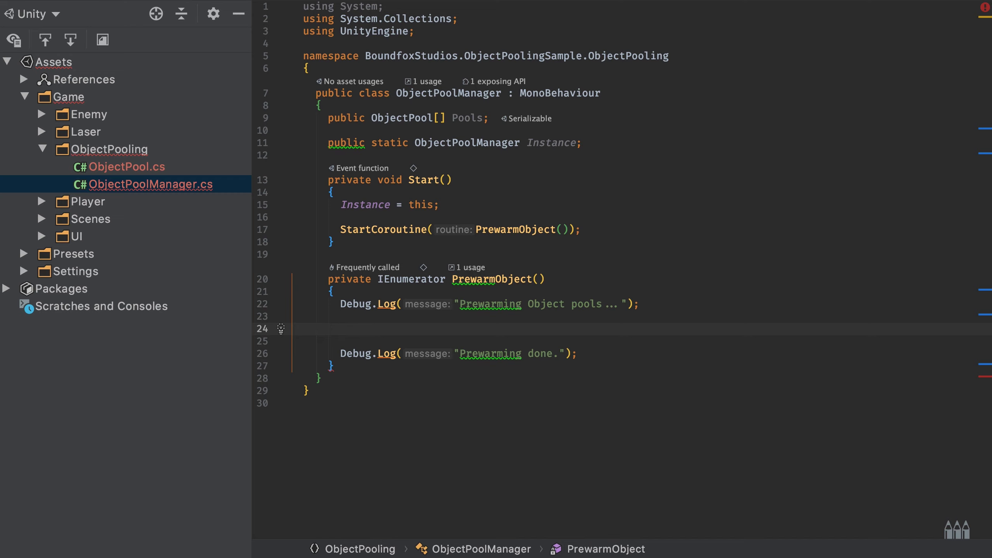
pyautogui.write('foreach')
pyautogui.write(' (var pool in Pool')
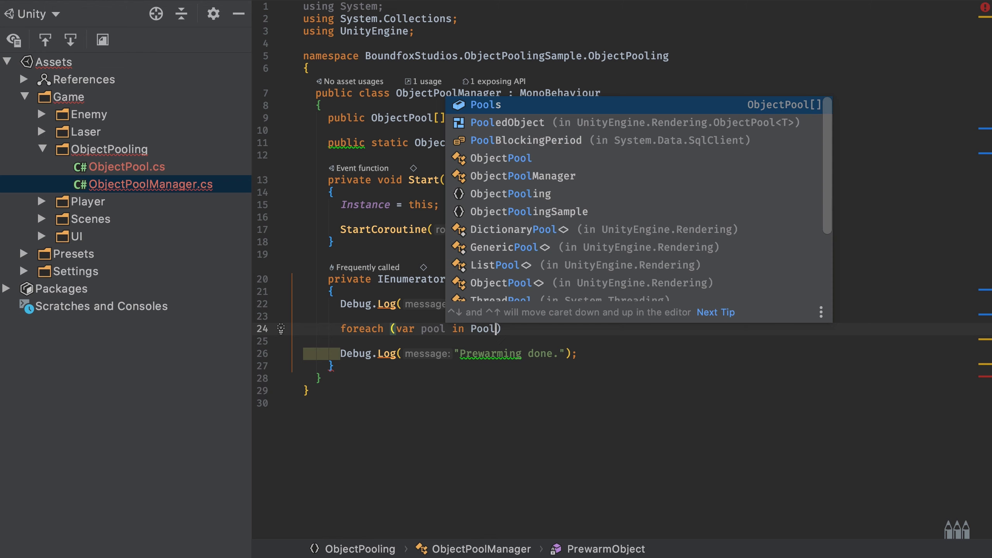
pyautogui.press('Return')
pyautogui.write(')')
pyautogui.press('Return')
pyautogui.write('{')
# Inside the loop, log $"Prewarming object pool {pool.Name} ...".
pyautogui.press('Return')
pyautogui.write('Debug')
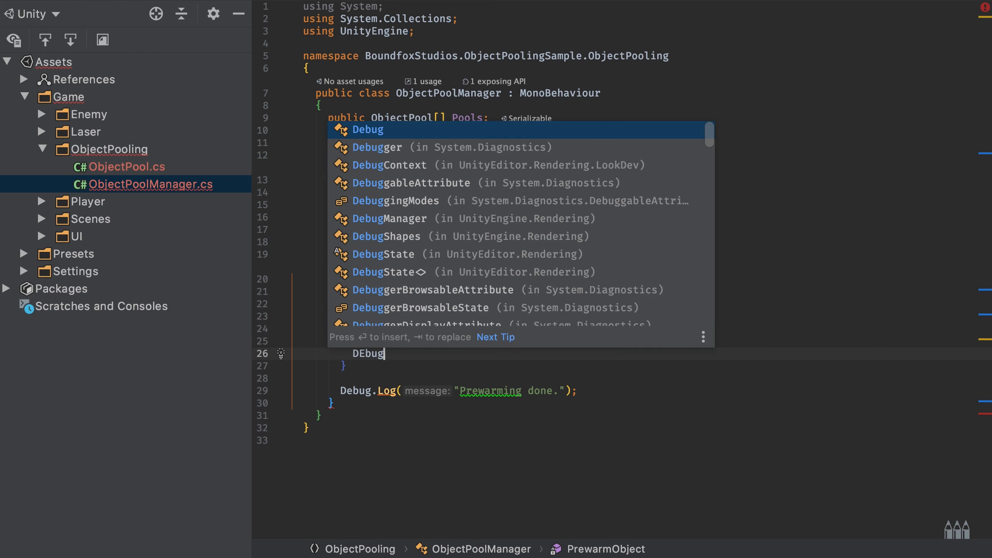
pyautogui.press('Escape')
pyautogui.write('.Log')
pyautogui.press('Return')
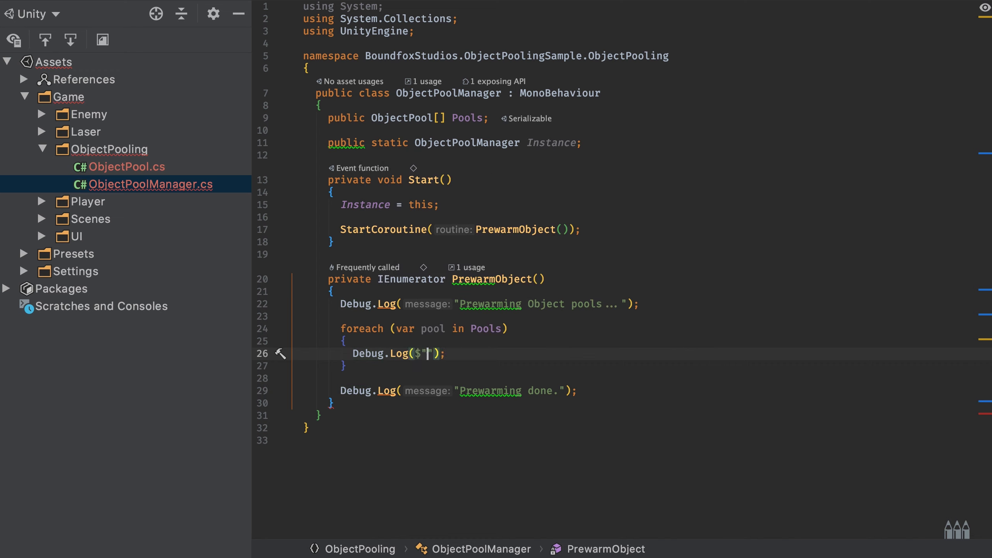
pyautogui.write('$"')
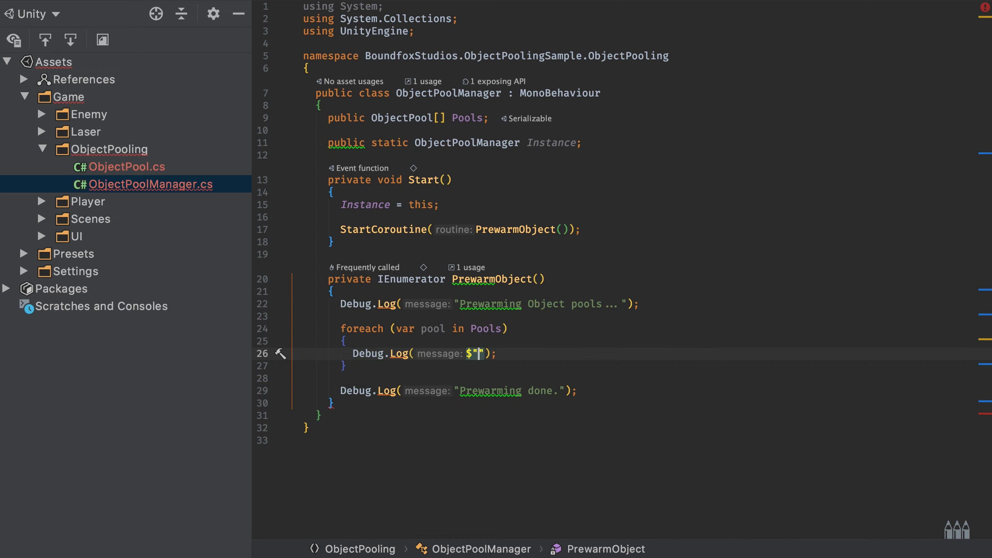
pyautogui.write('Prewarming ob')
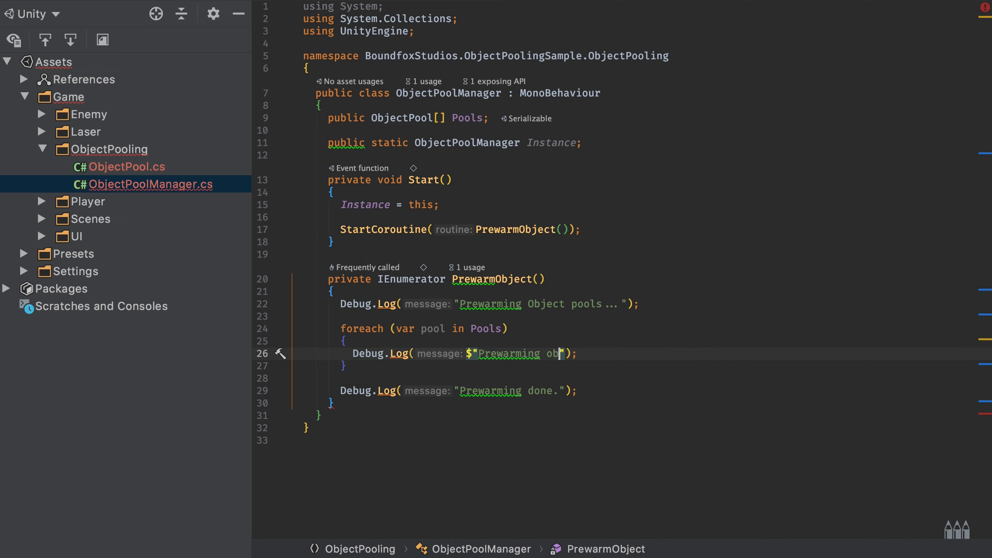
pyautogui.write('ject pool {')
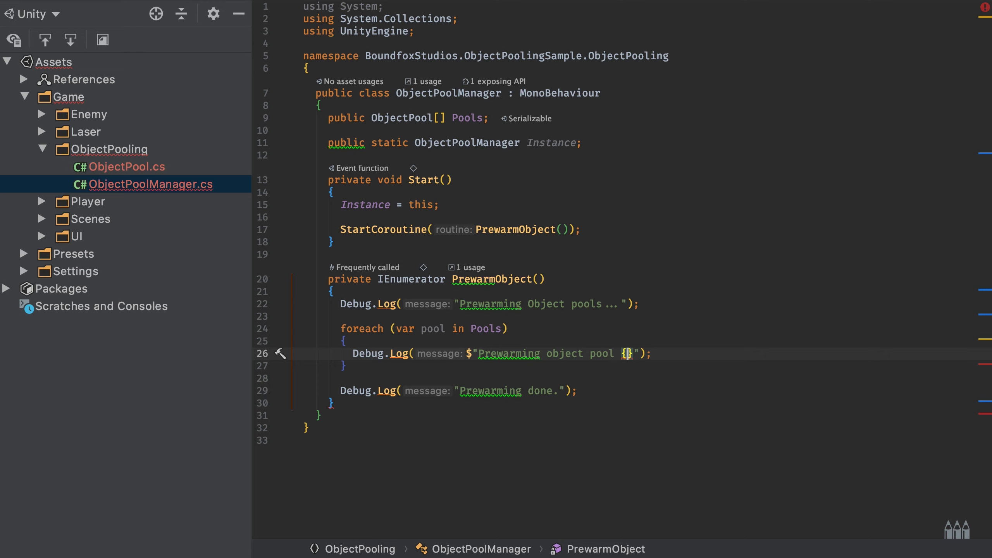
pyautogui.write('pool.Na')
pyautogui.press('Return')
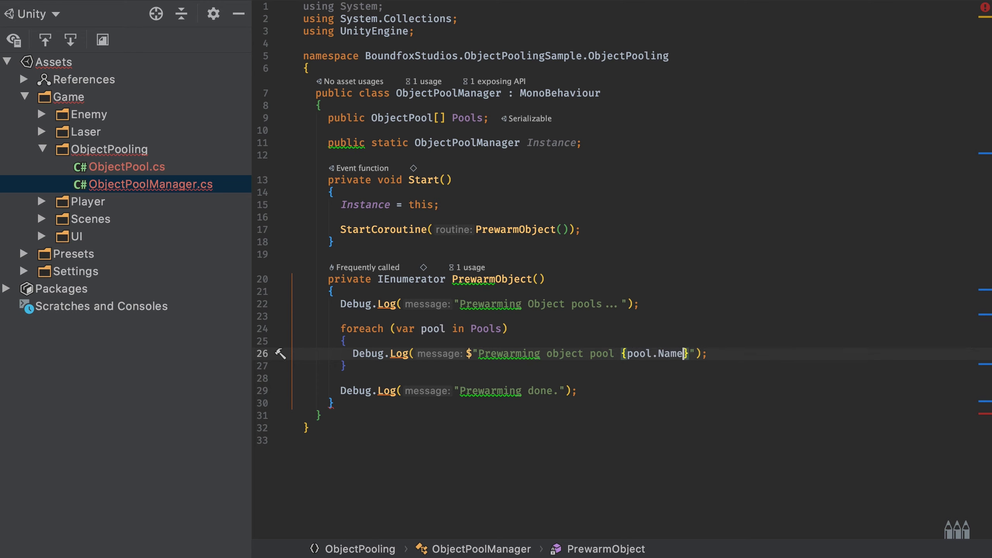
pyautogui.write('} ...')
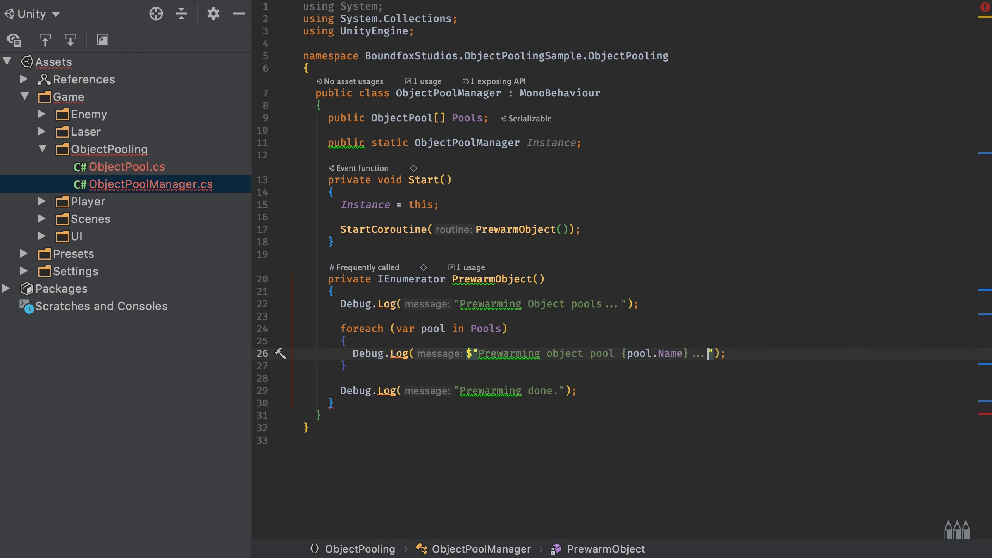
pyautogui.click(727, 354)
pyautogui.press('Return')
pyautogui.press('Return')
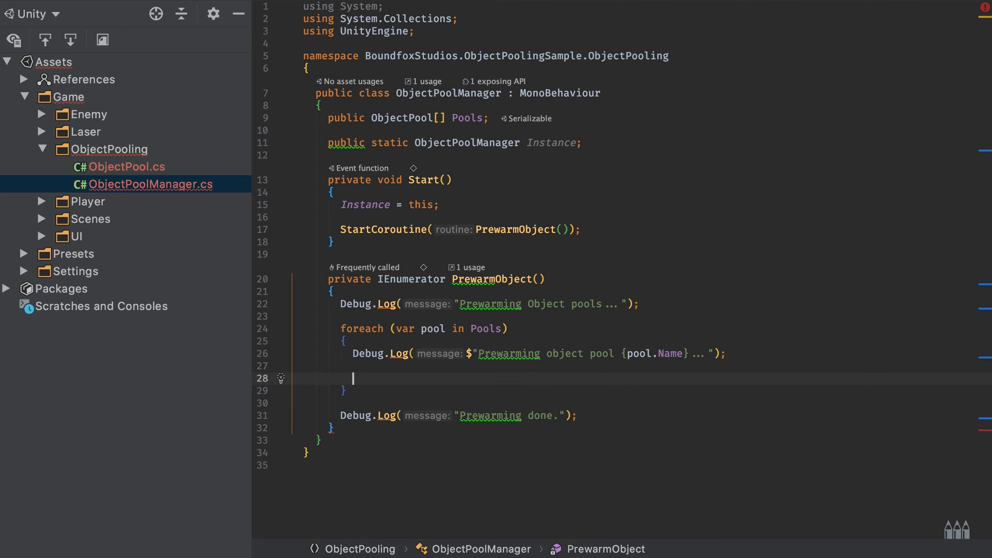
# Write a for loop from i = 0 to pool.PrewarmAmount inside the foreach.
pyautogui.write('for (var i = ')
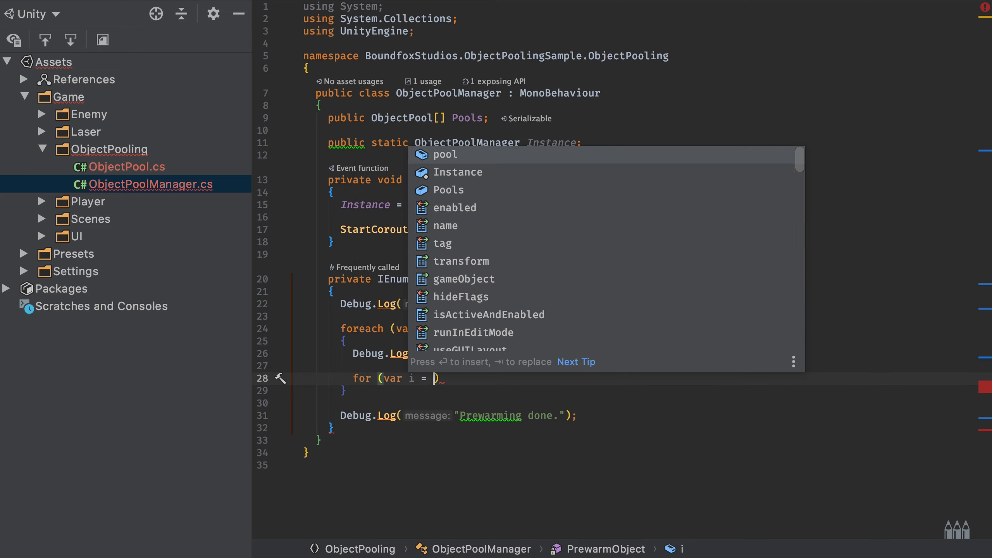
pyautogui.write('0')
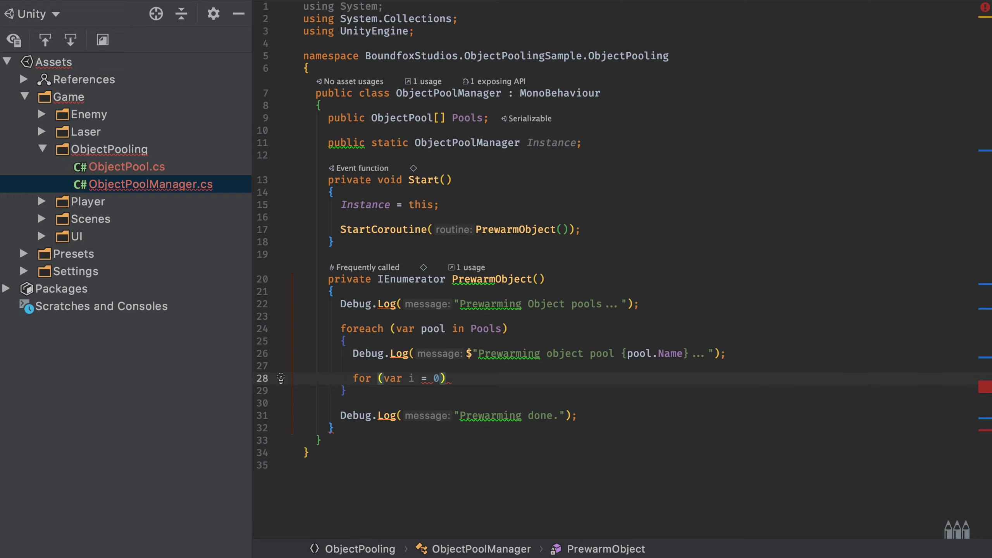
pyautogui.write('; ')
pyautogui.write('i < pool.')
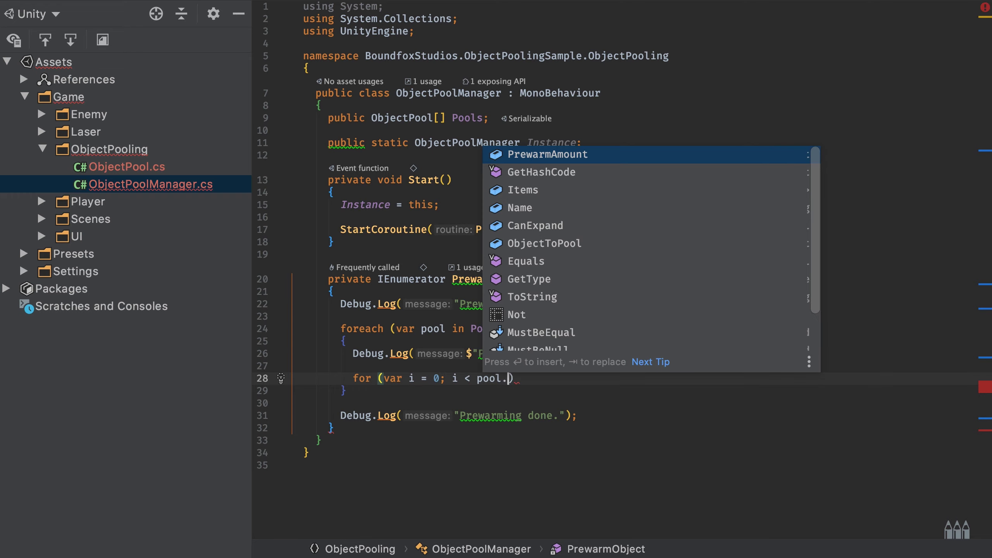
pyautogui.write('Pre')
pyautogui.press('Return')
pyautogui.write('; i')
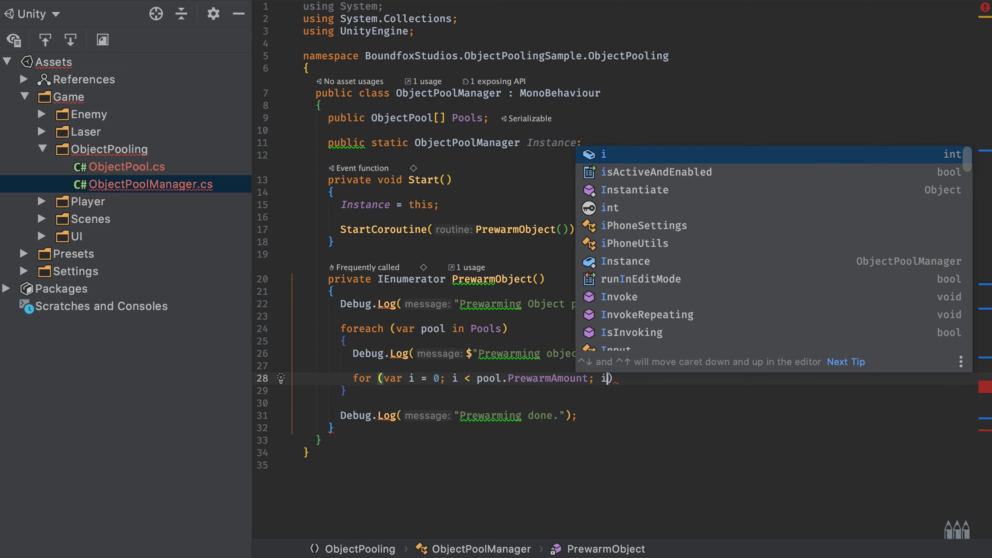
pyautogui.write('++){')
pyautogui.press('Return')
pyautogui.scroll(-1, 621, 270)
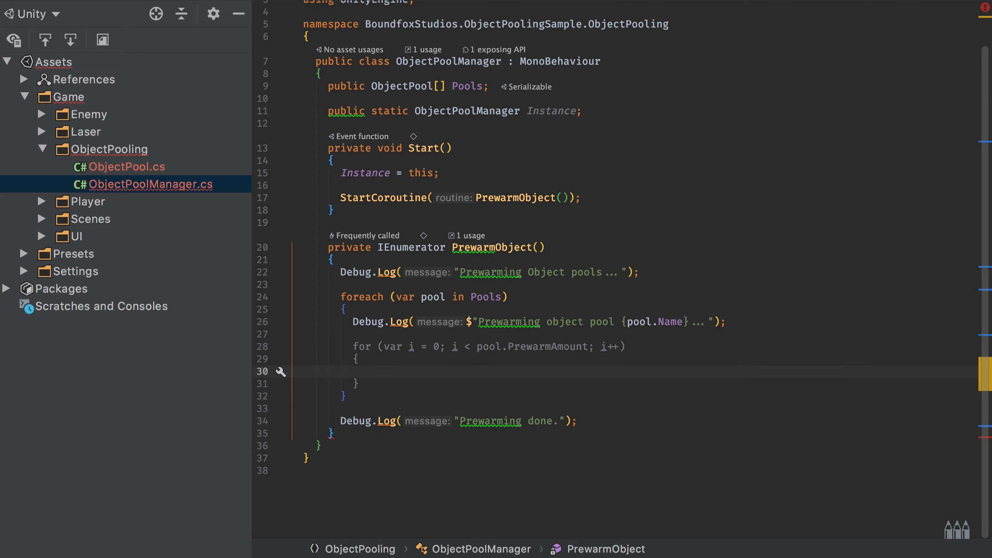
# Fill the for loop with a "// TODO: Objekt erzeugen" comment and yield return null.
pyautogui.write('// TODO:')
pyautogui.write(' Objec')
pyautogui.press('BackSpace')
pyautogui.write('kt erzeugen')
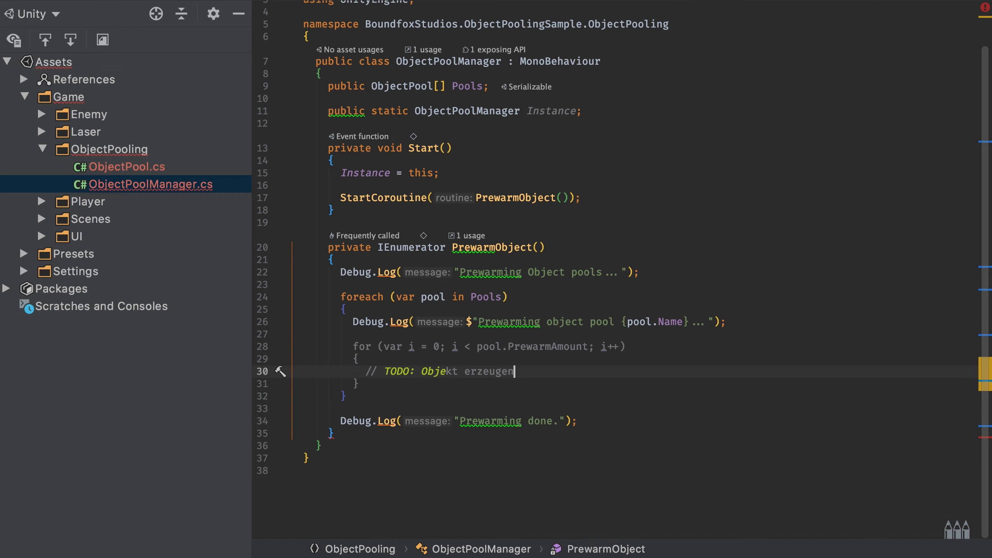
pyautogui.press('Return')
pyautogui.press('Return')
pyautogui.write('yiel')
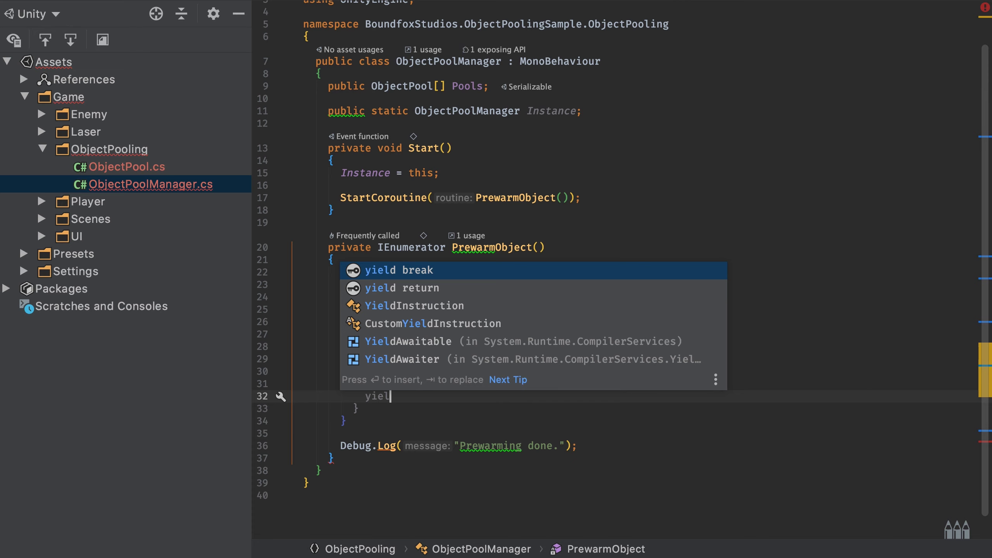
pyautogui.press('Down')
pyautogui.press('Return')
pyautogui.write('nu')
pyautogui.press('Return')
pyautogui.write(';')
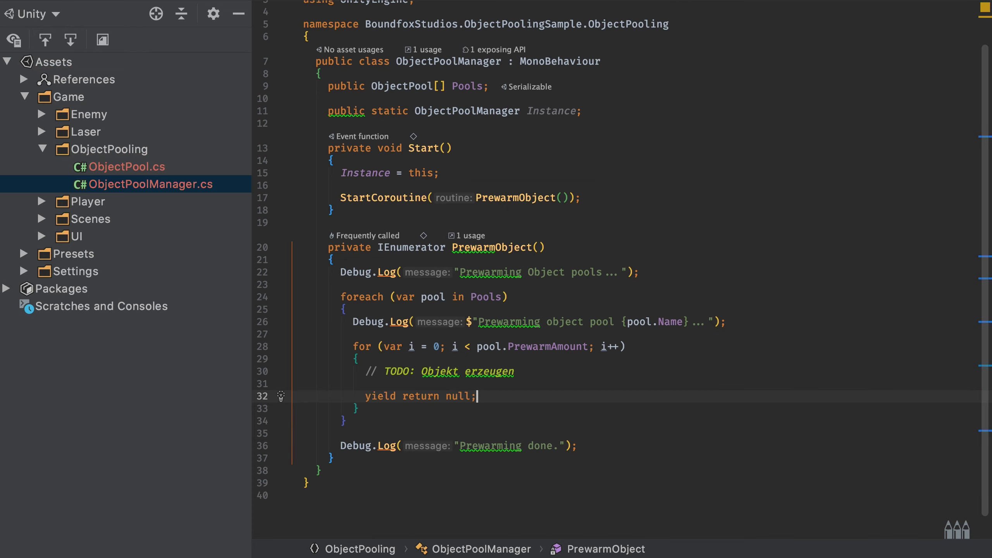
pyautogui.scroll(-2, 622, 321)
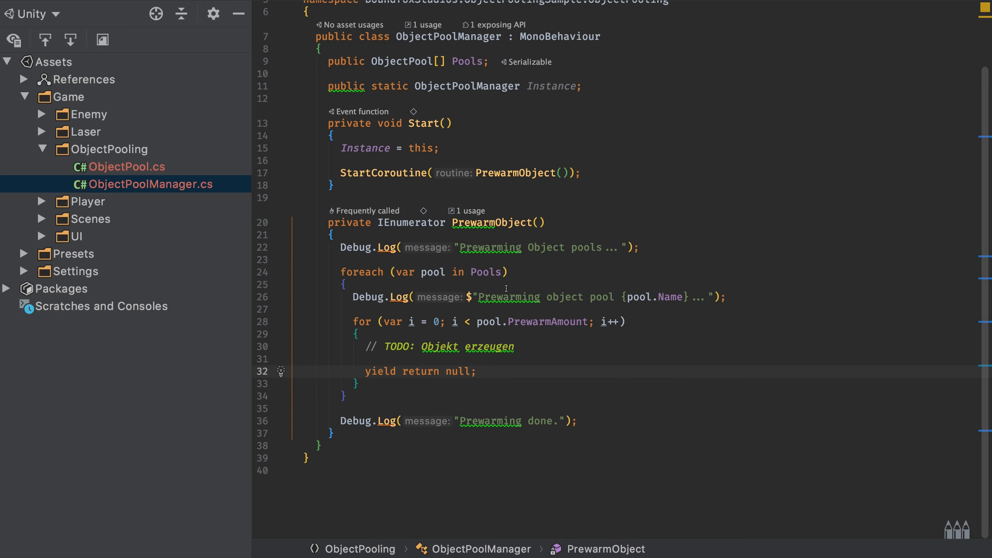
# Add a private GameObject CreateInstanceAndAddToPool(ObjectPool pool) method after Start.
pyautogui.click(374, 191)
pyautogui.press('Return')
pyautogui.press('Return')
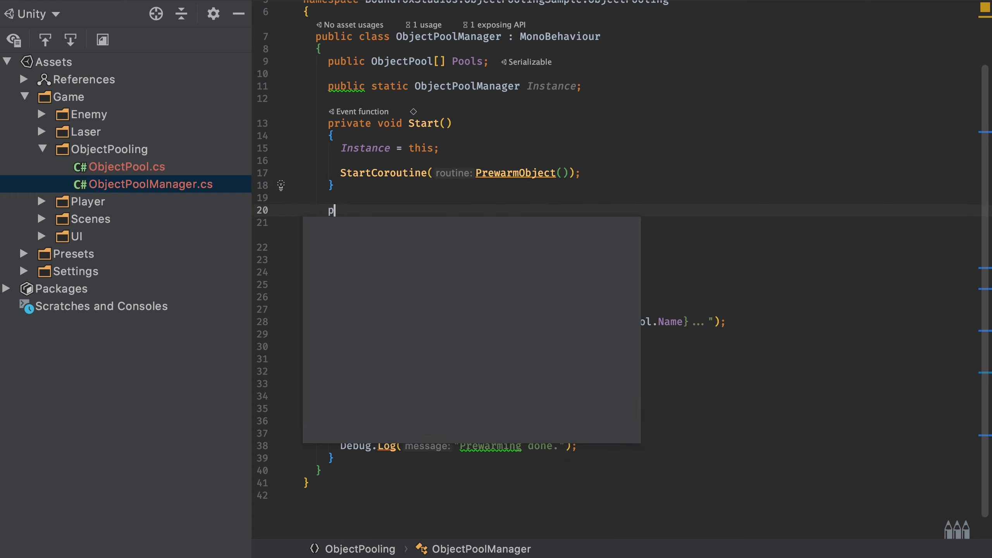
pyautogui.write('private GameOb')
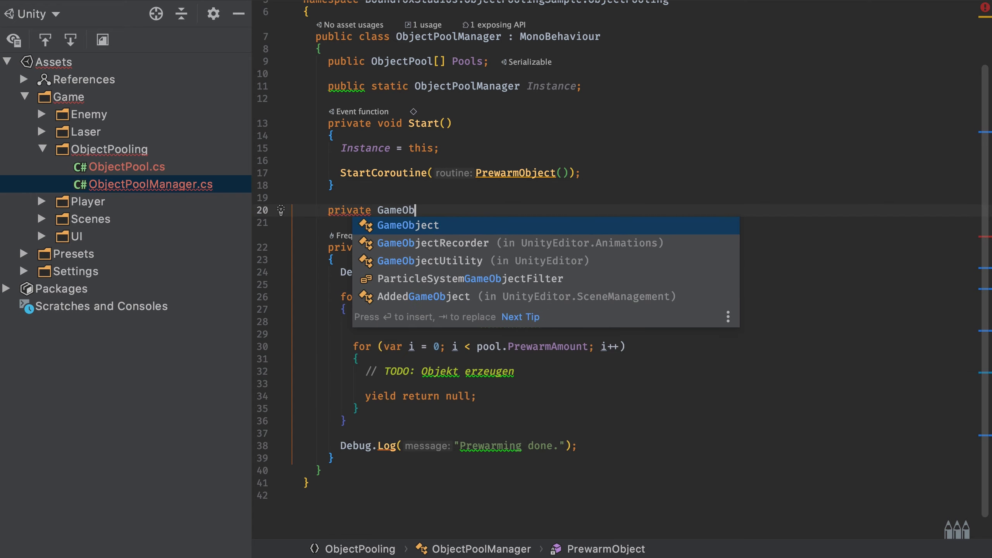
pyautogui.press('Return')
pyautogui.write('CreateI')
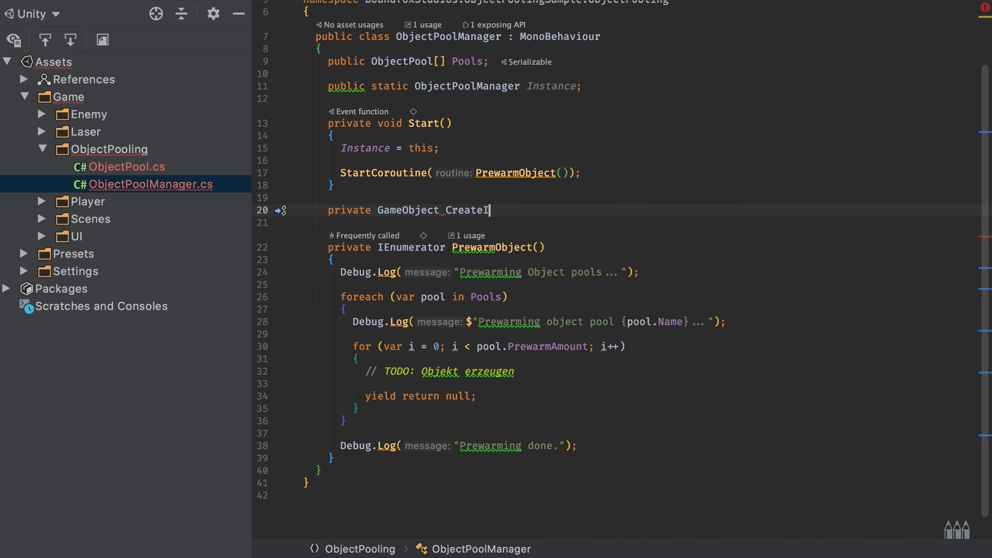
pyautogui.write('nstanceAndAddTo')
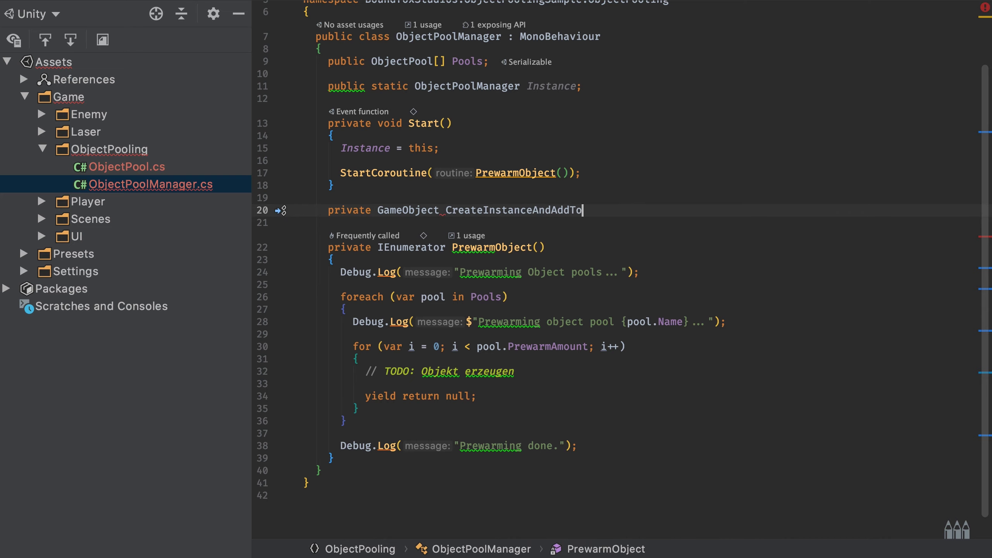
pyautogui.write('Pool(Obje')
pyautogui.write('ct')
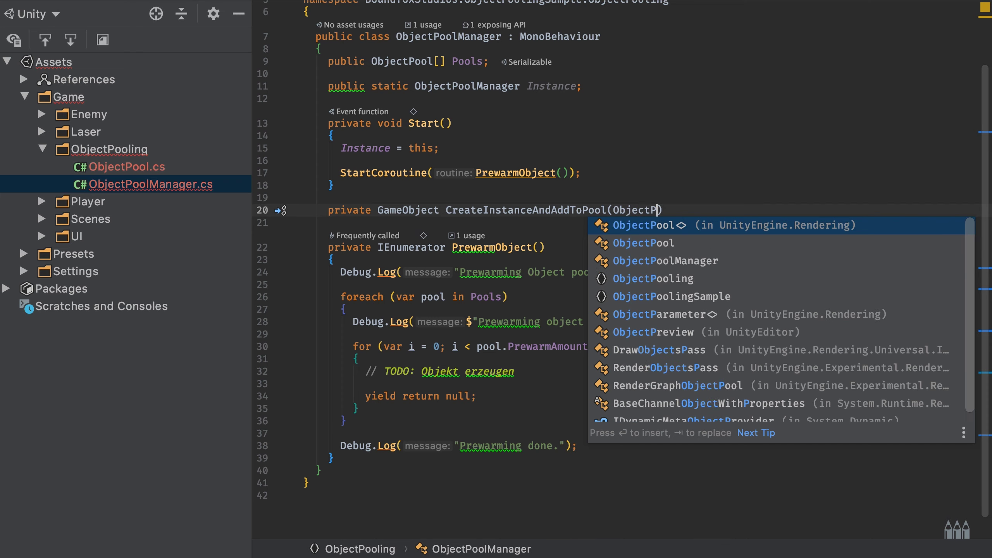
pyautogui.write('Pool po')
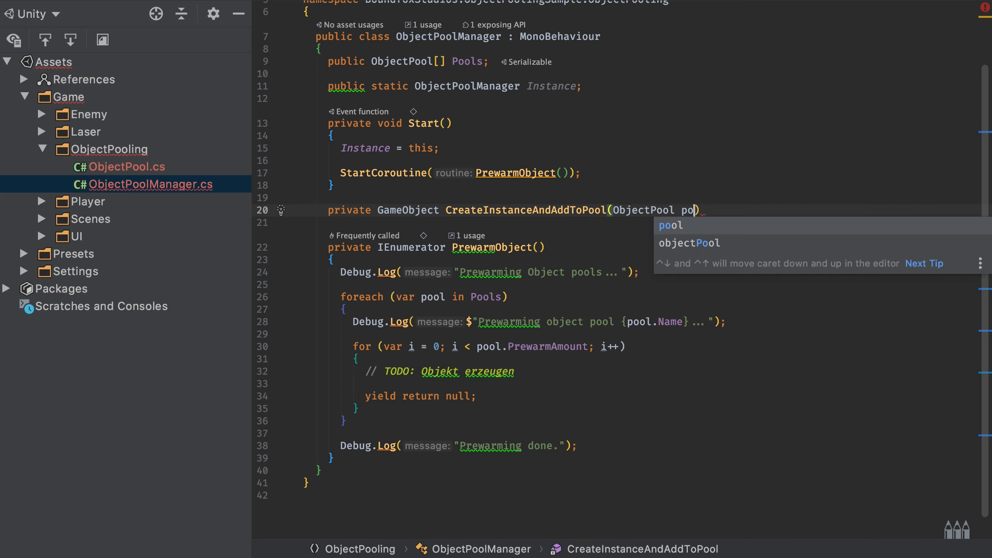
pyautogui.press('Return')
pyautogui.hotkey('ctrl', 'shift', 'Return')
# Create var instance = Instantiate(pool.ObjectToPool); in the new method.
pyautogui.write('v')
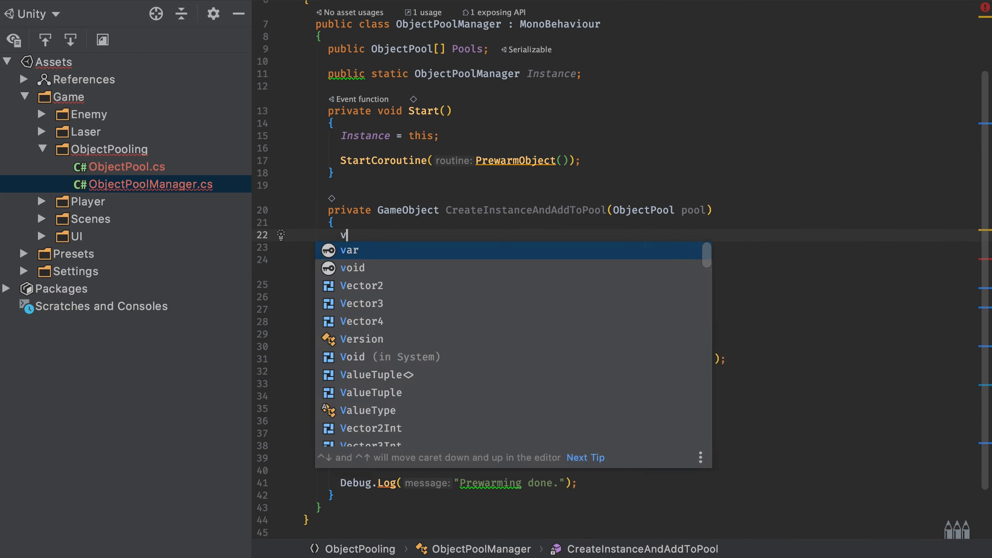
pyautogui.write('ar instance = ')
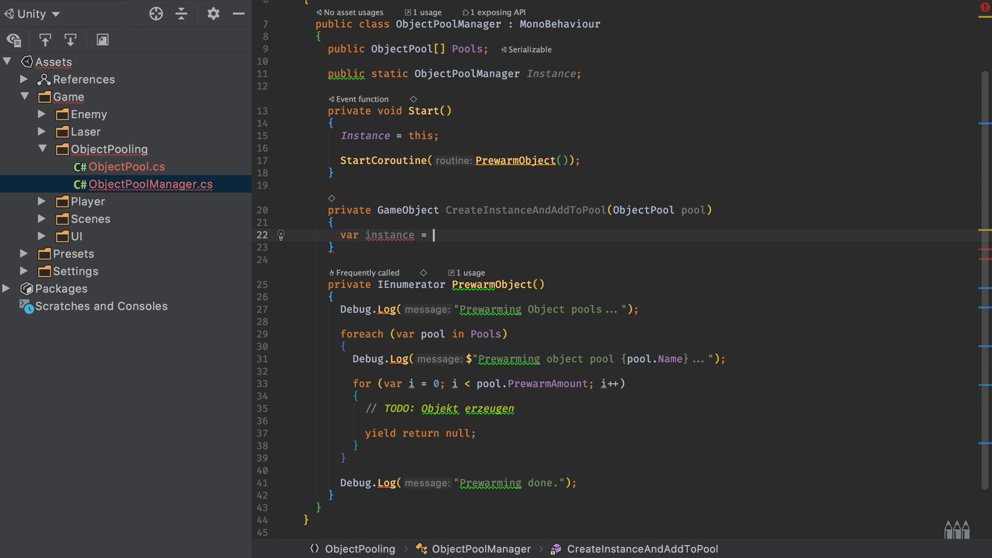
pyautogui.write('Inst')
pyautogui.press('Down')
pyautogui.press('Return')
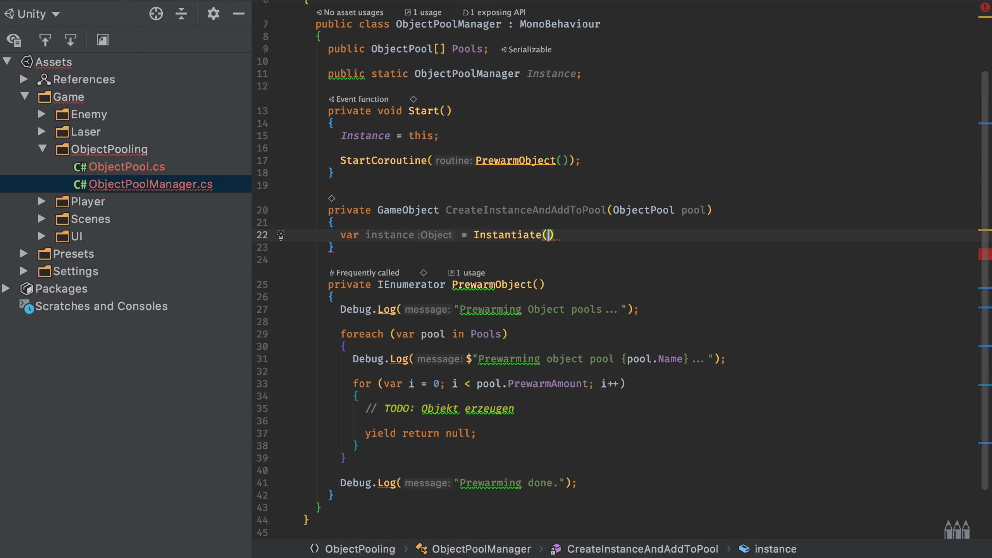
pyautogui.write('pool')
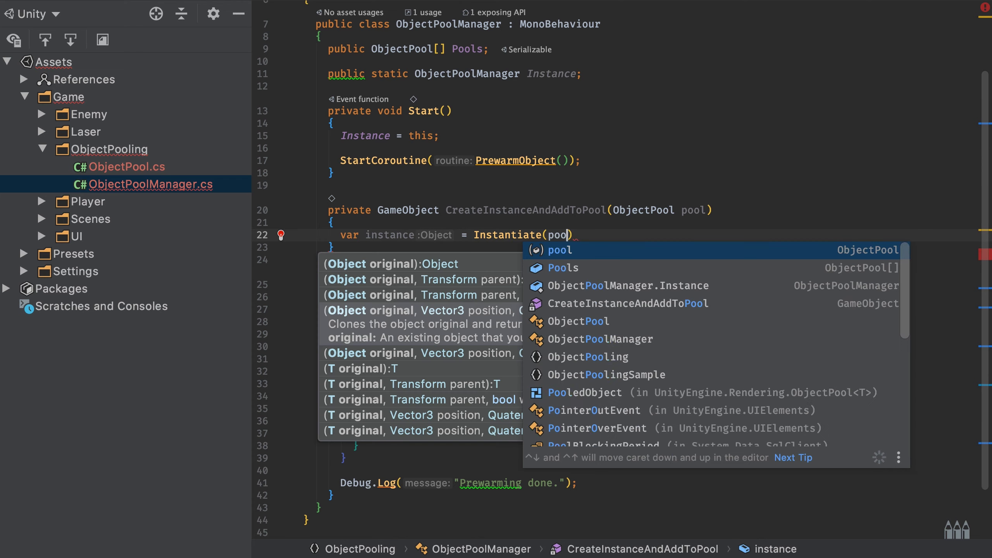
pyautogui.write('.')
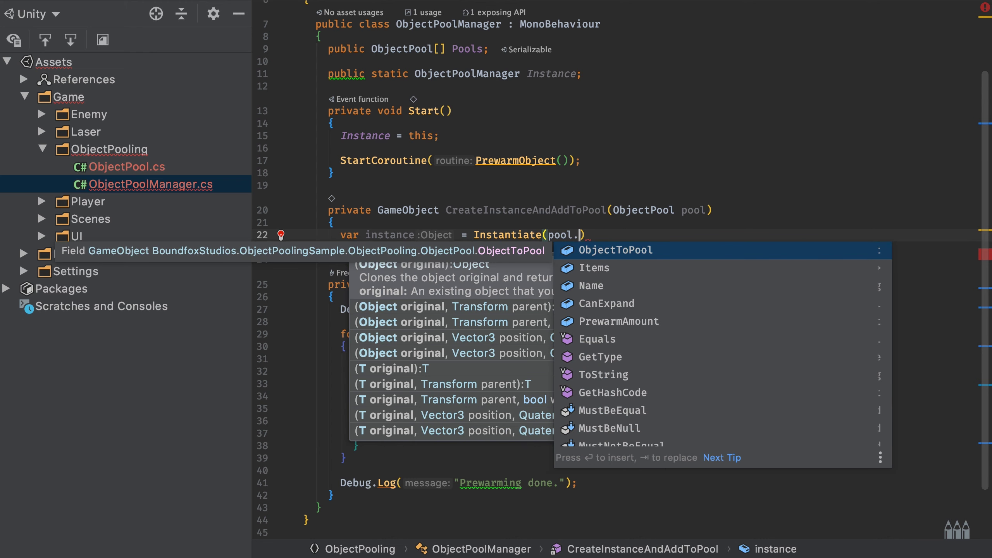
pyautogui.press('Return')
pyautogui.write(';')
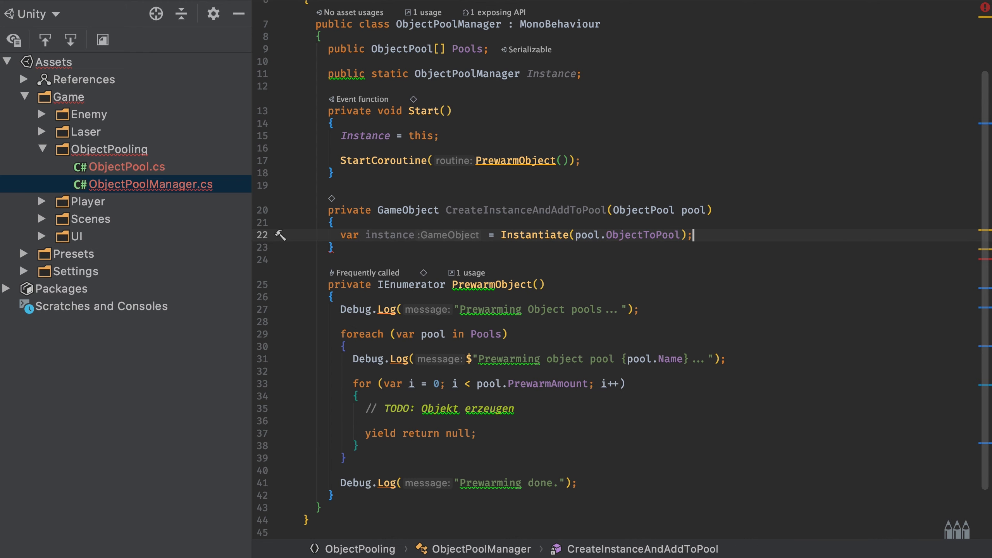
pyautogui.press('Return')
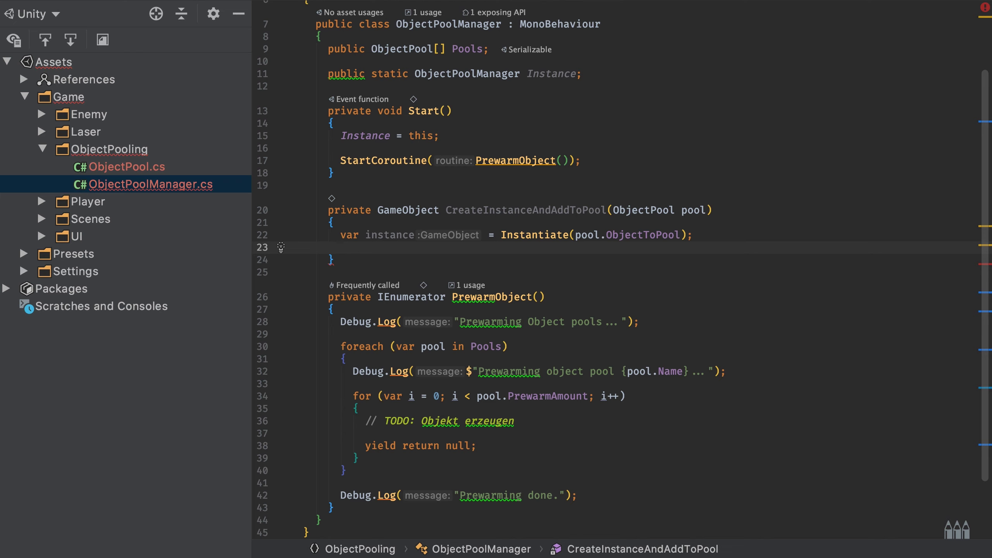
# Deactivate the new object with instance.SetActive(false);.
pyautogui.write('inst')
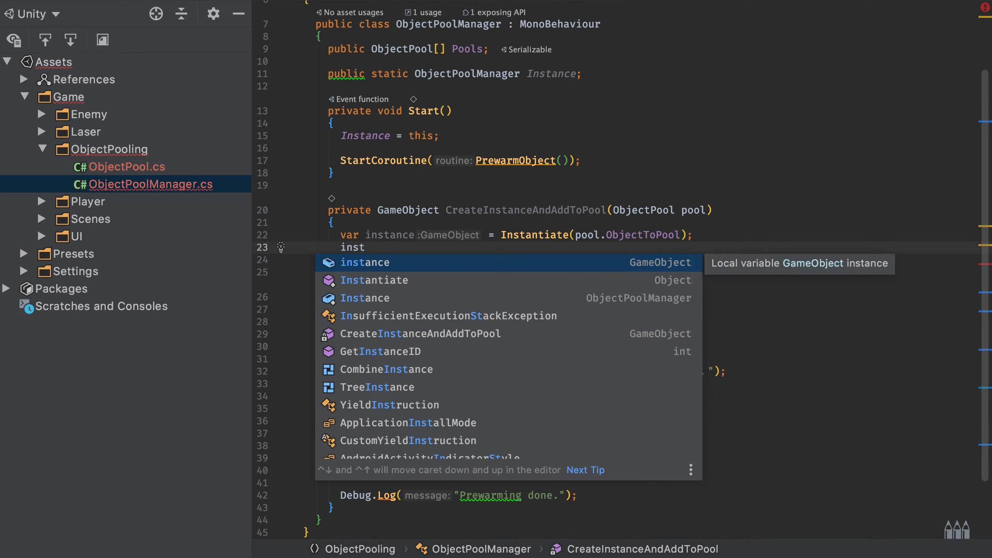
pyautogui.press('Return')
pyautogui.write('.Se')
pyautogui.press('Return')
pyautogui.write('false);')
pyautogui.press('Return')
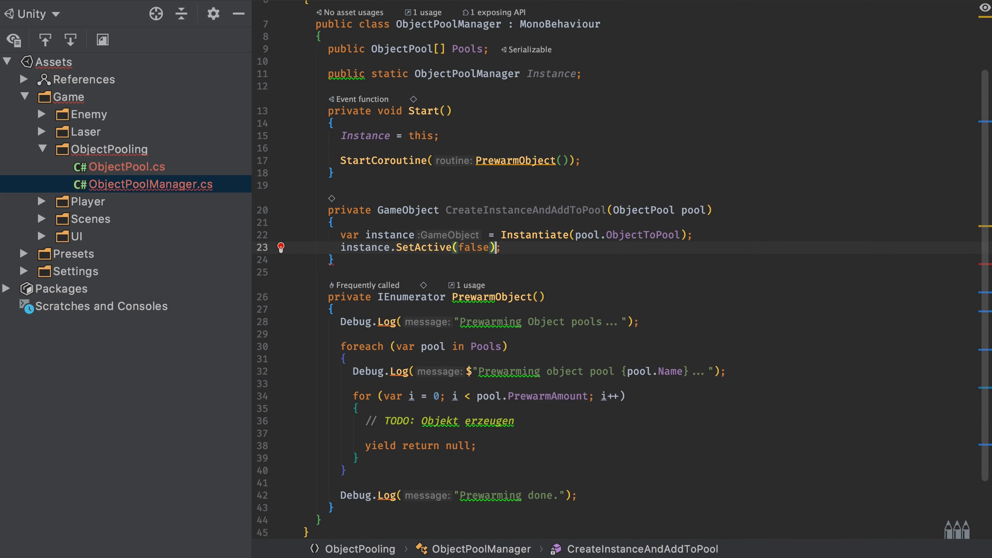
pyautogui.write(';')
pyautogui.press('Return')
pyautogui.press('Return')
# Add the instance to pool.Items and return instance.
pyautogui.write('p')
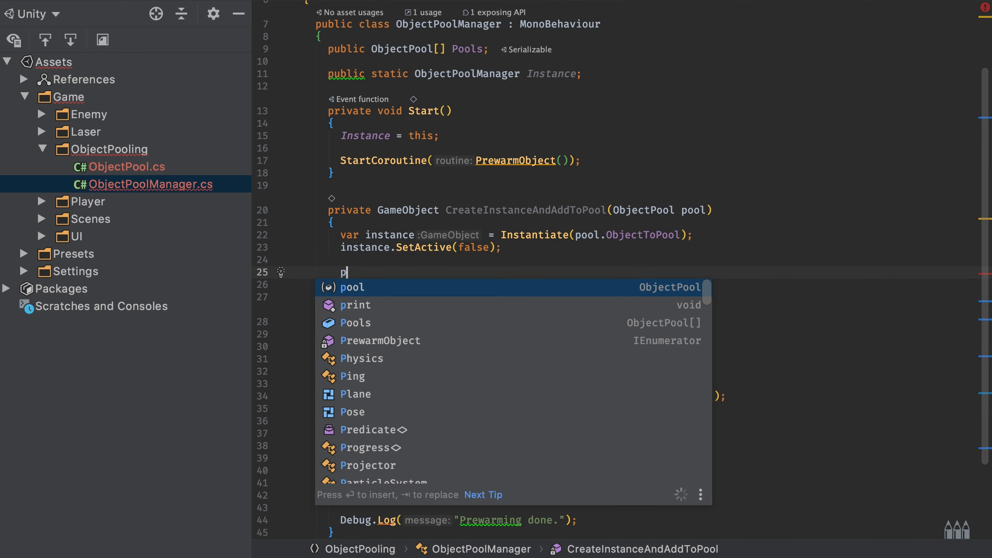
pyautogui.write('ool.Items.')
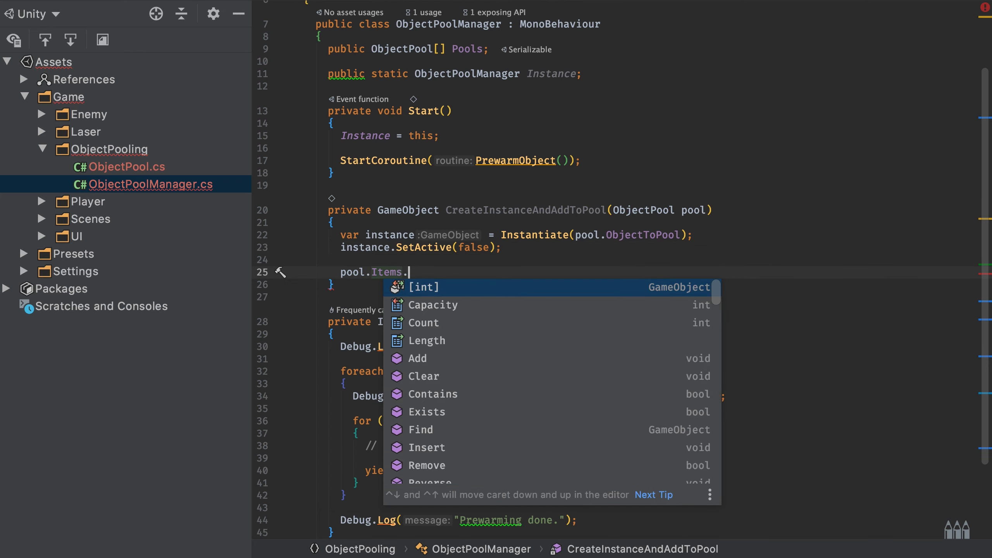
pyautogui.write('Ad')
pyautogui.press('Return')
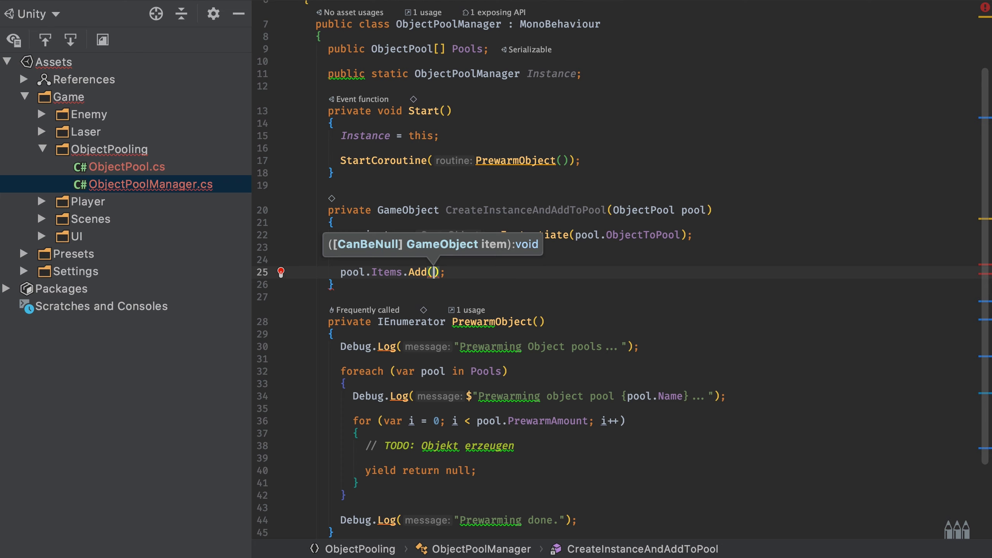
pyautogui.write('in')
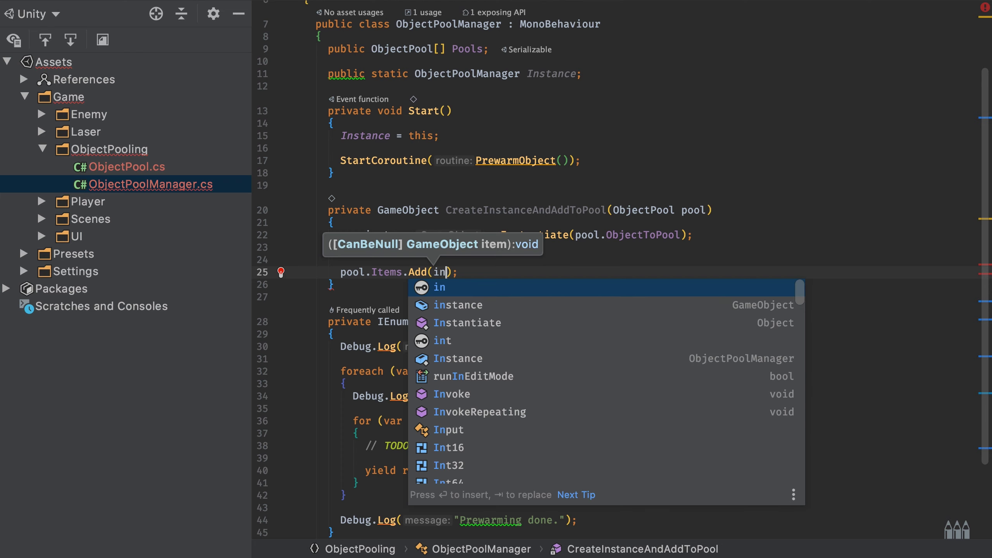
pyautogui.press('Down')
pyautogui.press('Return')
pyautogui.press('Right')
pyautogui.press('Right')
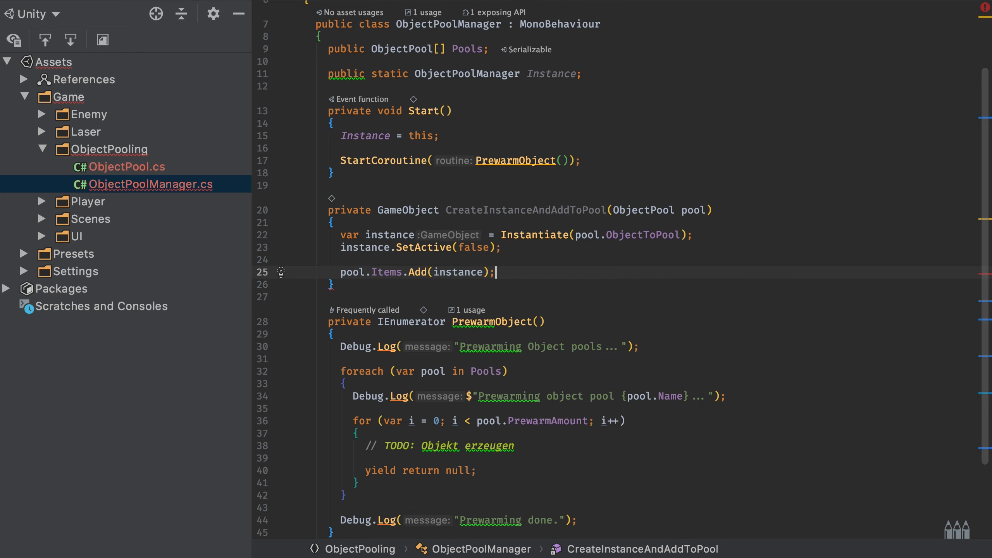
pyautogui.press('Return')
pyautogui.press('Return')
pyautogui.write('return inst')
pyautogui.press('Escape')
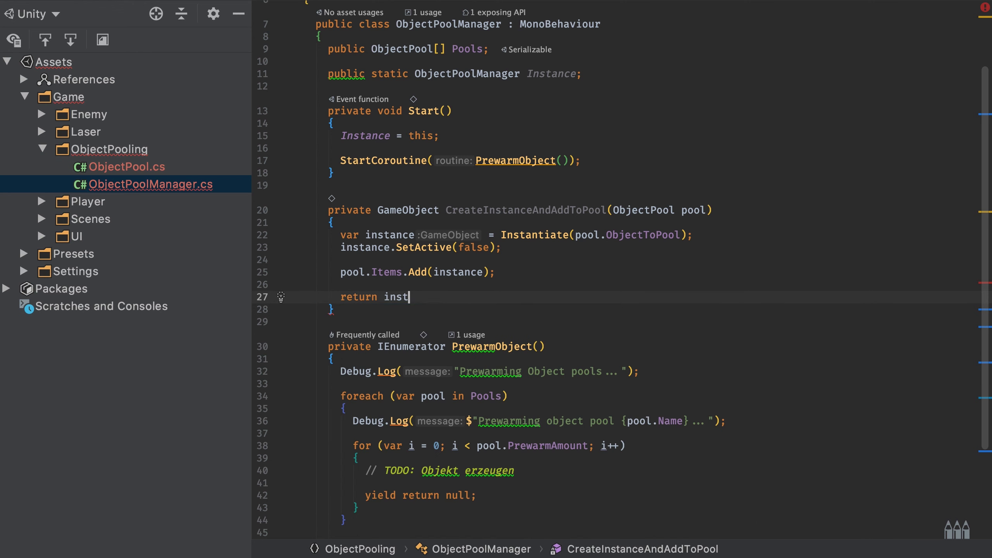
pyautogui.write('ance;')
pyautogui.scroll(-5, 452, 365)
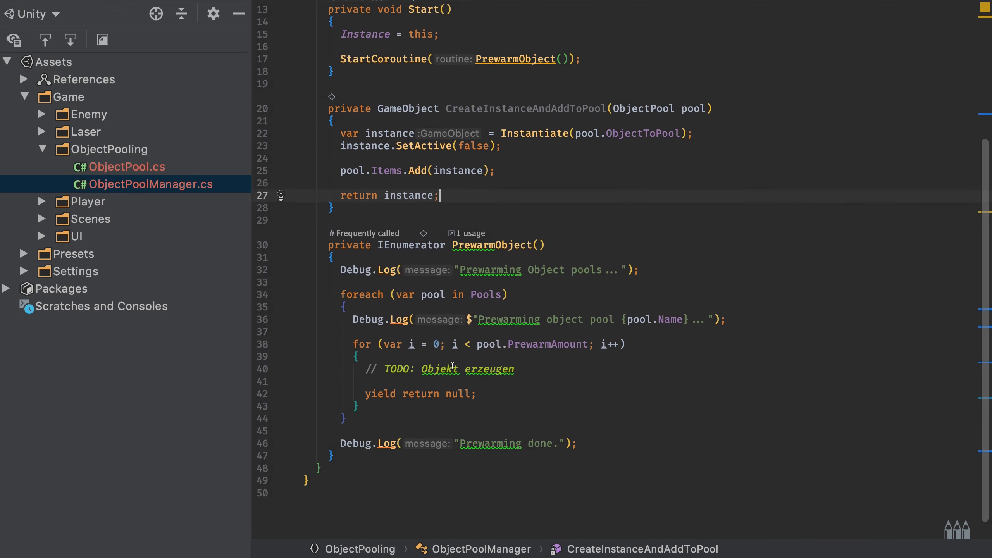
# Swap the loop's TODO comment for CreateInstanceAndAddToPool(pool); in PrewarmObject.
pyautogui.click(530, 348)
pyautogui.hotkey('shift', 'Home')
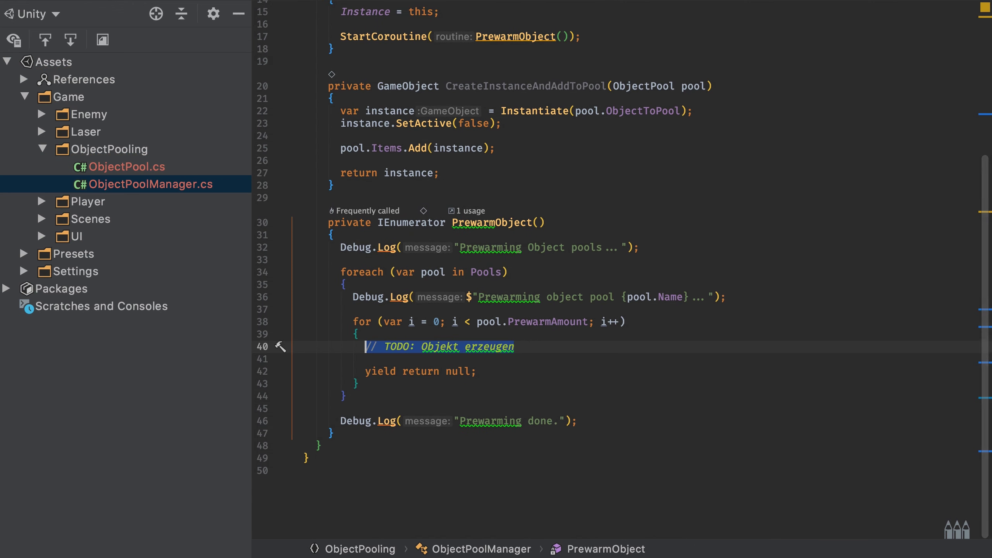
pyautogui.write('CreateIn')
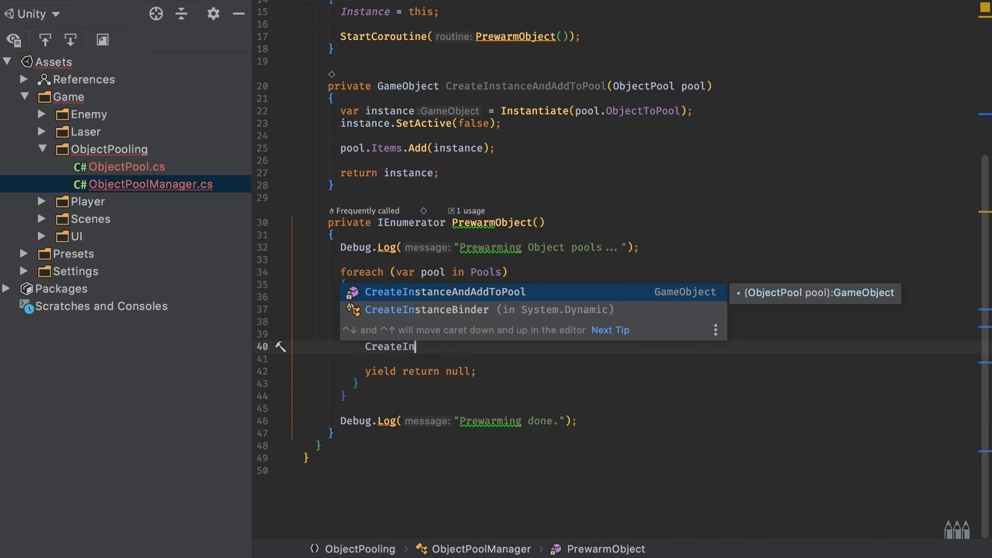
pyautogui.press('Return')
pyautogui.write('po')
pyautogui.press('Return')
pyautogui.write(';')
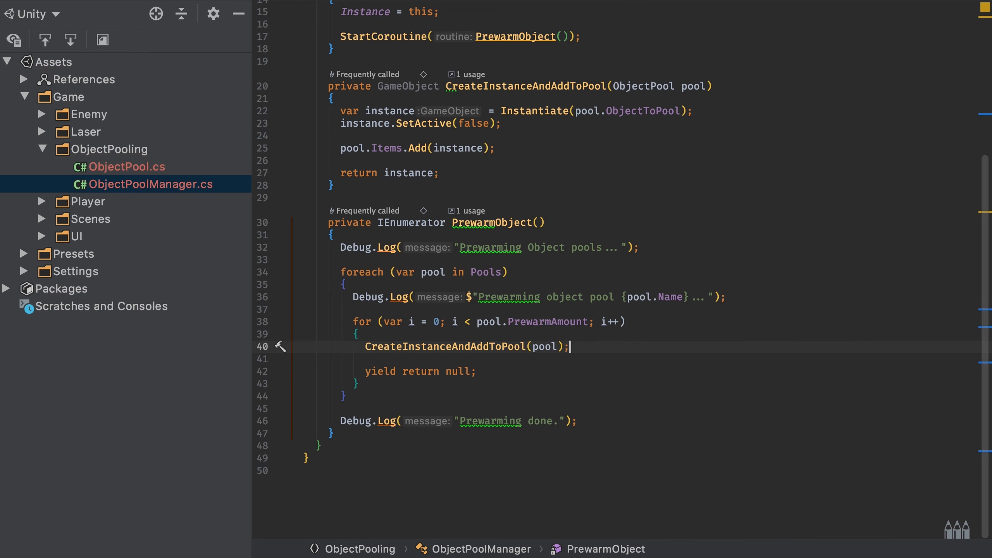
pyautogui.click(365, 347)
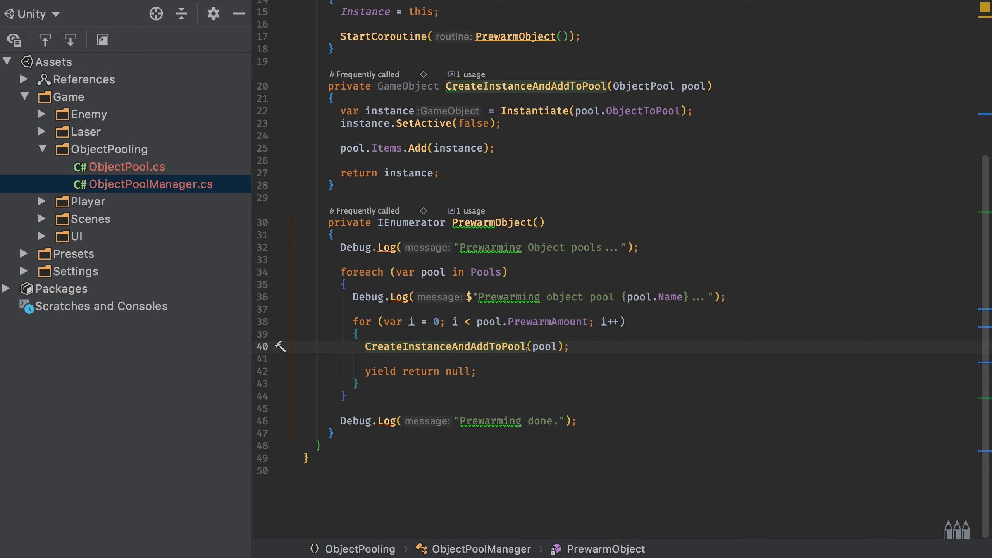
pyautogui.click(354, 435)
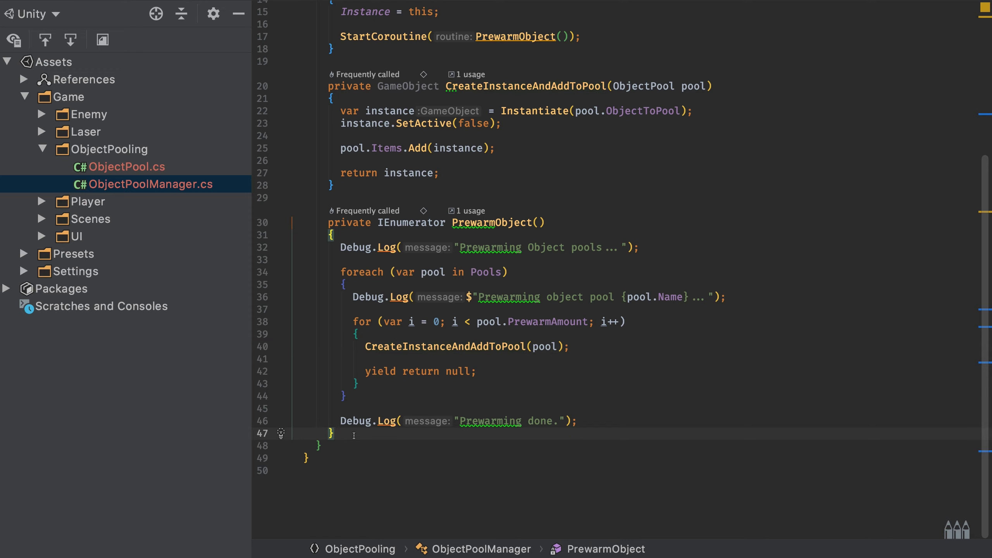
# Add a public GameObject Get(string name) method after PrewarmObject.
pyautogui.press('Return')
pyautogui.press('Return')
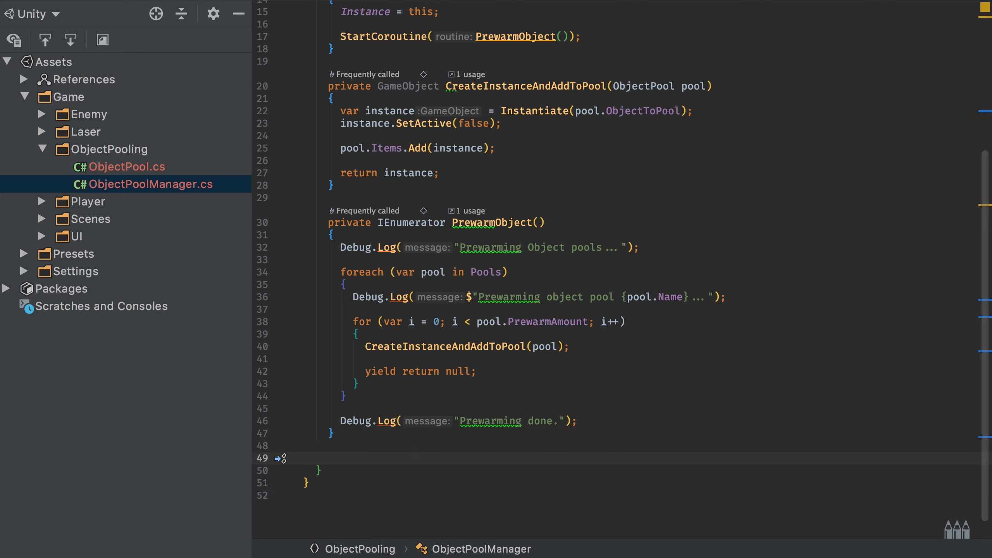
pyautogui.write('public GameO')
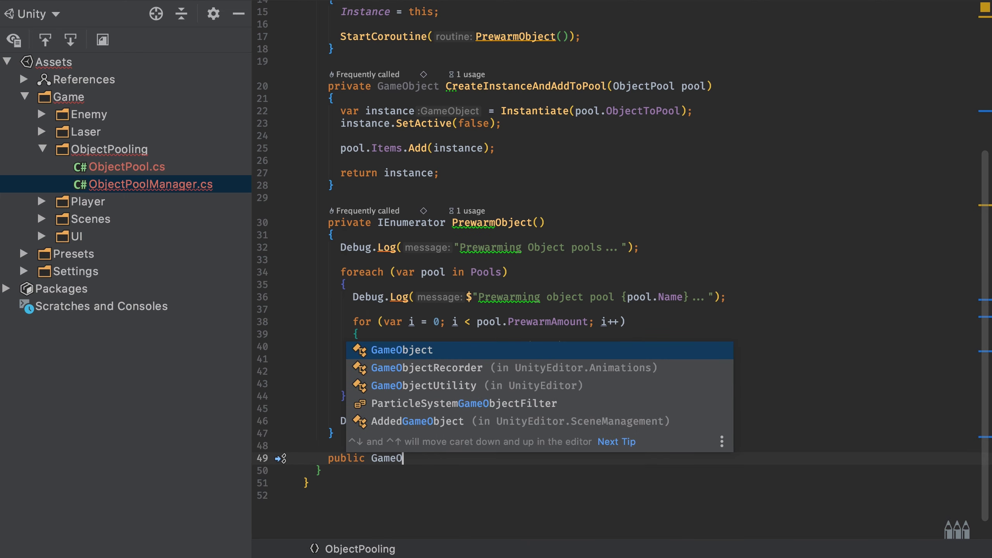
pyautogui.press('Return')
pyautogui.write('G')
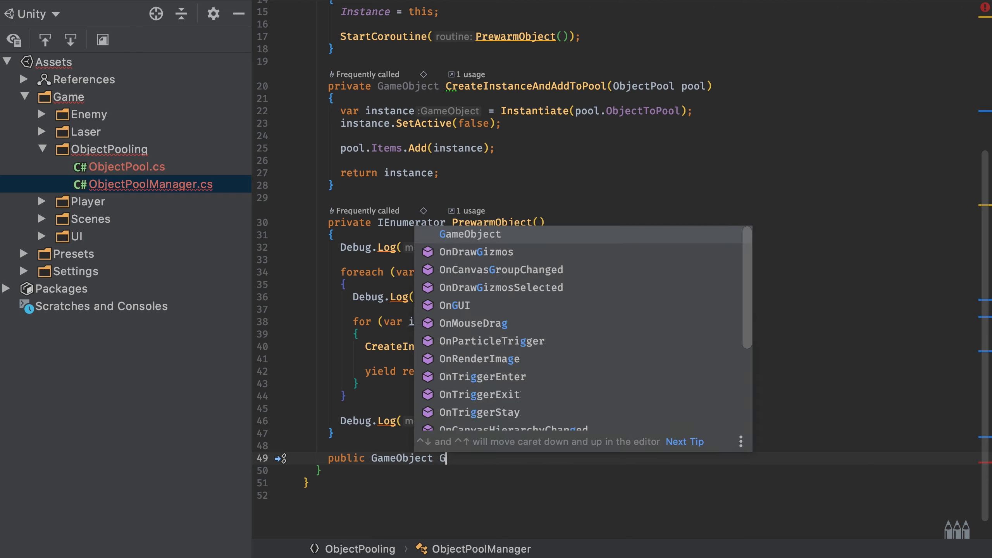
pyautogui.write('et(string name) ')
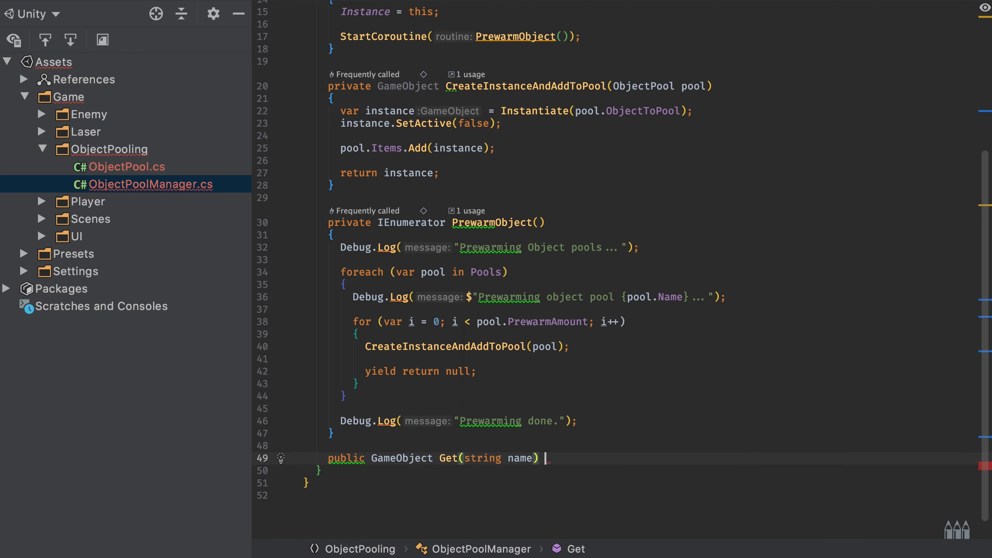
pyautogui.write('{')
pyautogui.press('Return')
pyautogui.scroll(-2, 353, 434)
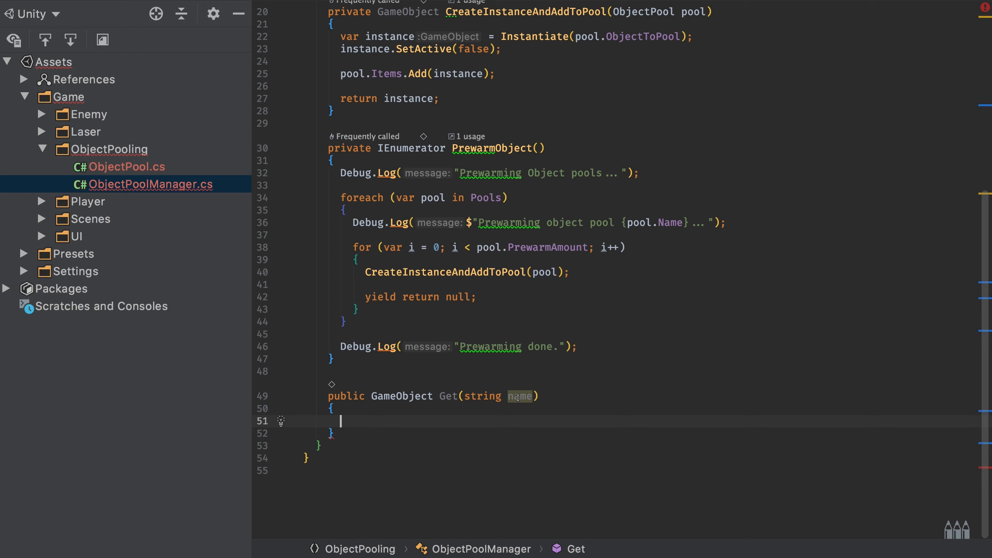
# Look up the pool with var pool = Pools.FirstOrDefault(p => p.Name == name);.
pyautogui.write('v')
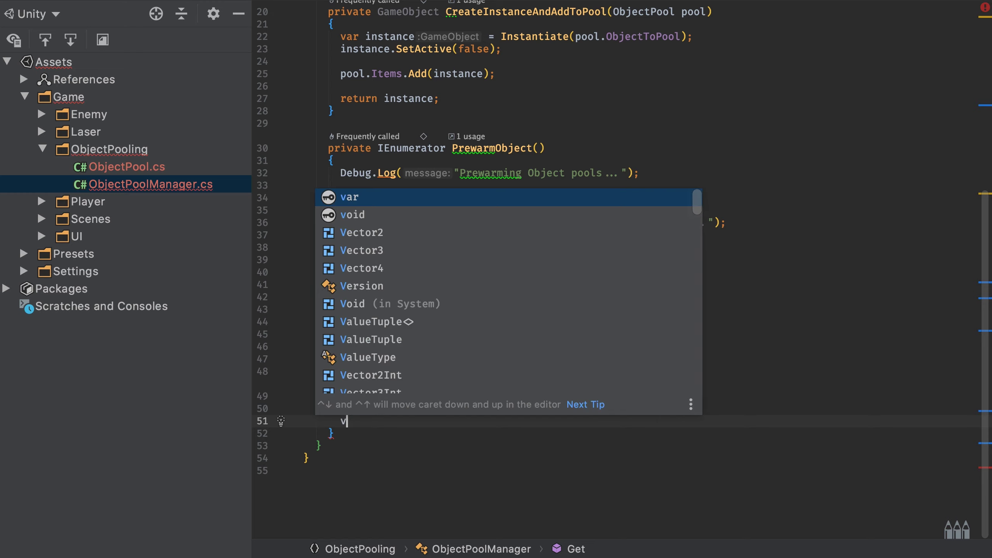
pyautogui.write('ar pool = ')
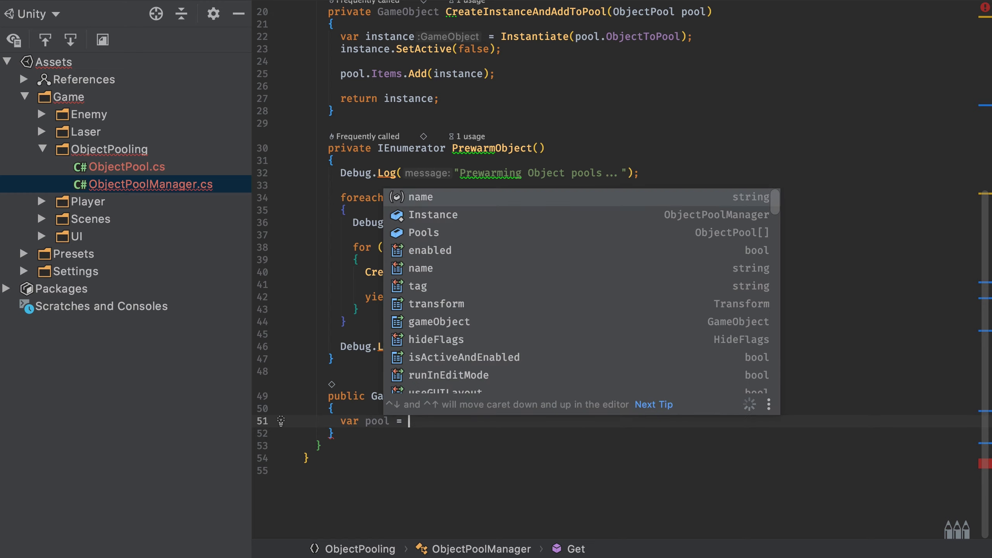
pyautogui.write('Pools.')
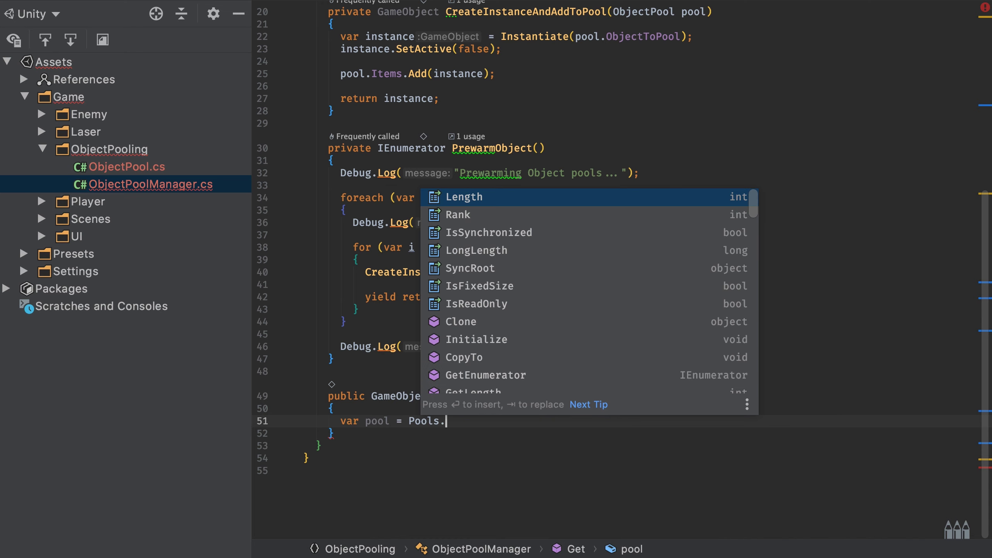
pyautogui.write('FirstO')
pyautogui.press('Return')
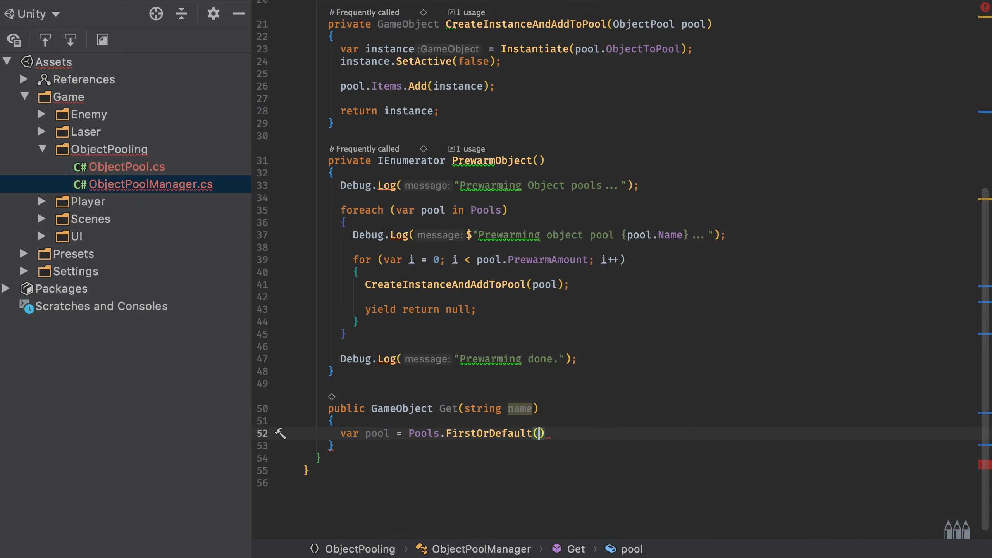
pyautogui.write('p = ')
pyautogui.write('> ')
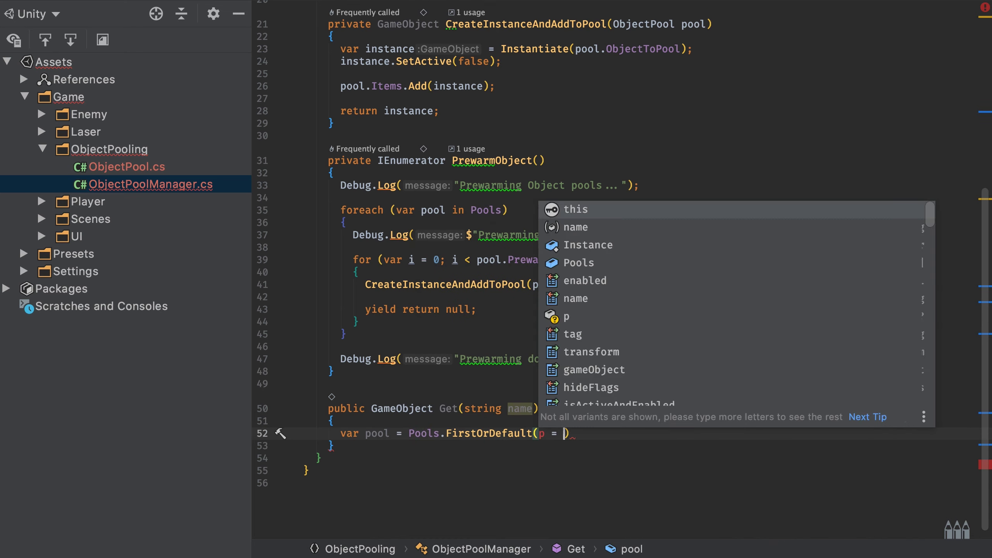
pyautogui.write('p.N')
pyautogui.press('Return')
pyautogui.write('==')
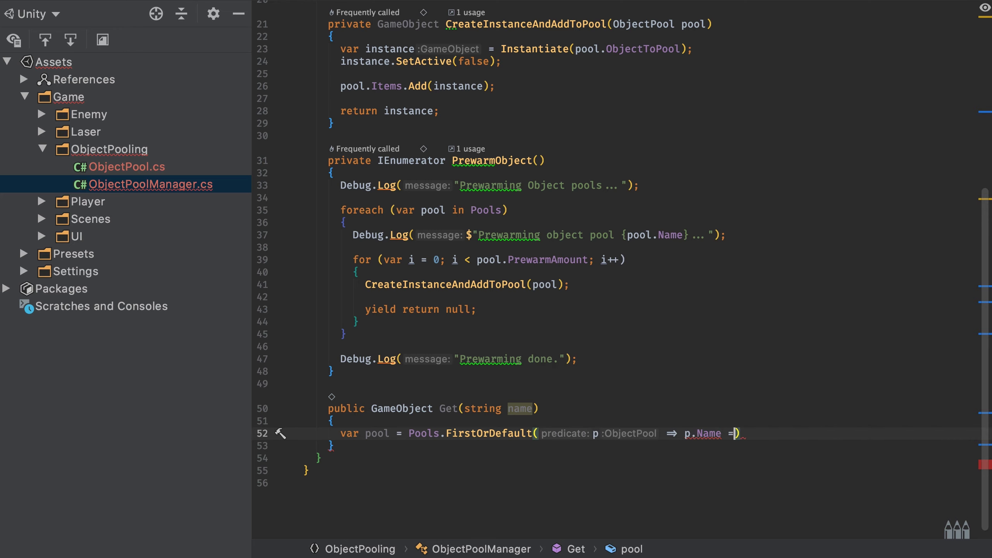
pyautogui.write(' na')
pyautogui.press('Return')
pyautogui.write(');')
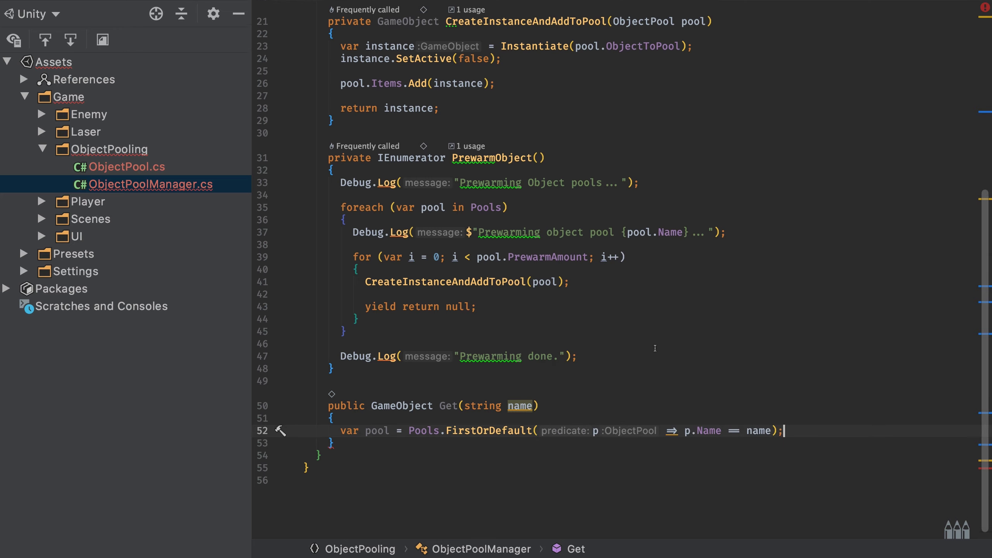
pyautogui.scroll(-1, 654, 348)
pyautogui.moveTo(447, 421); pyautogui.dragTo(477, 421)
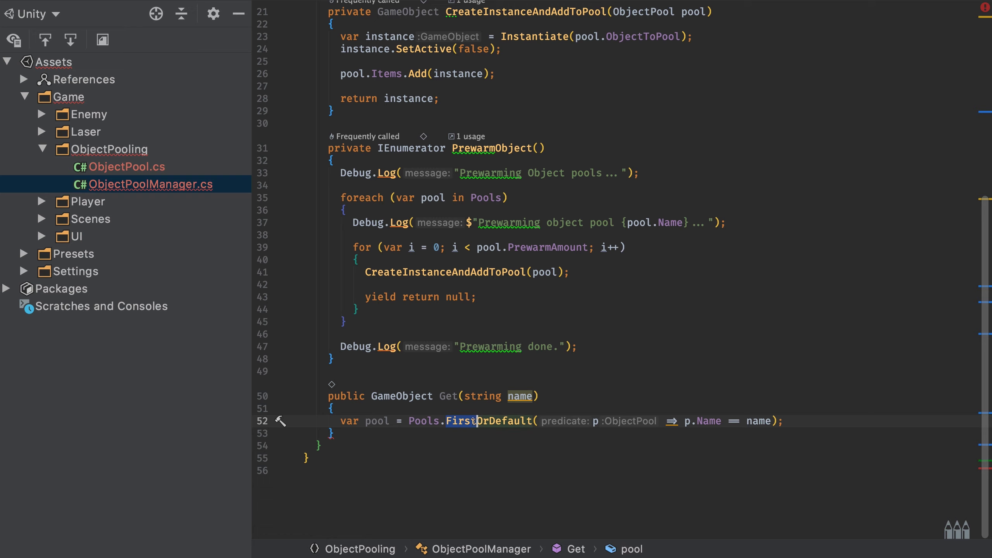
pyautogui.click(796, 422)
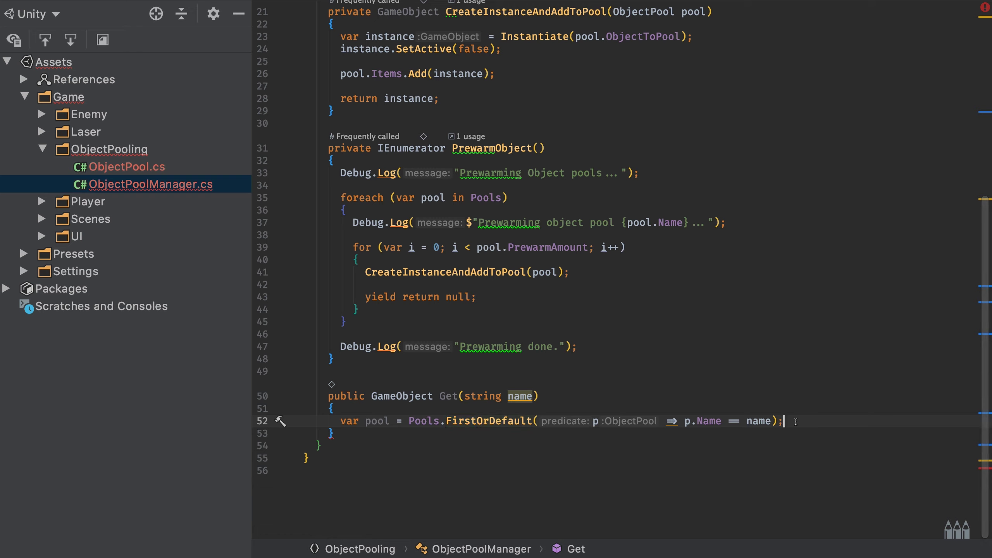
# Add an if (pool == null) check logging "Object pool for {name} not found!".
pyautogui.press('Return')
pyautogui.press('Return')
pyautogui.write('if (')
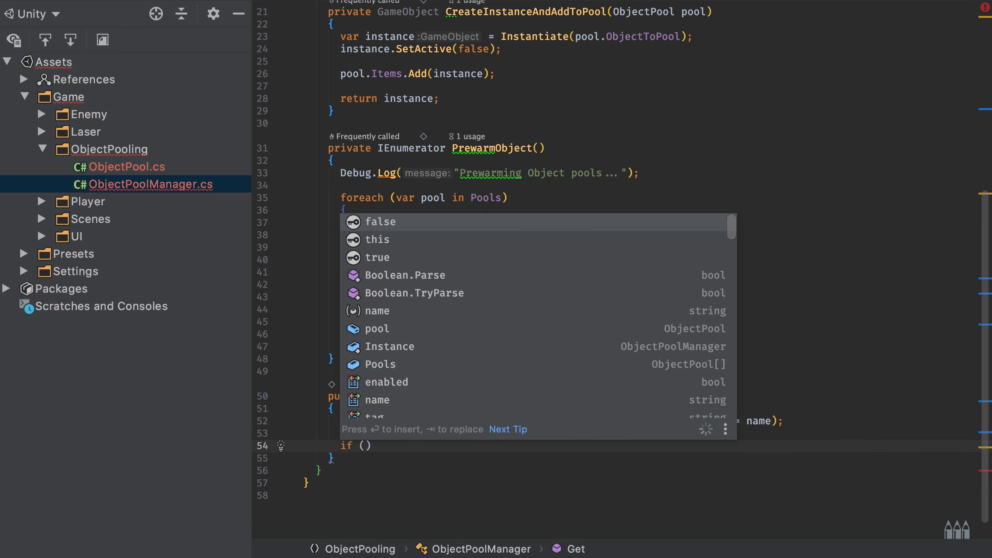
pyautogui.write('pool == nu')
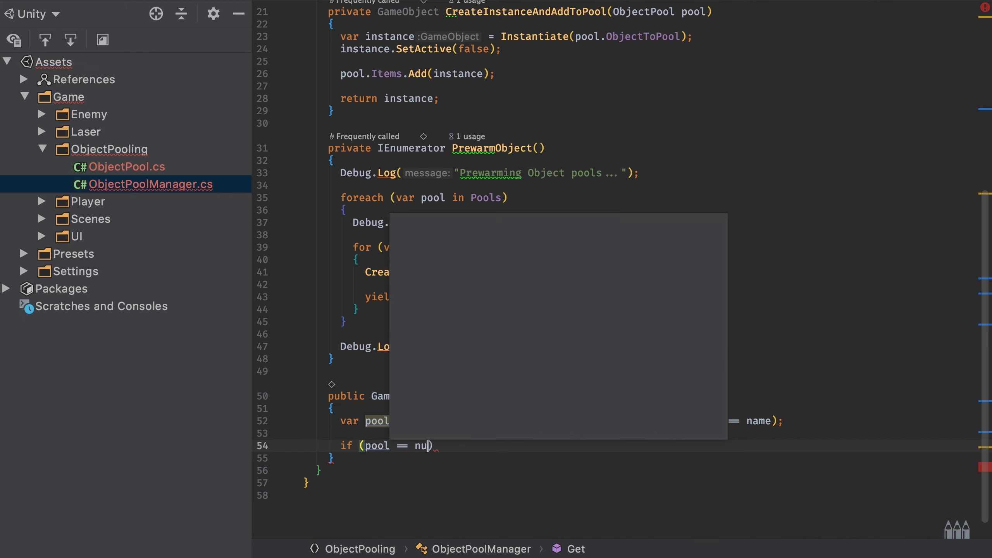
pyautogui.write('ll) {')
pyautogui.press('Return')
pyautogui.write('Debug')
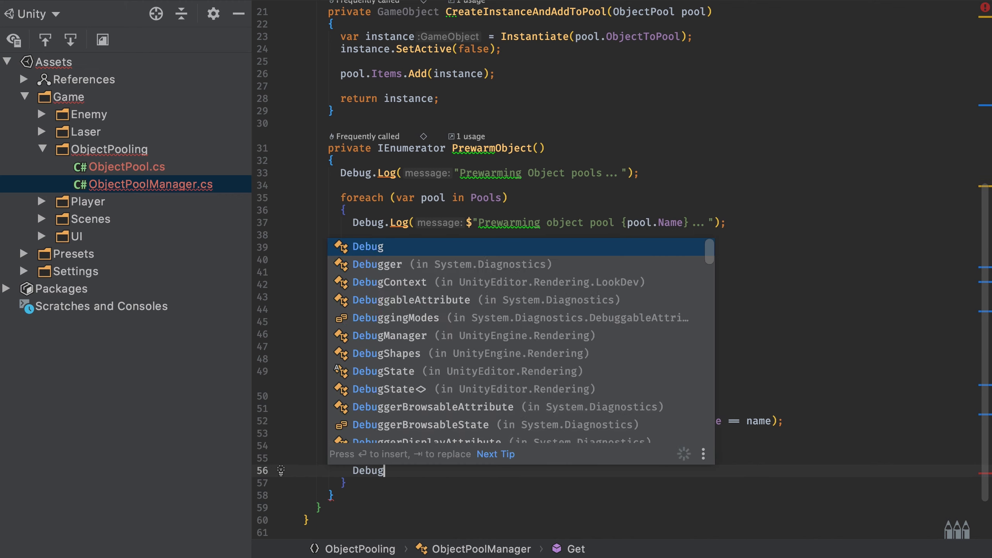
pyautogui.write('.Log')
pyautogui.press('Down')
pyautogui.press('Return')
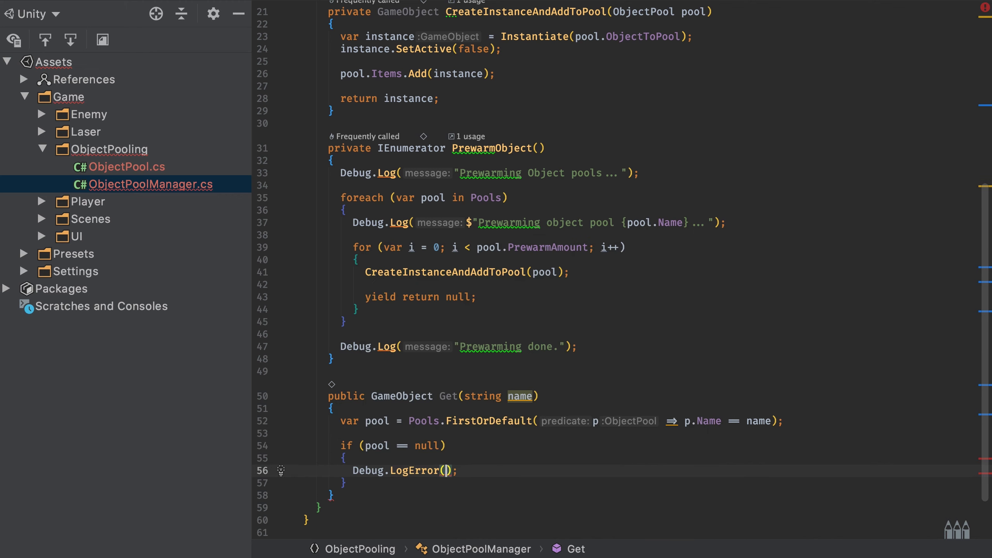
pyautogui.write('$"')
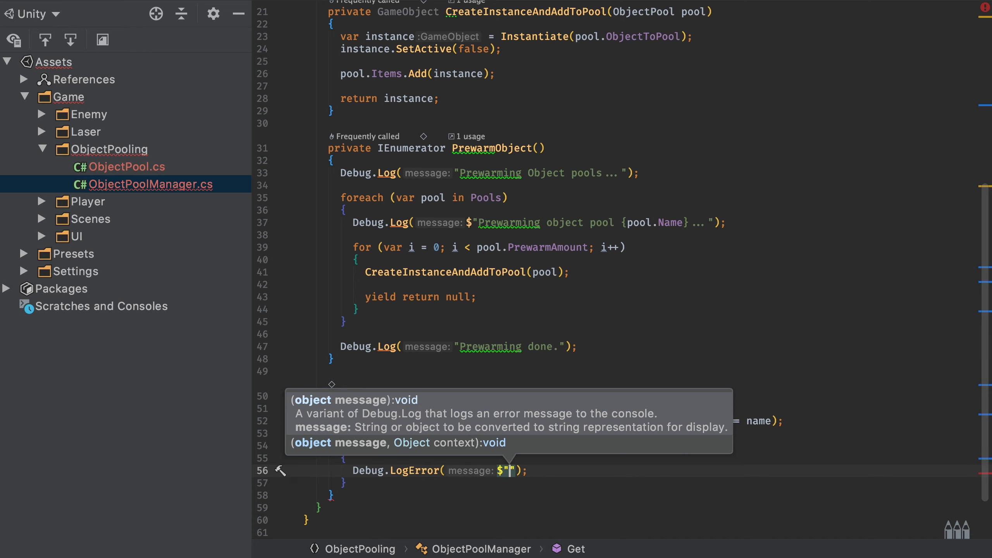
pyautogui.write('Object pool for ')
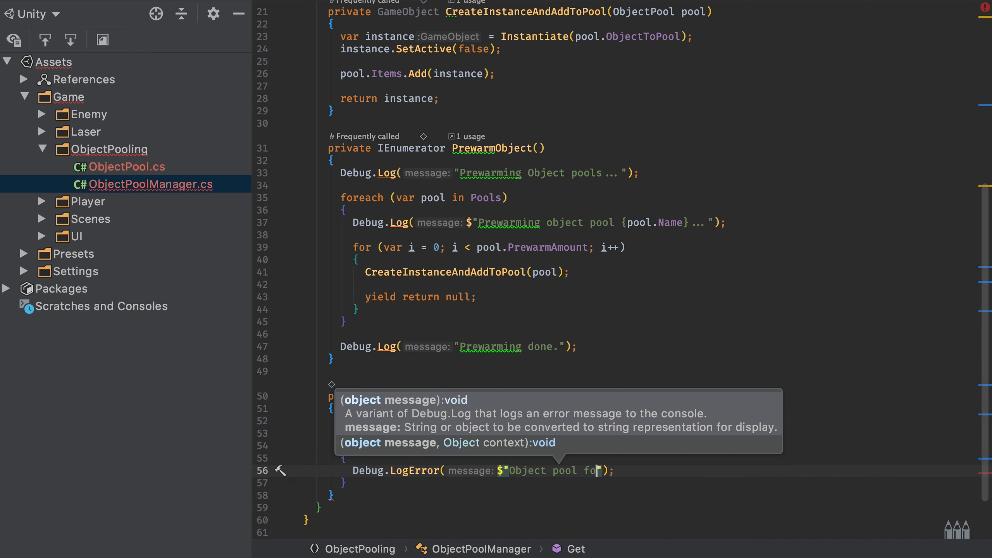
pyautogui.write('{name')
pyautogui.press('Return')
pyautogui.write('} ')
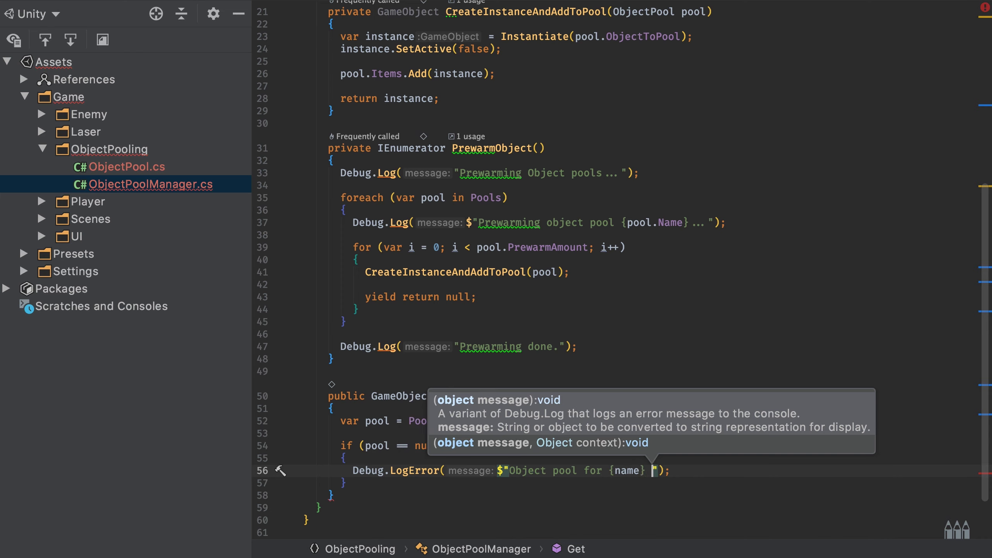
pyautogui.write('not found!')
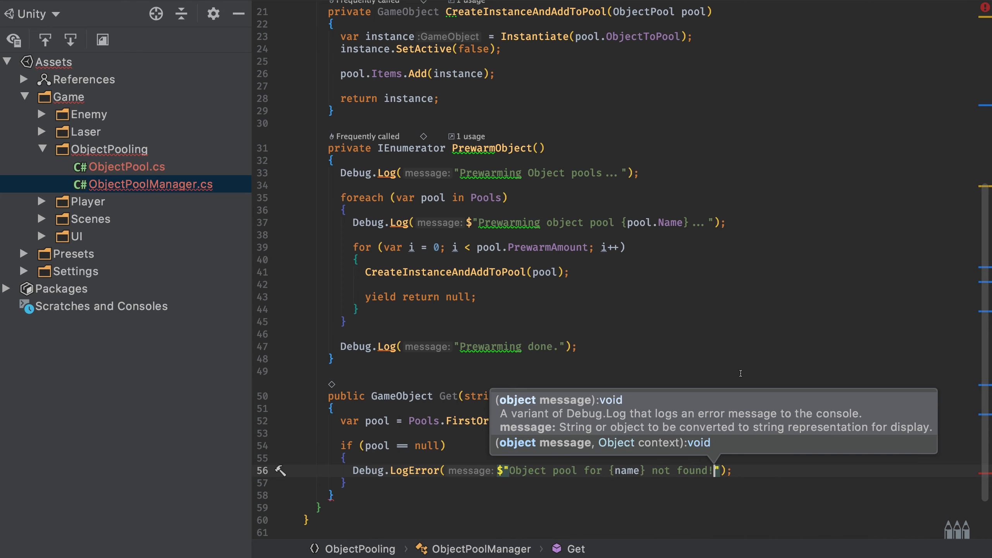
# Return null inside the null check and add space below it.
pyautogui.scroll(-2, 741, 373)
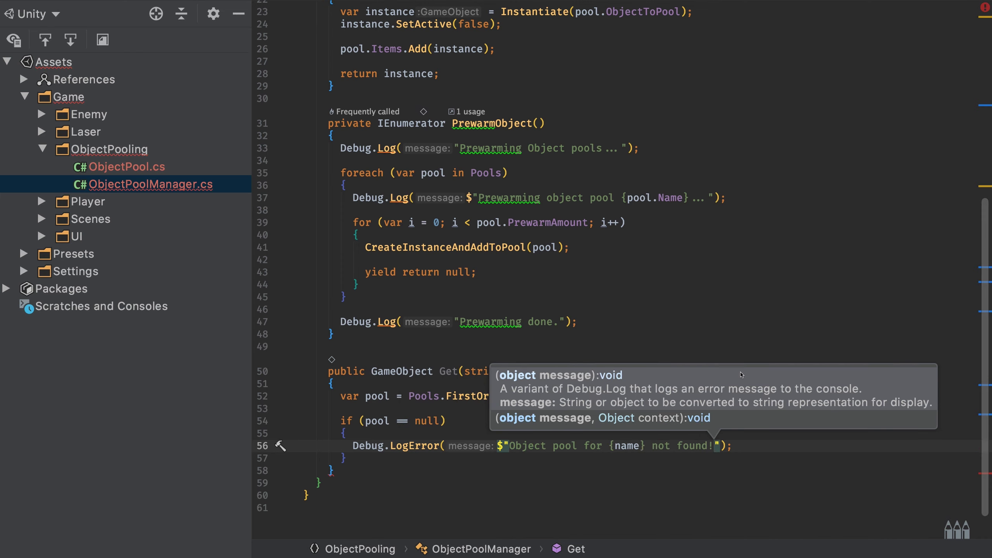
pyautogui.click(741, 440)
pyautogui.press('Return')
pyautogui.write('return;')
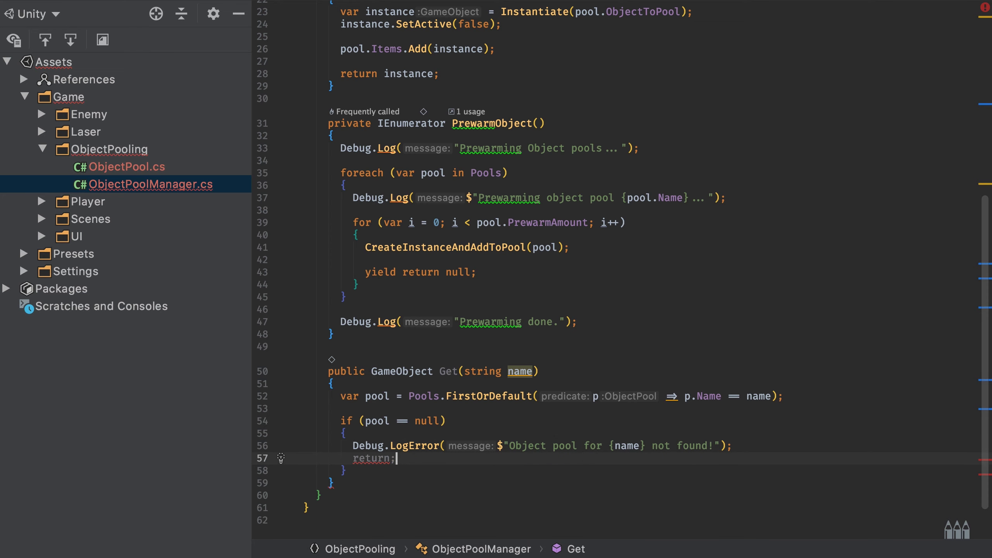
pyautogui.scroll(-2, 605, 450)
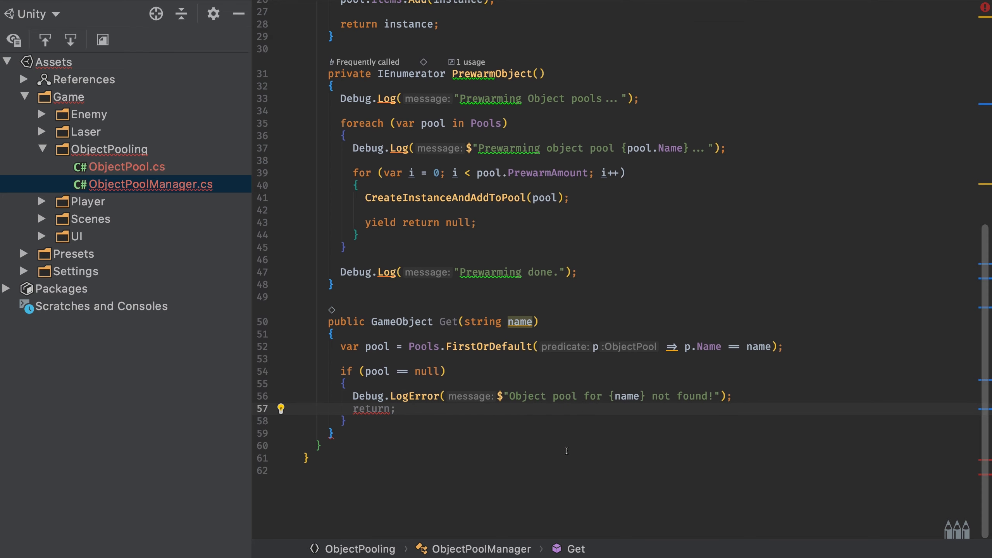
pyautogui.press('Left')
pyautogui.write('null')
pyautogui.press('Escape')
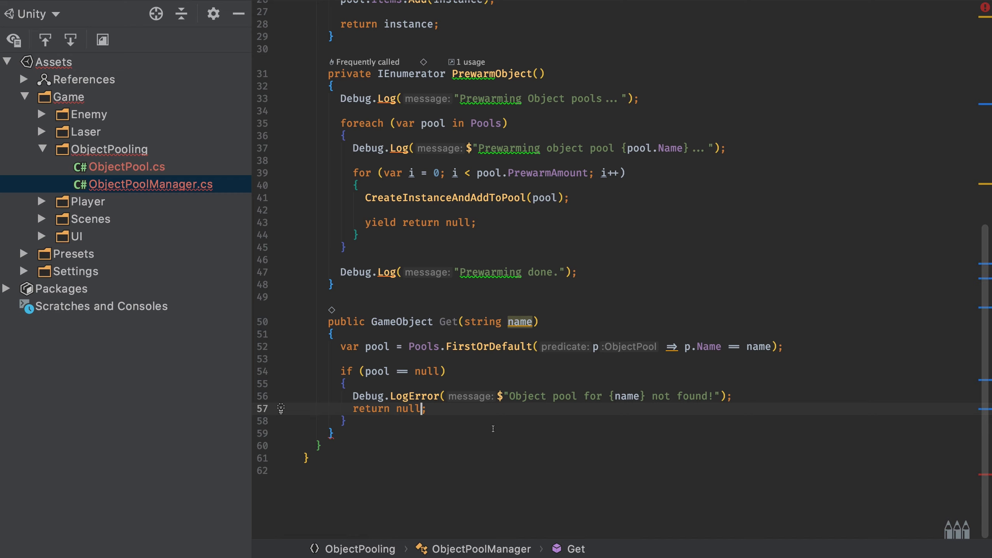
pyautogui.press('Down')
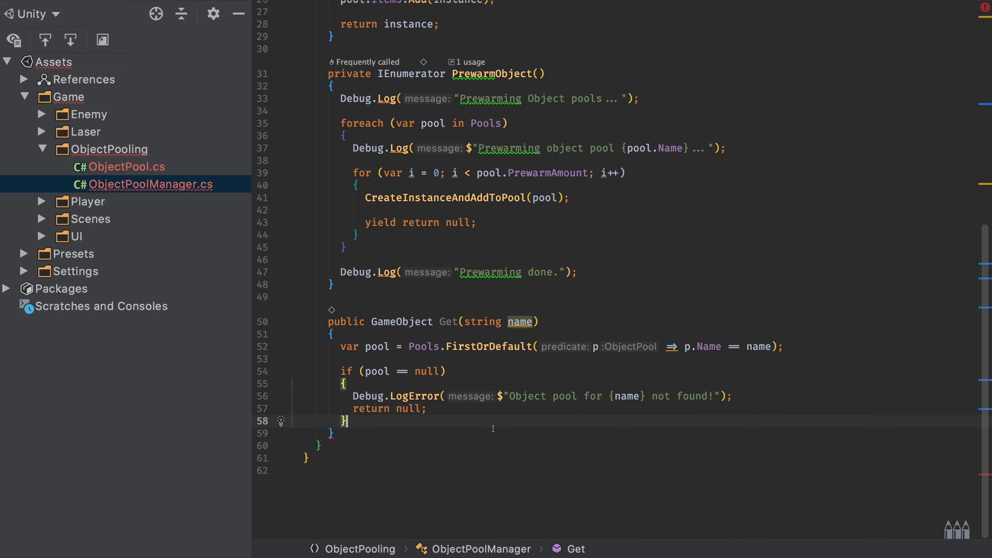
pyautogui.press('Return')
pyautogui.press('Return')
# Find the first inactive item with pool.Items.FirstOrDefault(i => !i.activeInHierarchy).
pyautogui.write('var')
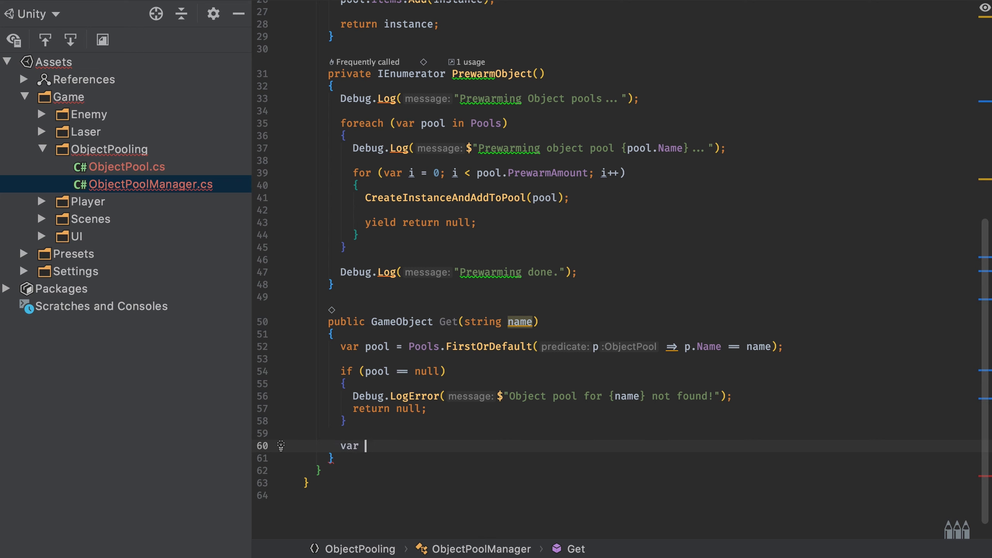
pyautogui.write(' item = ')
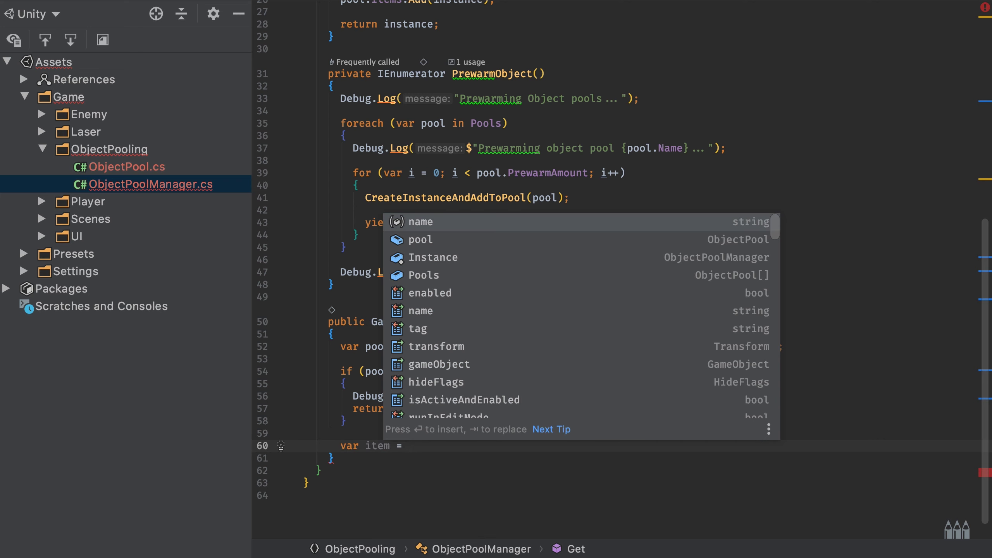
pyautogui.write('pool.It')
pyautogui.press('Return')
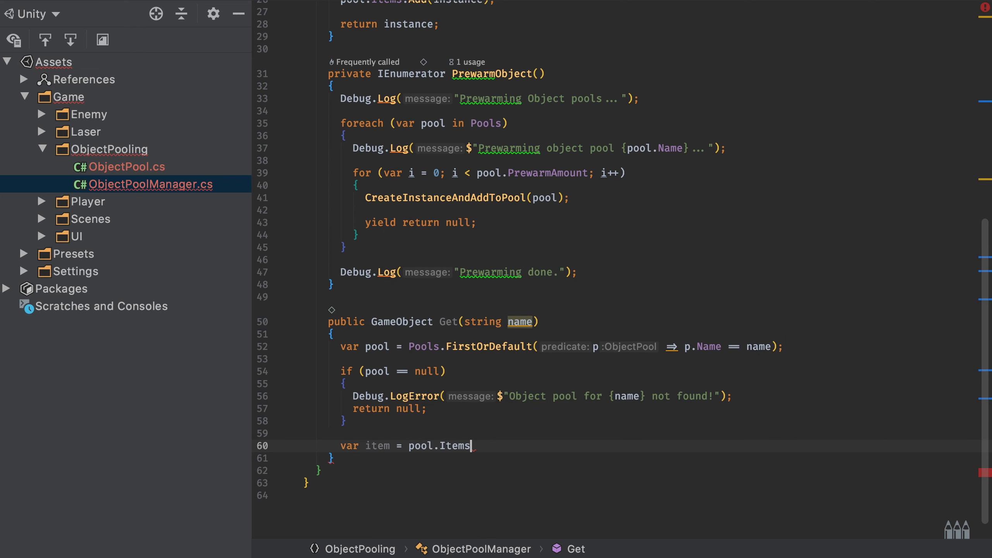
pyautogui.write('.First')
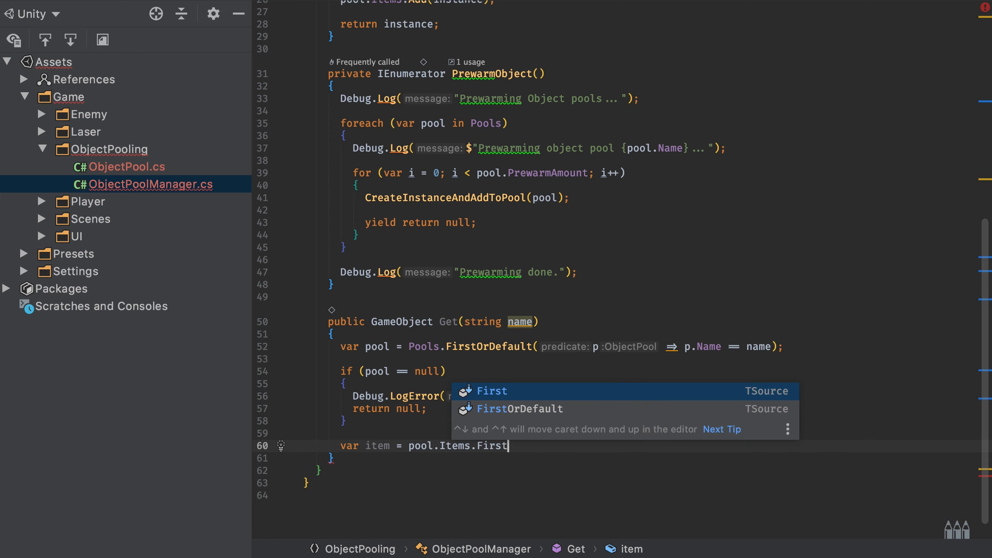
pyautogui.press('Down')
pyautogui.press('Return')
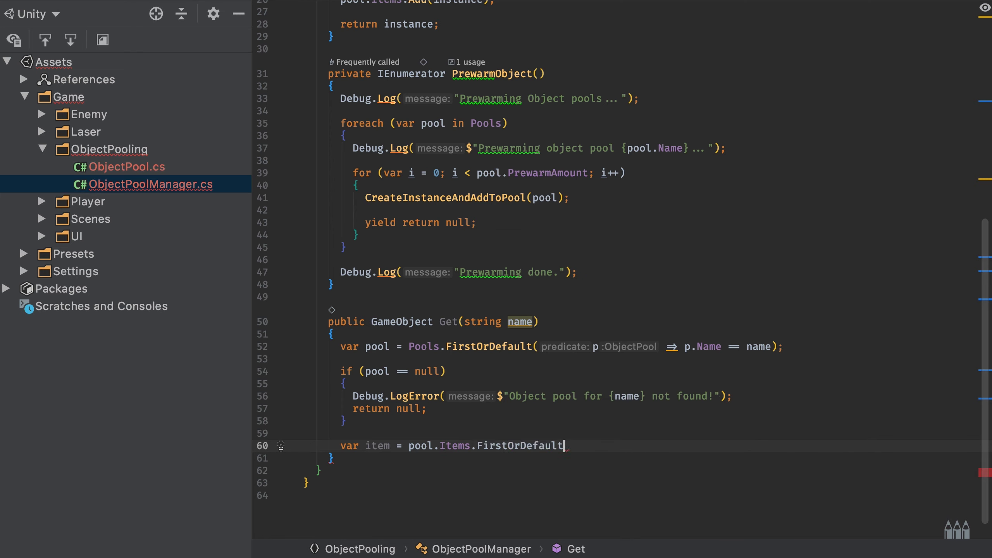
pyautogui.write('(i => !i')
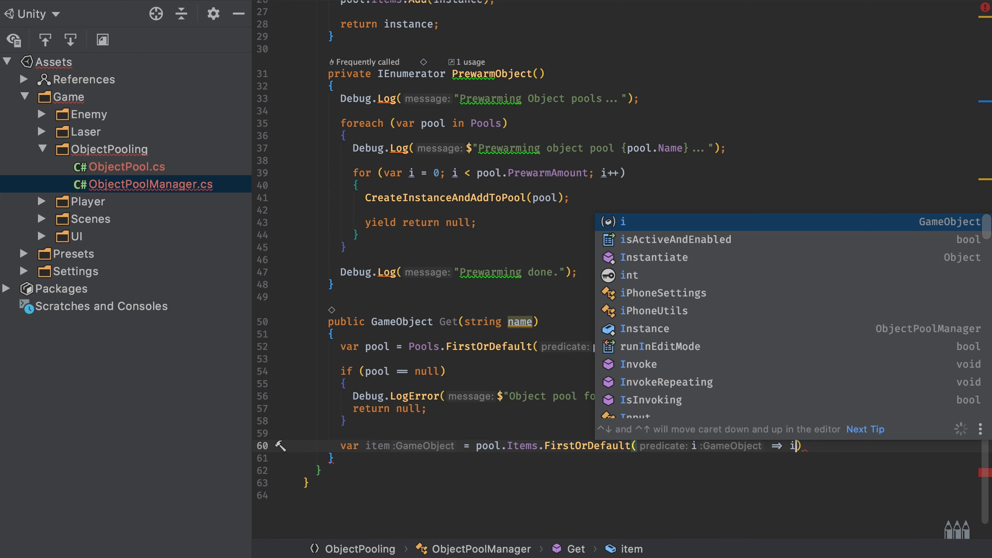
pyautogui.write('.ac')
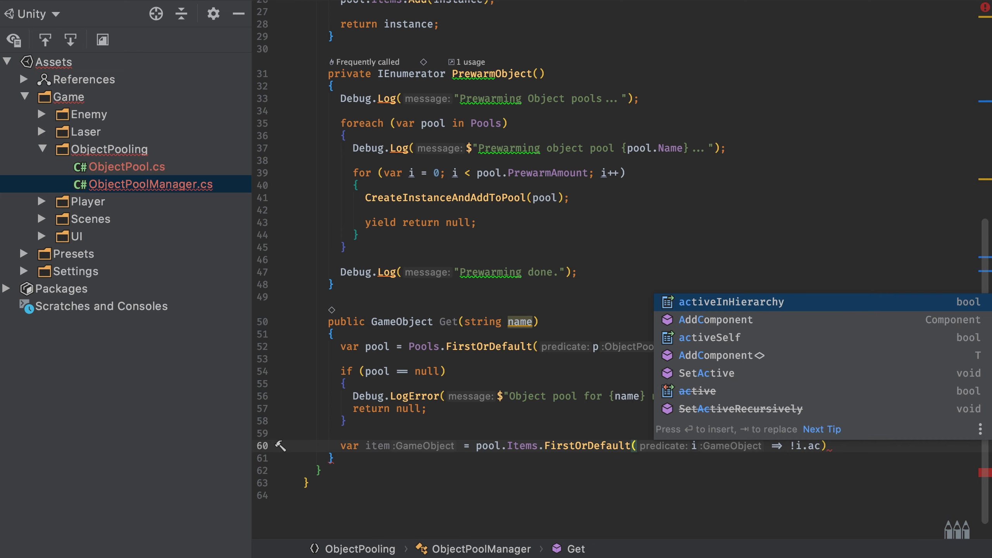
pyautogui.press('Return')
pyautogui.write(';')
pyautogui.scroll(-1, 493, 429)
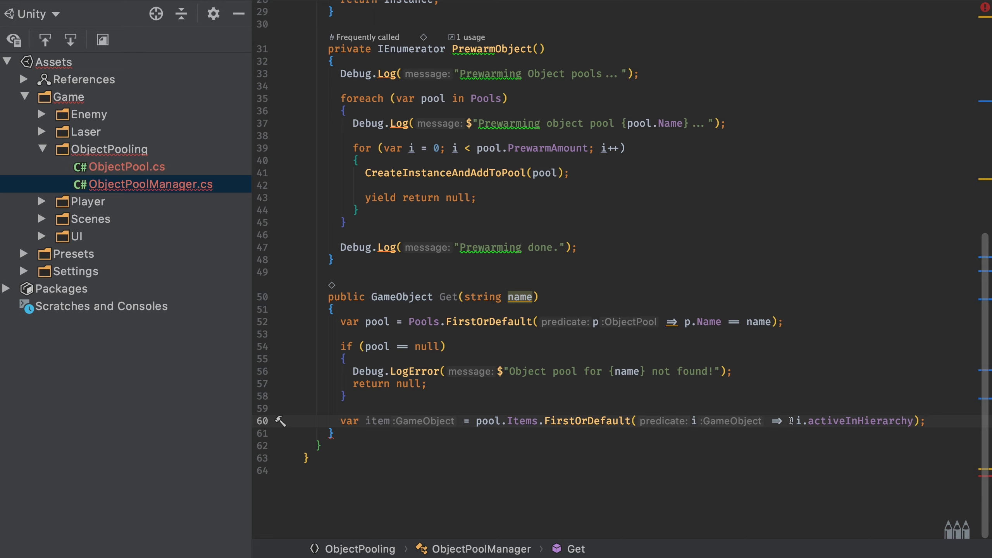
pyautogui.moveTo(790, 421); pyautogui.dragTo(912, 422)
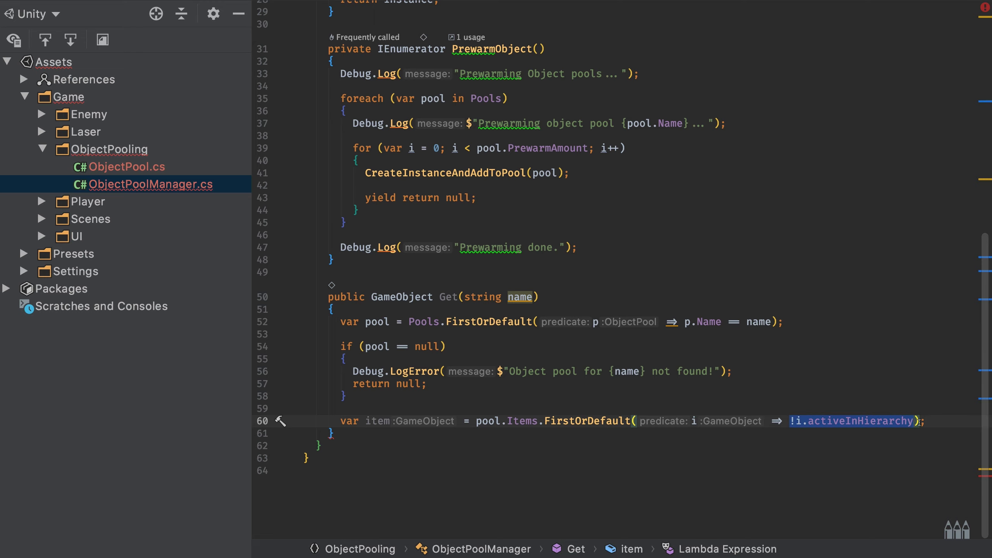
pyautogui.press('End')
# Return the item when one is found with if (item) { return item; }.
pyautogui.press('Return')
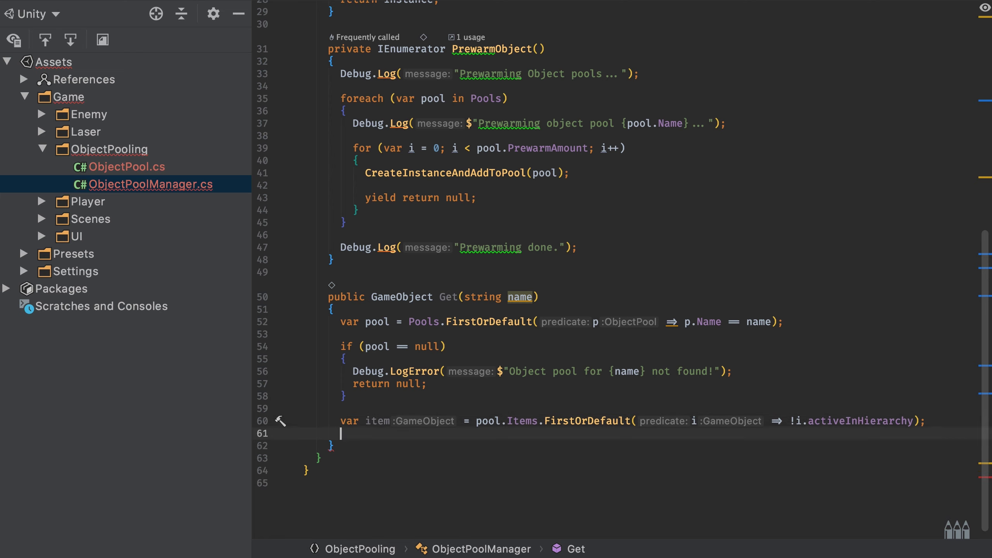
pyautogui.press('Return')
pyautogui.write('if (ite')
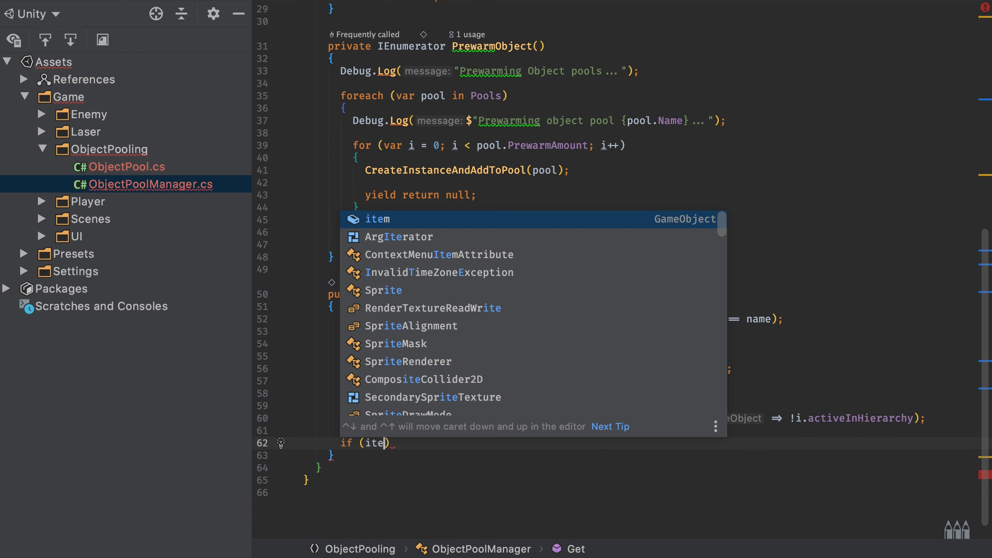
pyautogui.press('Return')
pyautogui.write(') {')
pyautogui.press('Return')
pyautogui.write('return ite')
pyautogui.press('Return')
pyautogui.write(';')
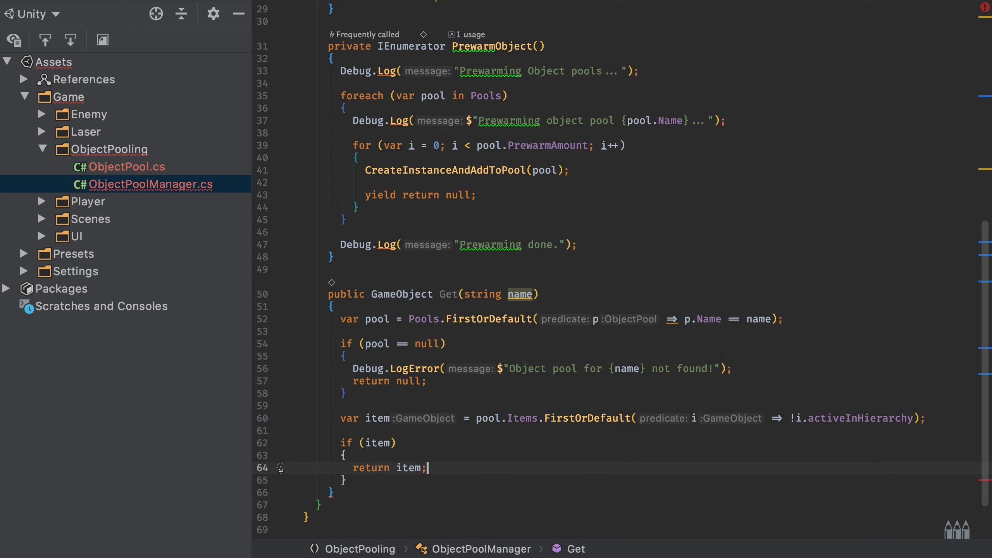
pyautogui.press('Down')
pyautogui.press('Return')
pyautogui.press('Return')
# Return null when the pool cannot expand: if (!pool.CanExpand).
pyautogui.scroll(-3, 836, 370)
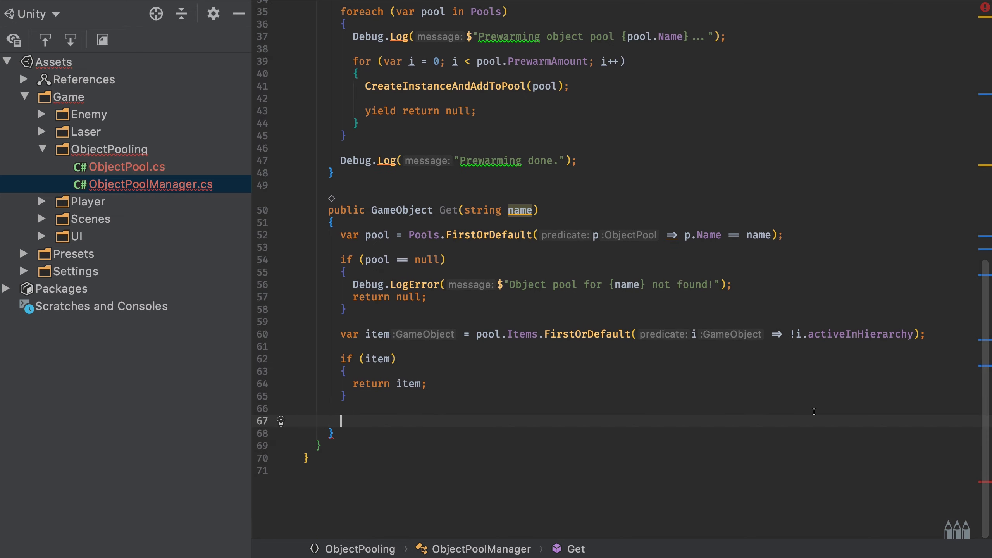
pyautogui.write('if (!')
pyautogui.write('pool.Can')
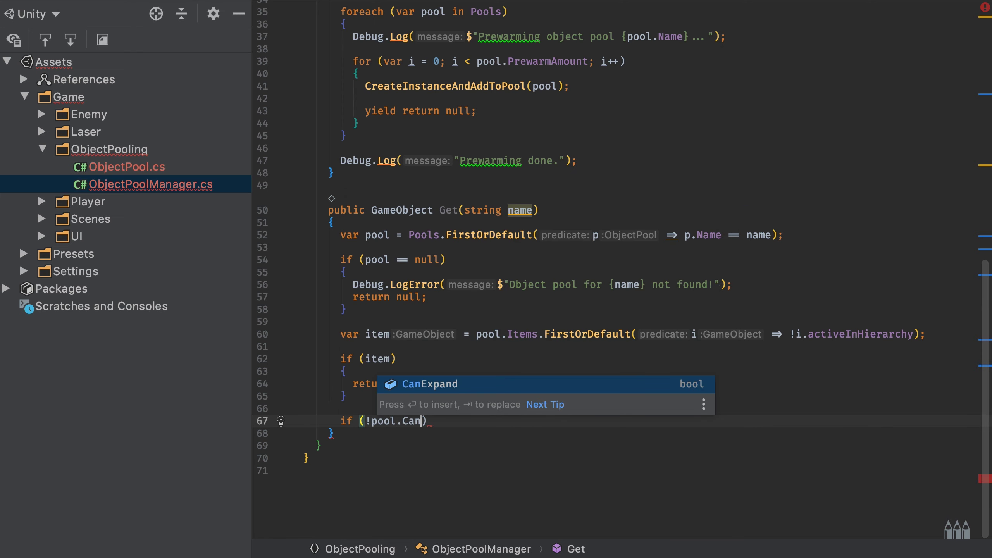
pyautogui.press('Return')
pyautogui.write(') {')
pyautogui.press('Return')
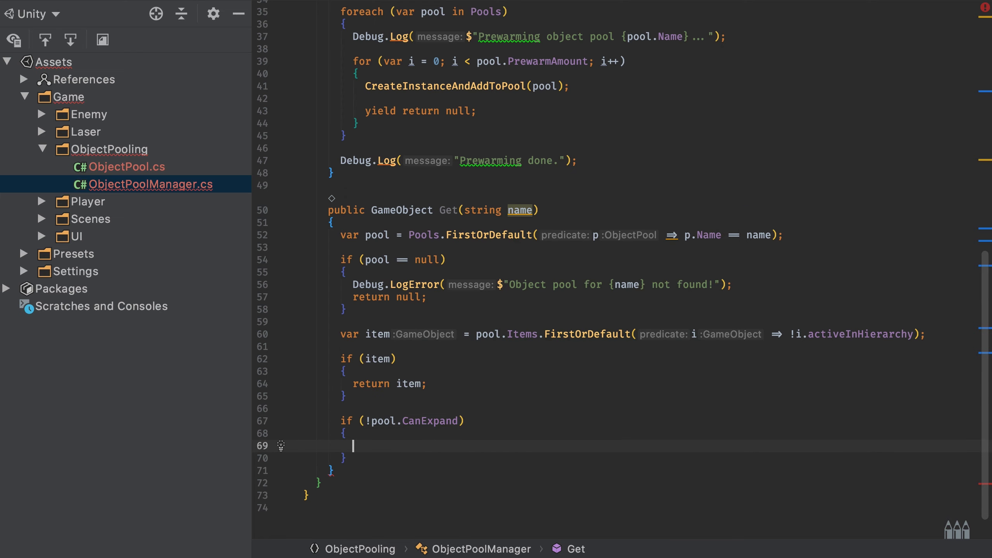
pyautogui.write('return null;')
pyautogui.press('Down')
pyautogui.press('Return')
pyautogui.press('Return')
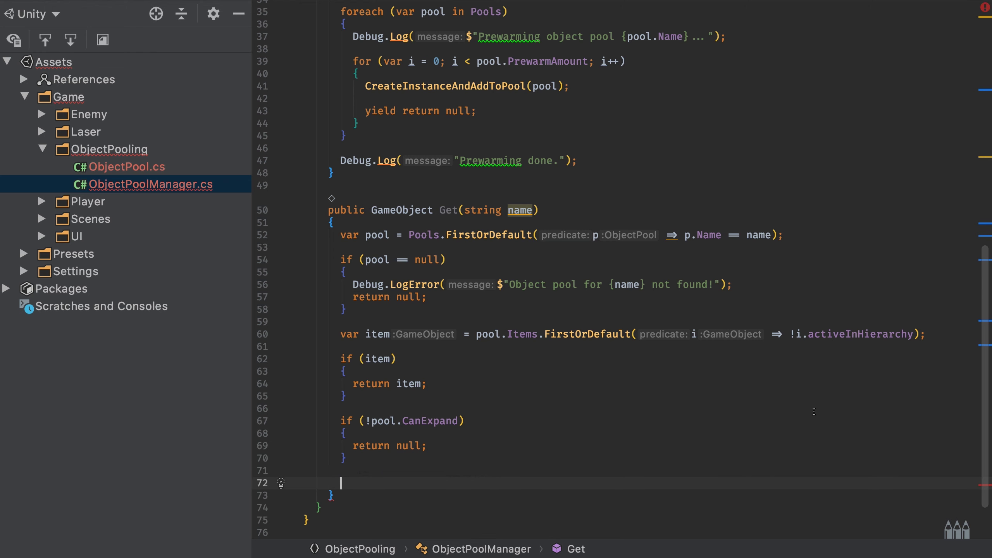
pyautogui.scroll(-2, 726, 422)
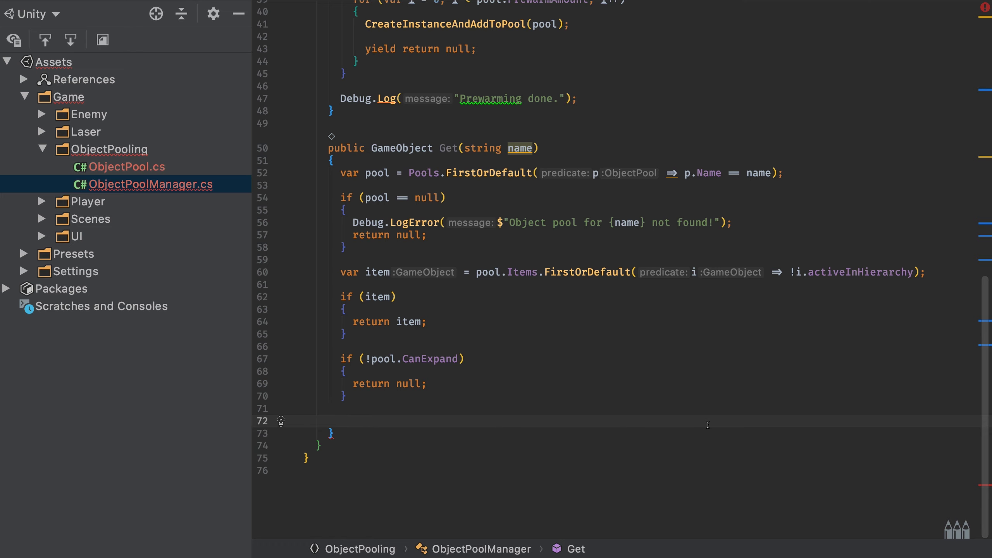
# End Get with return CreateInstanceAndAddToPool(pool);.
pyautogui.write('return Create')
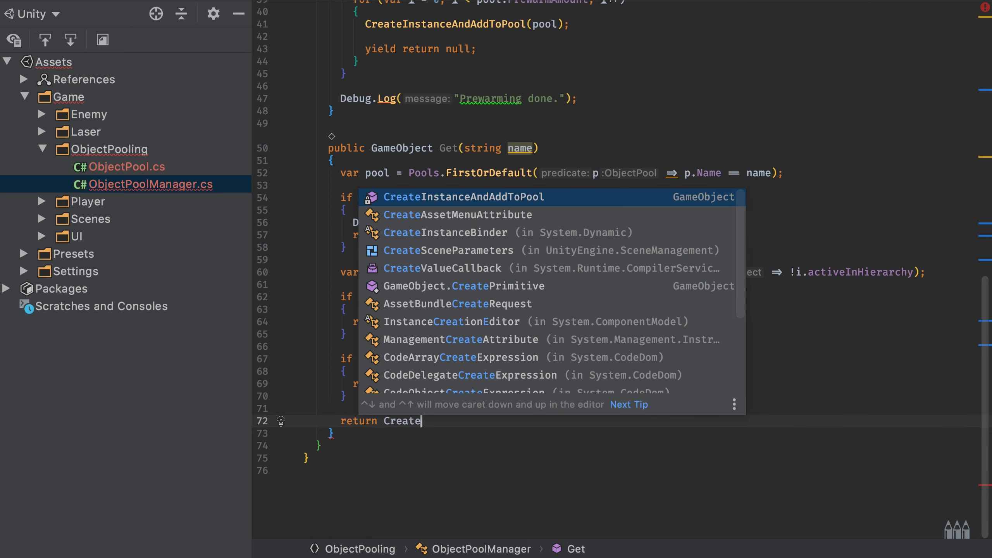
pyautogui.press('Return')
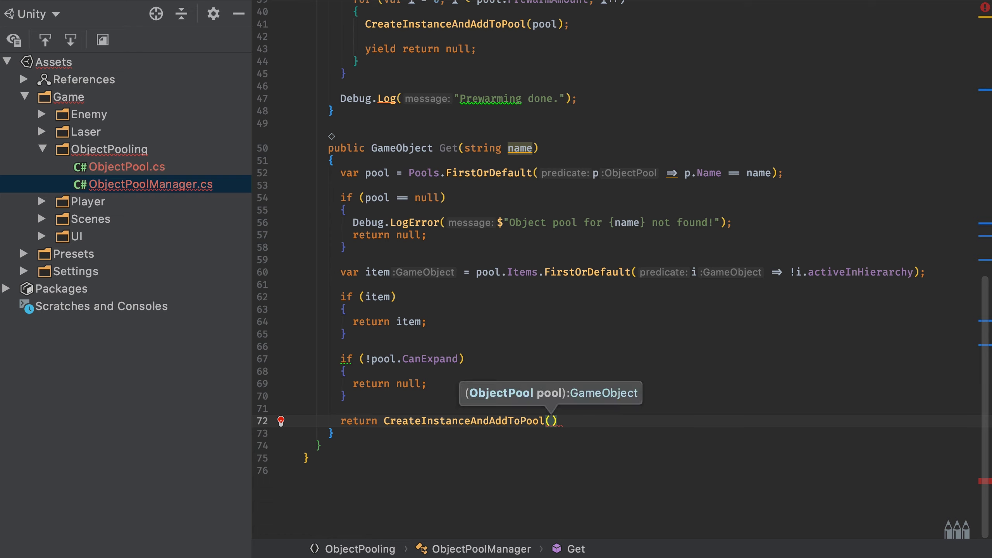
pyautogui.write('pool);')
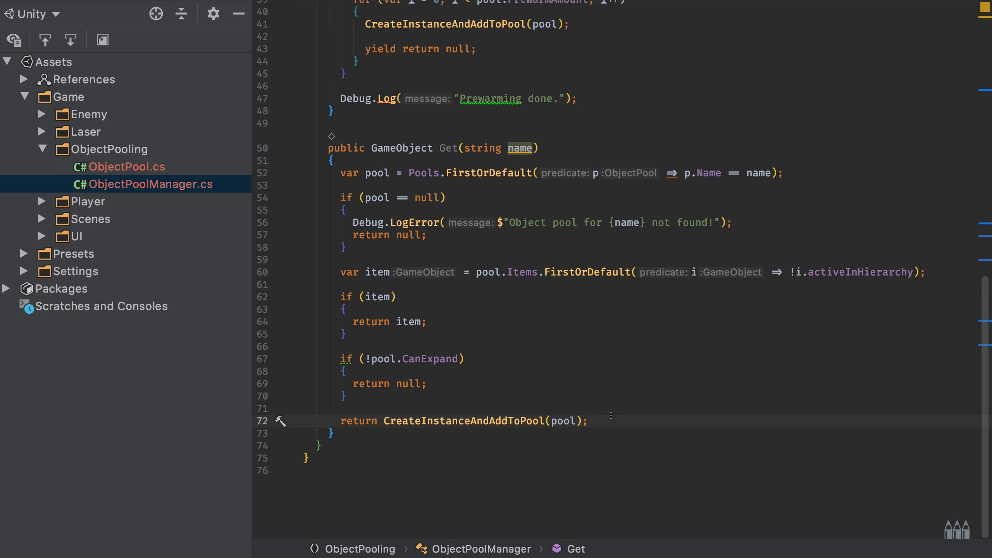
# Highlight the CanExpand check, then expand the Enemy folder in the Explorer.
pyautogui.moveTo(415, 360); pyautogui.dragTo(406, 358)
pyautogui.moveTo(453, 358); pyautogui.dragTo(459, 358)
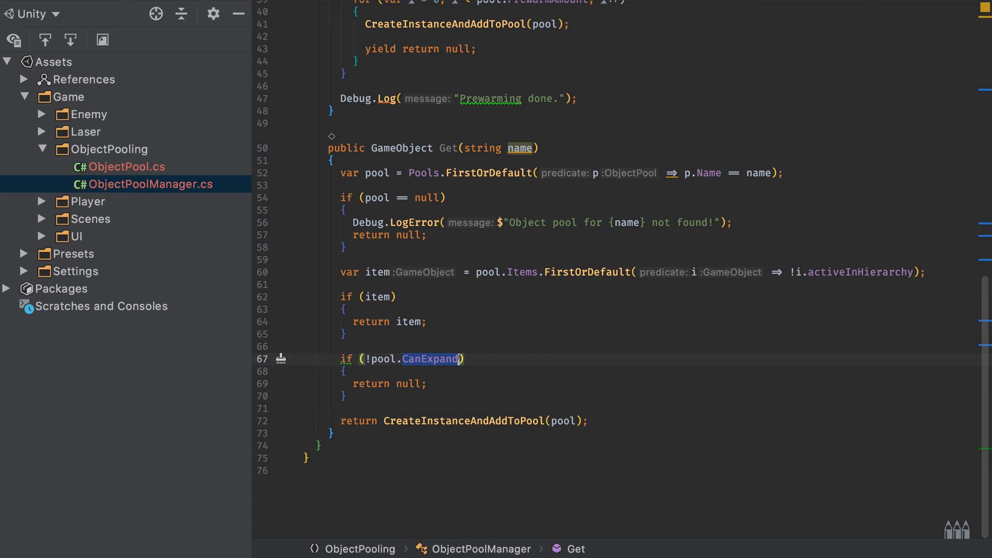
pyautogui.click(628, 425)
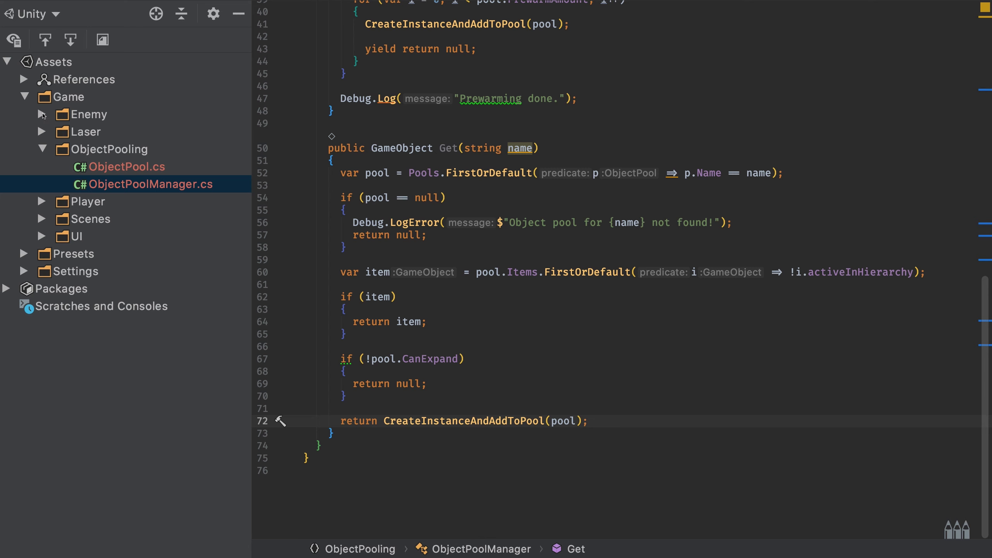
pyautogui.click(43, 114)
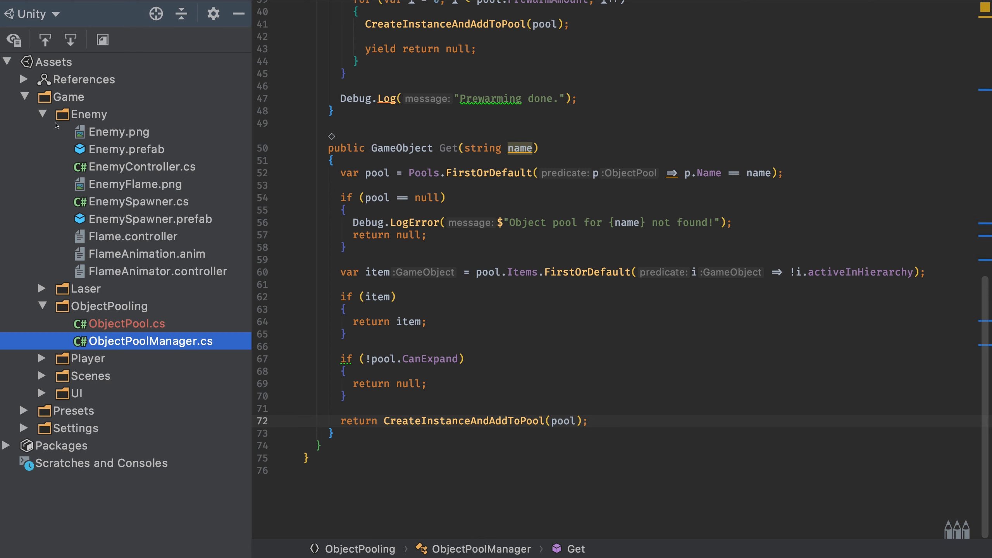
# Open EnemySpawner.cs and insert blank lines above the Instantiate call in SpawnEnemy.
pyautogui.doubleClick(162, 203)
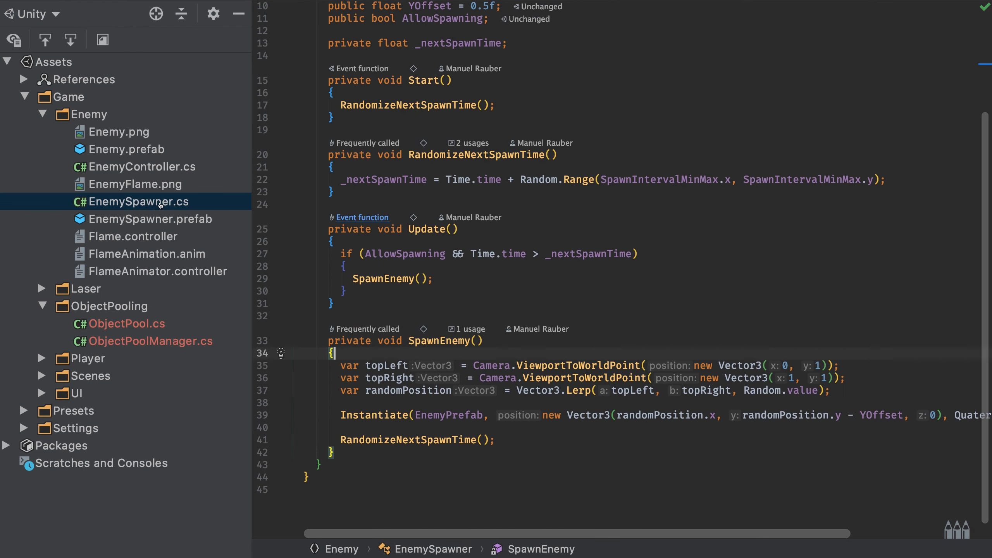
pyautogui.scroll(-1, 507, 336)
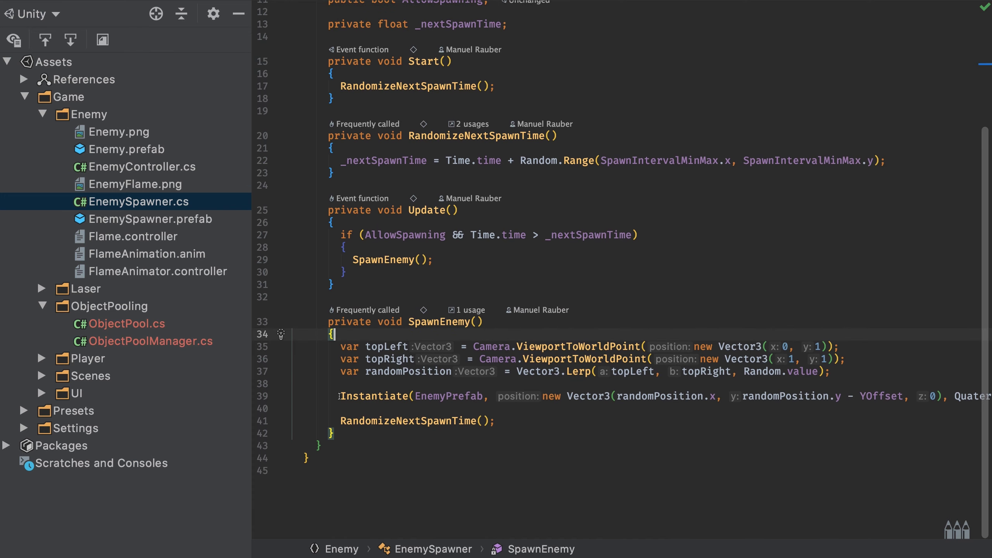
pyautogui.moveTo(339, 396); pyautogui.dragTo(442, 396)
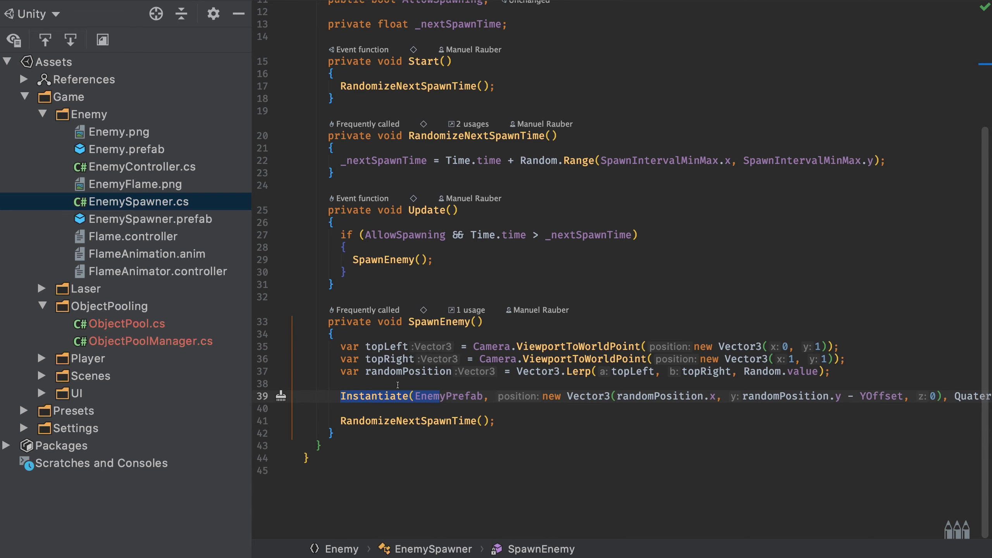
pyautogui.click(398, 385)
pyautogui.press('Return')
pyautogui.press('Return')
pyautogui.press('Return')
pyautogui.press('Return')
pyautogui.press('Return')
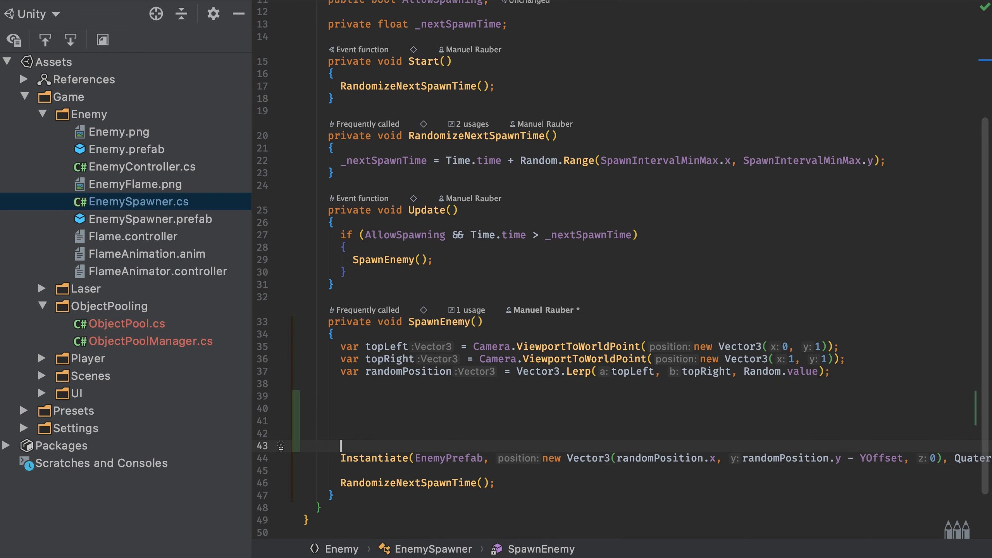
pyautogui.scroll(-2, 617, 274)
pyautogui.press('Up')
pyautogui.press('Up')
pyautogui.press('Up')
pyautogui.press('Up')
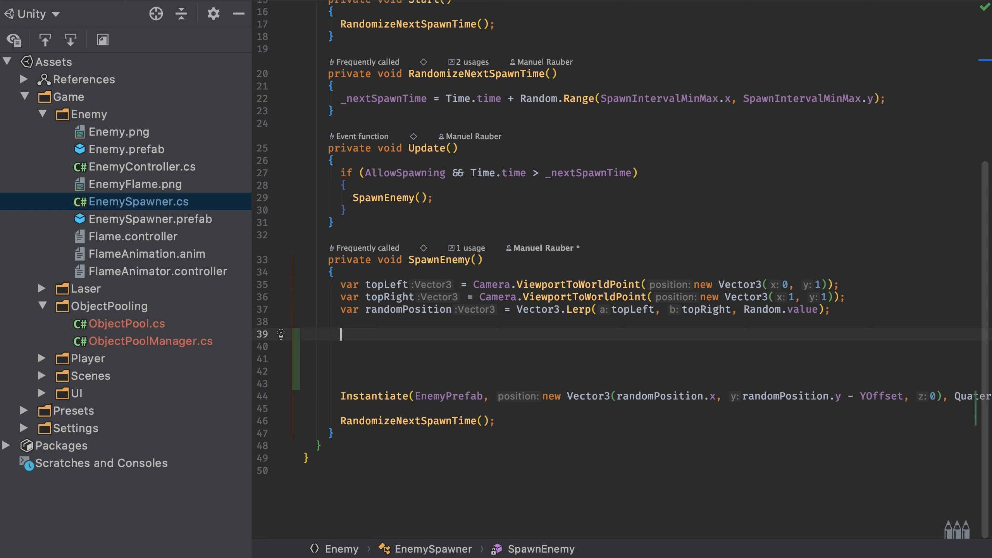
# Declare var enemy = ObjectPoolManager.Instance.Get("Enemy"); above the Instantiate call.
pyautogui.write('var ')
pyautogui.write('enemy = Obj')
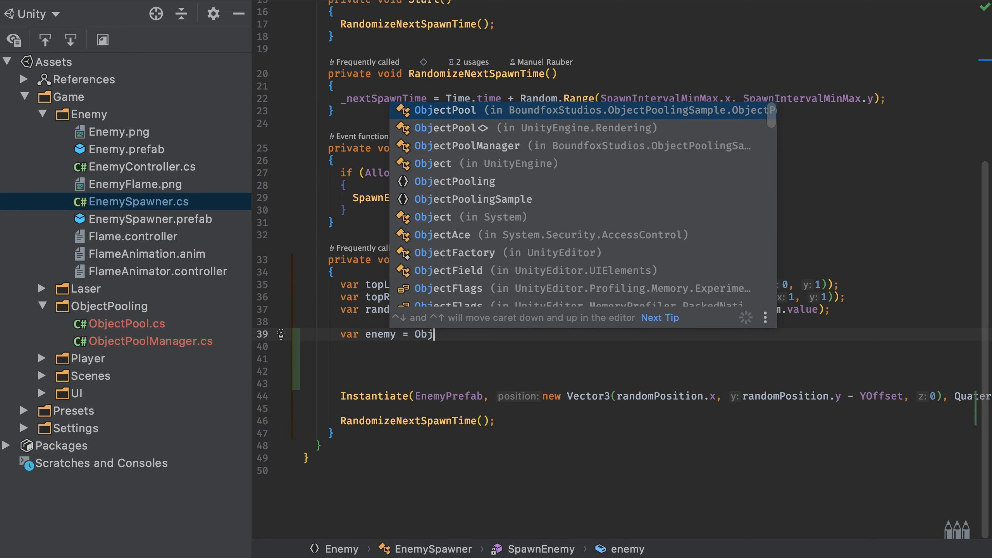
pyautogui.write('ectPo')
pyautogui.press('Down')
pyautogui.press('Down')
pyautogui.press('Return')
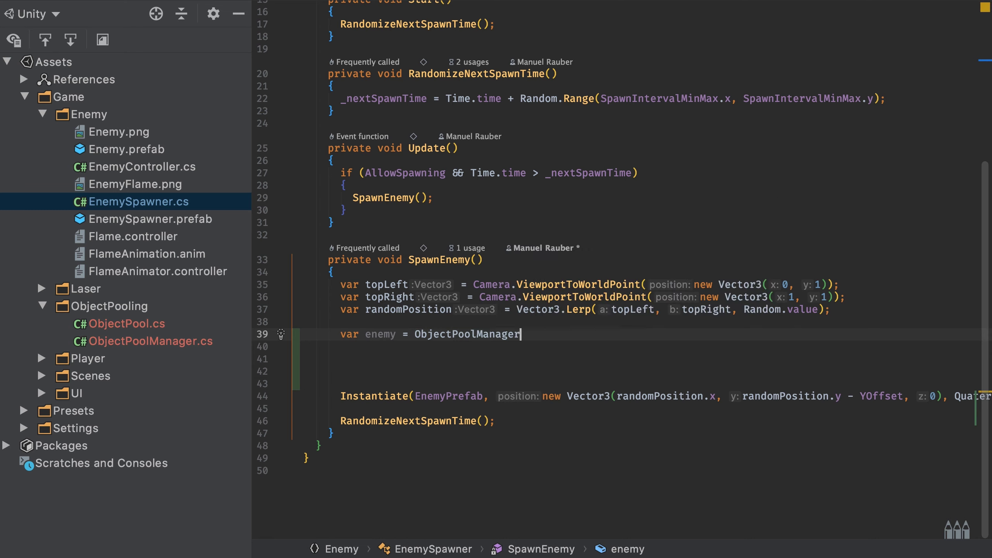
pyautogui.write('.In')
pyautogui.press('Down')
pyautogui.press('Return')
pyautogui.write('.')
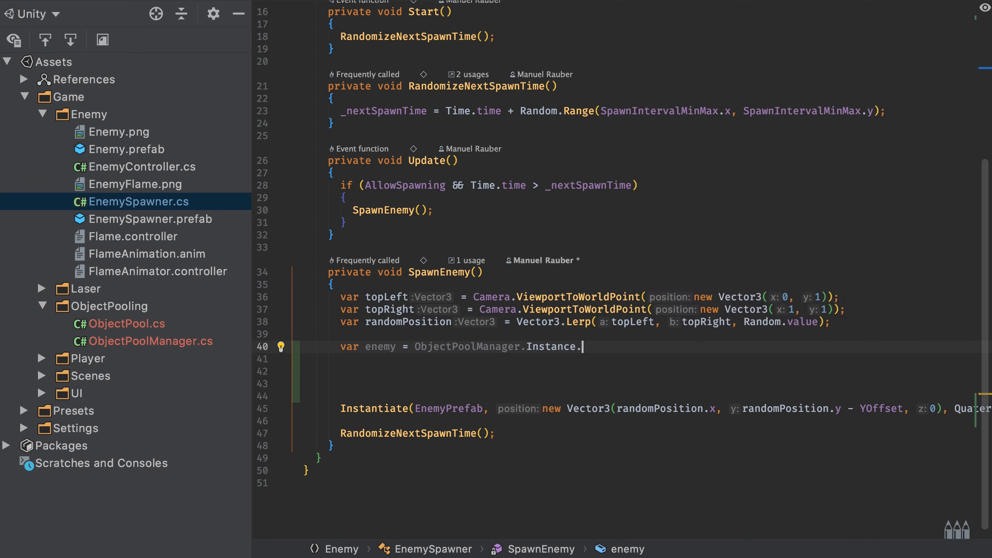
pyautogui.write('Get')
pyautogui.press('Return')
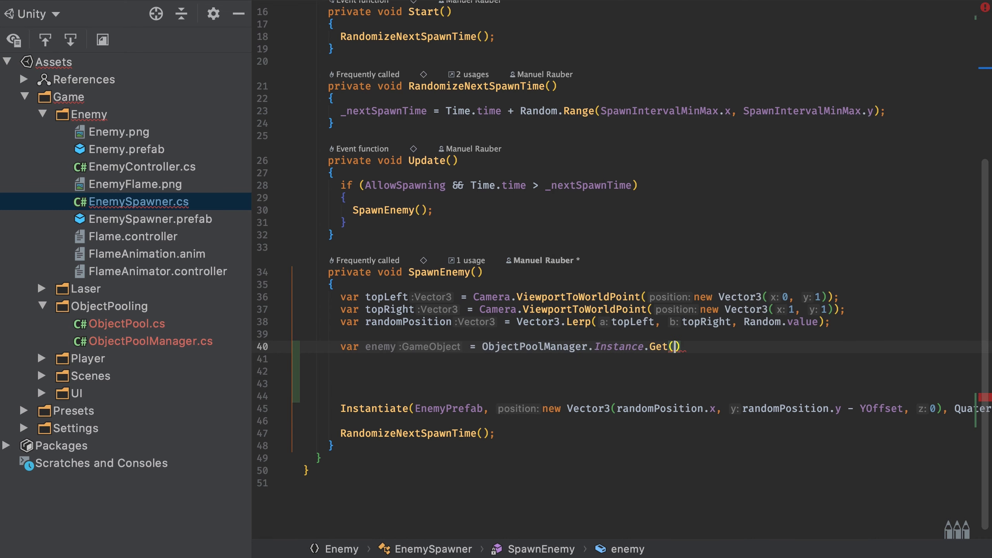
pyautogui.write('"')
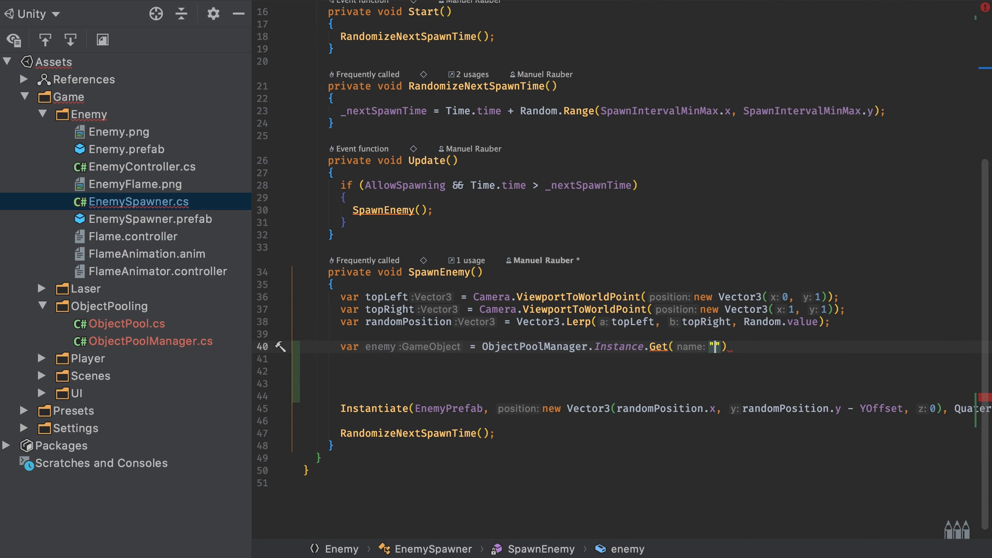
pyautogui.write('Enemy");')
# Add an if (!enemy) guard that returns early when no enemy is available.
pyautogui.press('Return')
pyautogui.press('Return')
pyautogui.write('if ')
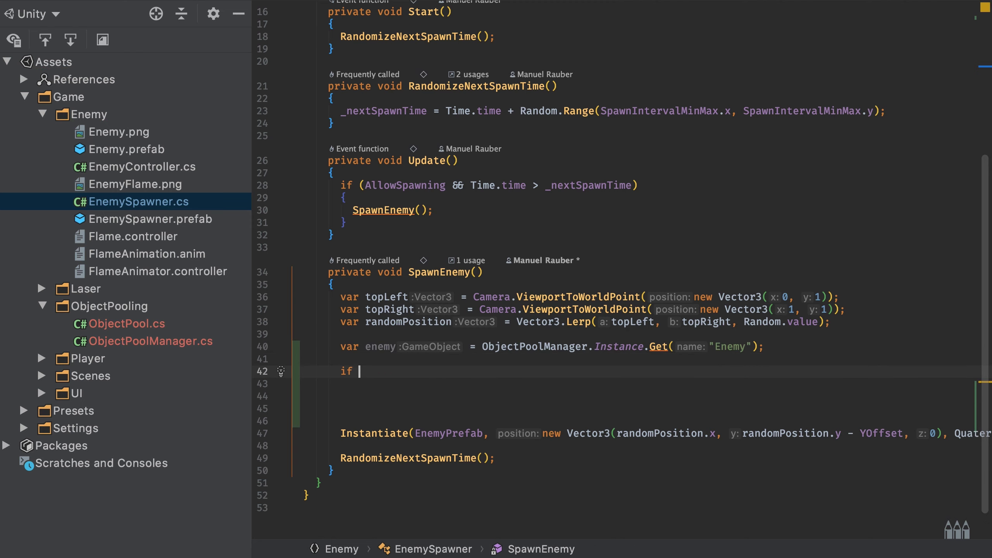
pyautogui.write('(!en')
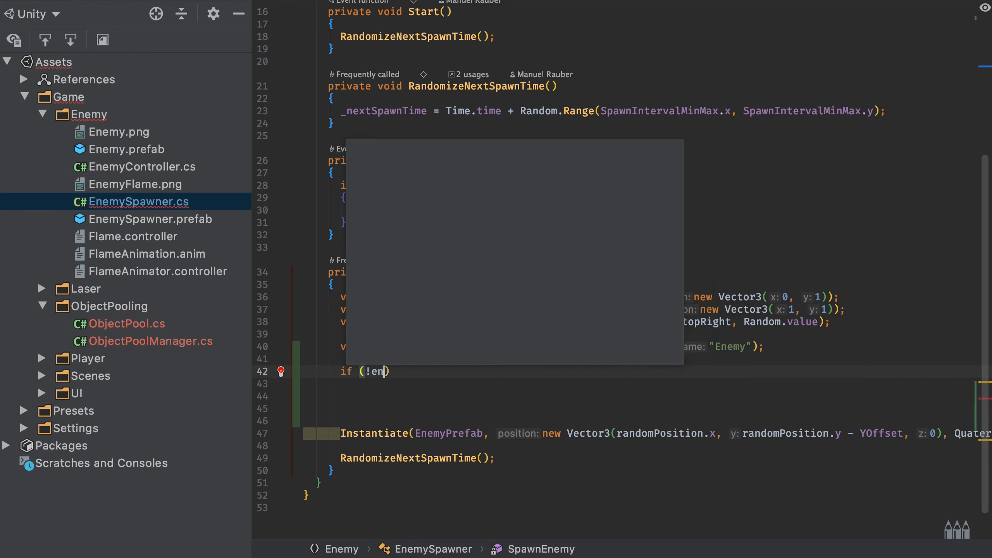
pyautogui.write('emy)')
pyautogui.press('Return')
pyautogui.write('{')
pyautogui.press('Return')
pyautogui.write('return')
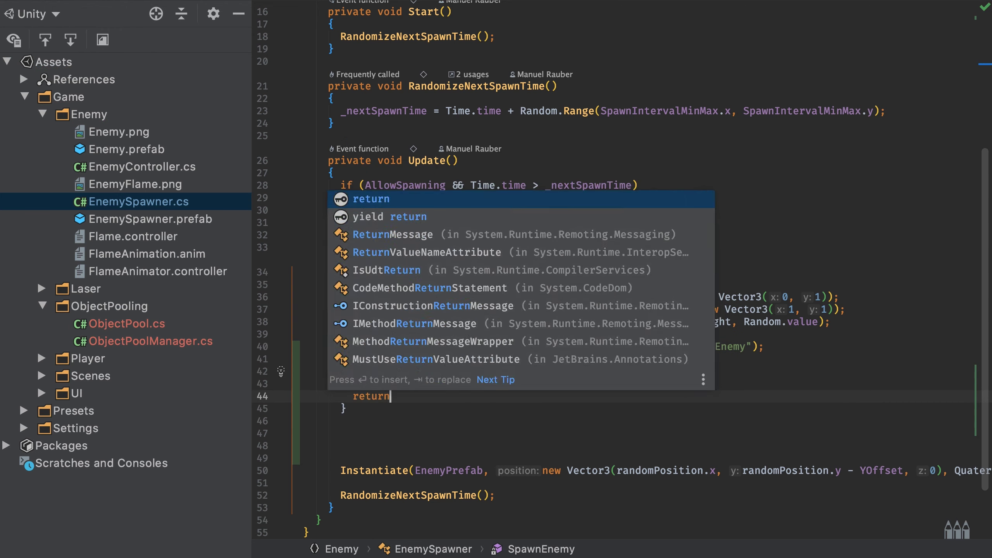
pyautogui.write(' nul')
pyautogui.press('BackSpace')
pyautogui.press('BackSpace')
pyautogui.press('BackSpace')
pyautogui.press('BackSpace')
pyautogui.write(';')
pyautogui.press('Down')
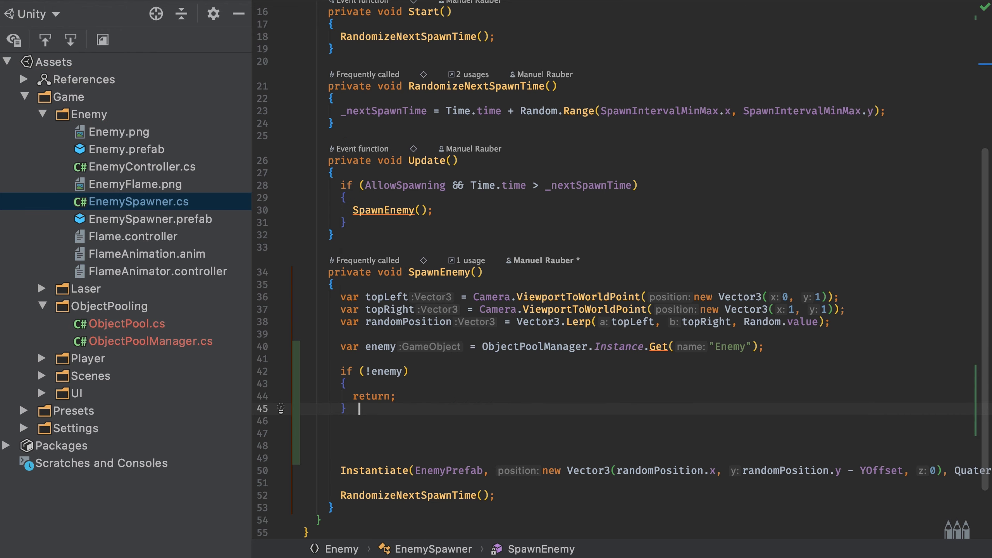
pyautogui.press('Return')
pyautogui.press('Return')
pyautogui.scroll(-3, 617, 273)
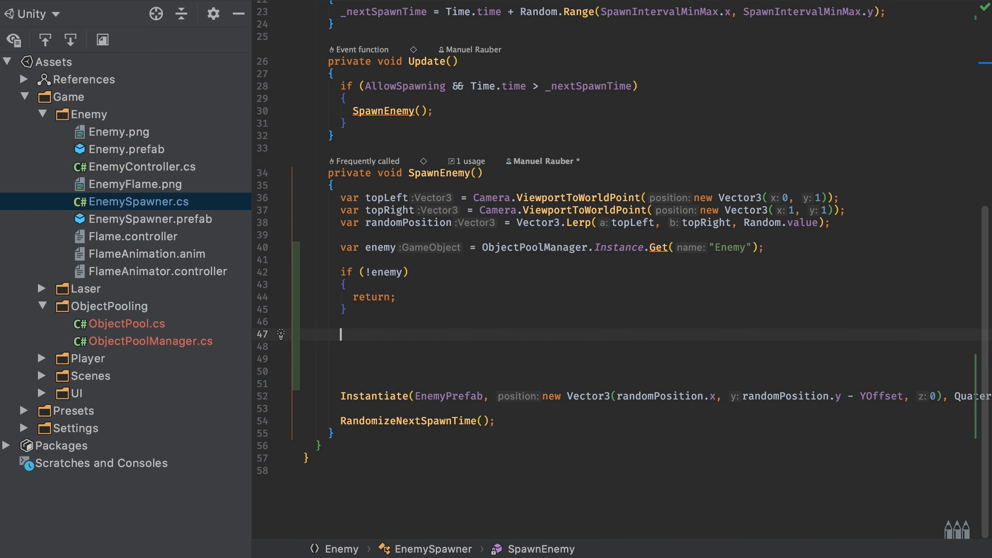
# Set enemy.transform.position to the random Vector3 spawn position taken from the Instantiate call.
pyautogui.write('en')
pyautogui.press('Return')
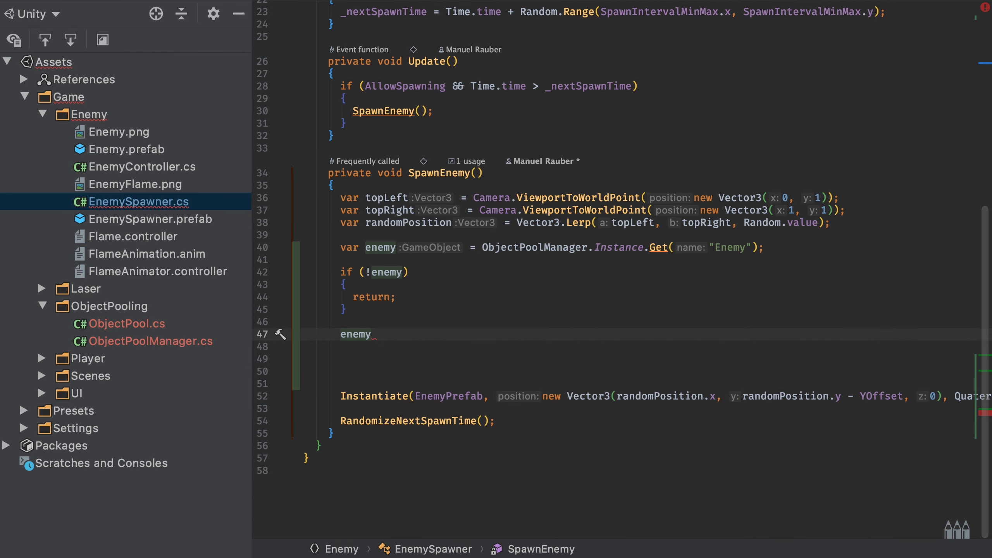
pyautogui.hscroll(5, 532, 397)
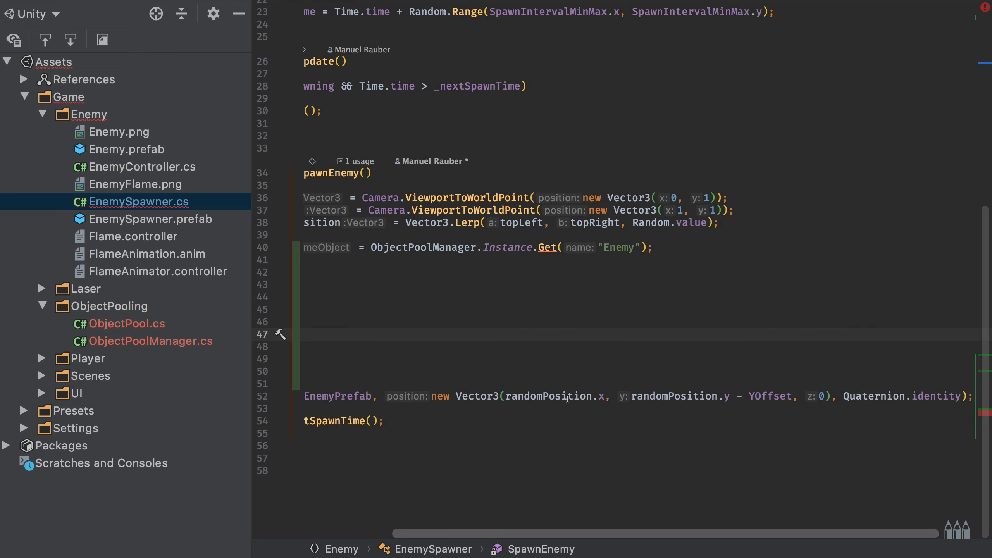
pyautogui.hscroll(-5, 816, 388)
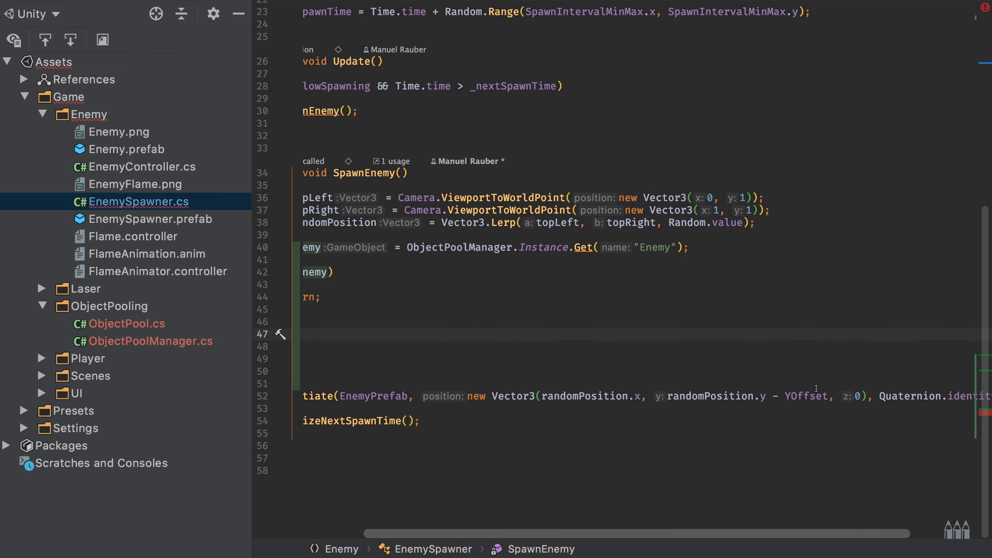
pyautogui.hscroll(2, 762, 391)
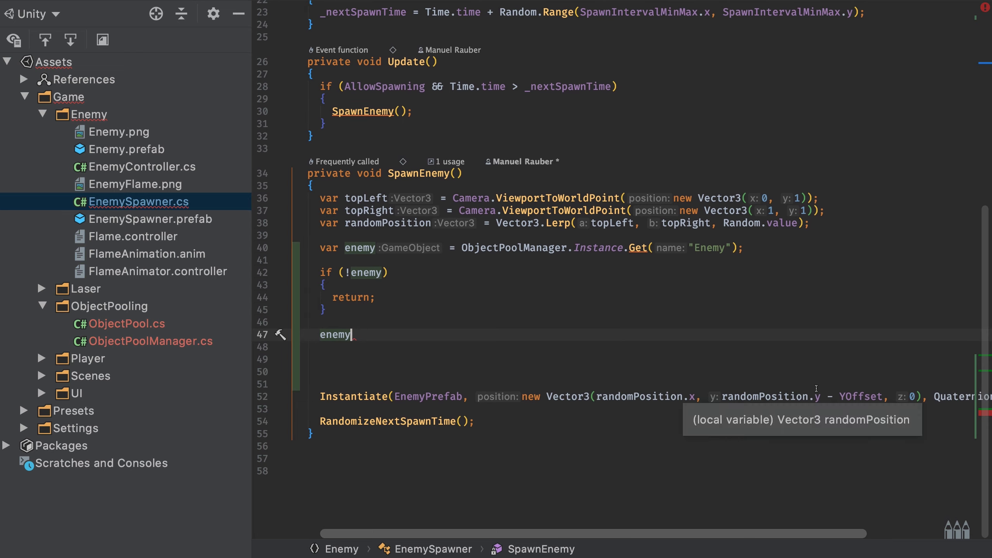
pyautogui.click(524, 396)
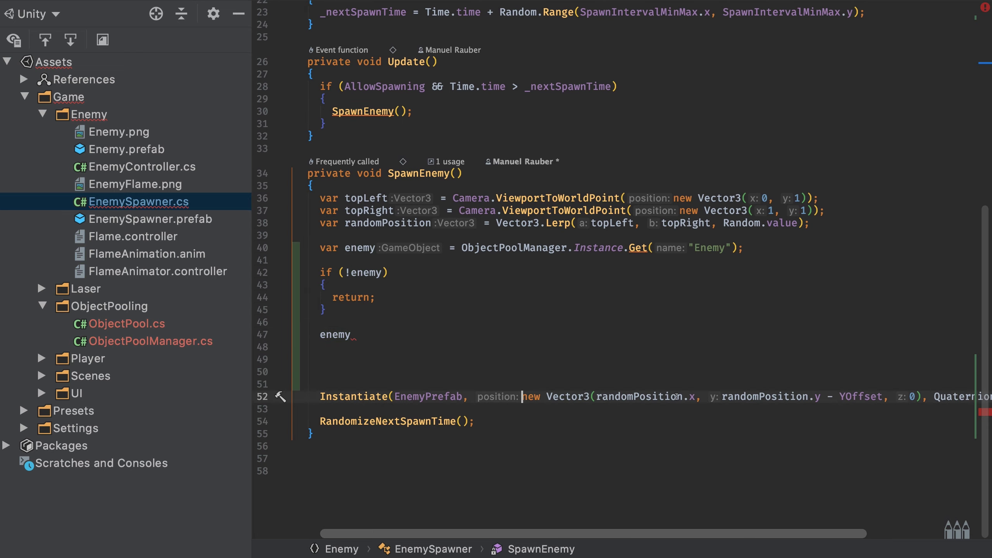
pyautogui.keyDown('shift'); pyautogui.click(920, 397); pyautogui.keyUp('shift')
pyautogui.click(386, 332)
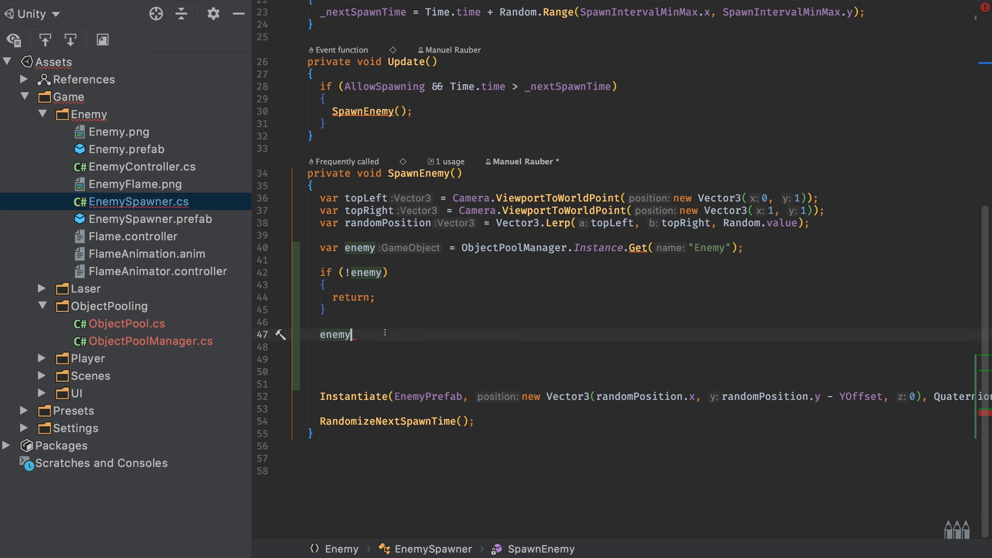
pyautogui.write('.t')
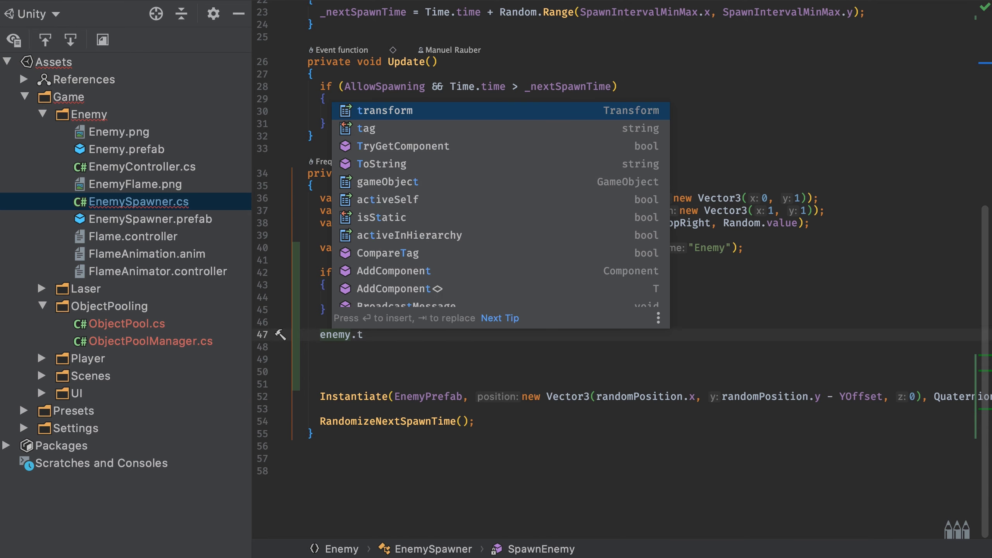
pyautogui.press('Return')
pyautogui.write('.po')
pyautogui.press('Return')
pyautogui.write('=')
pyautogui.write('new Vector3(randomPosition.x, randomPosition.y - YOffset, 0)')
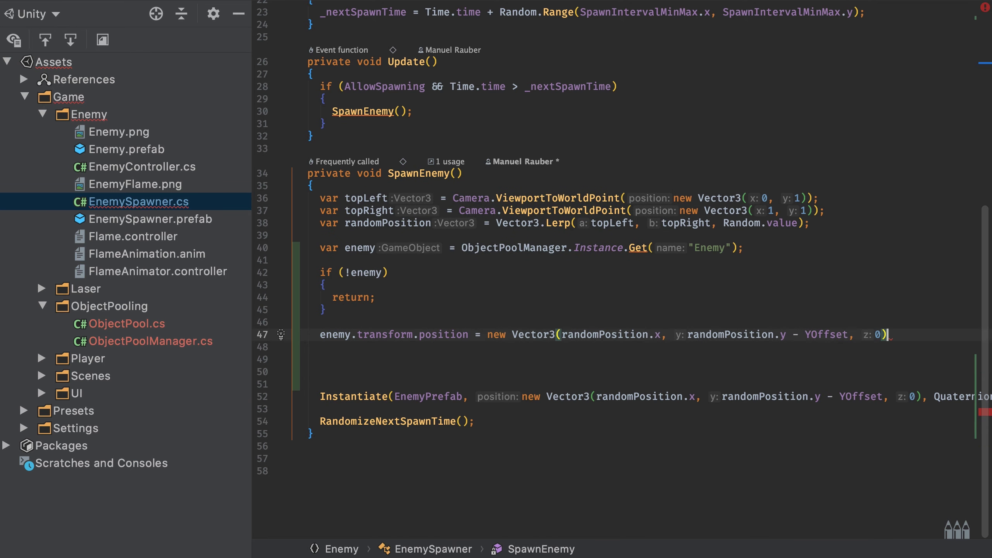
pyautogui.write(';')
# Activate the pooled enemy with enemy.SetActive(true);.
pyautogui.press('Return')
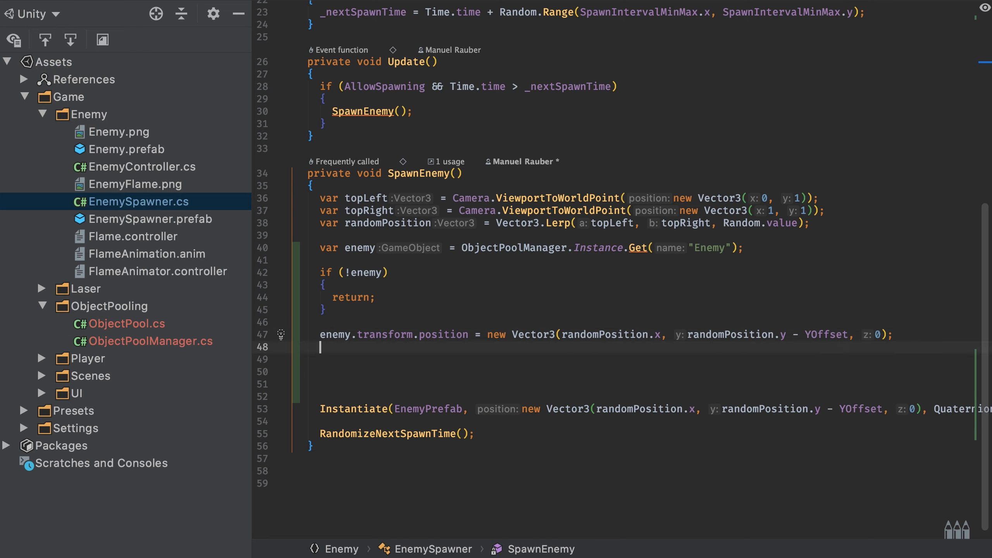
pyautogui.write('ene')
pyautogui.press('Return')
pyautogui.write('enemy.S')
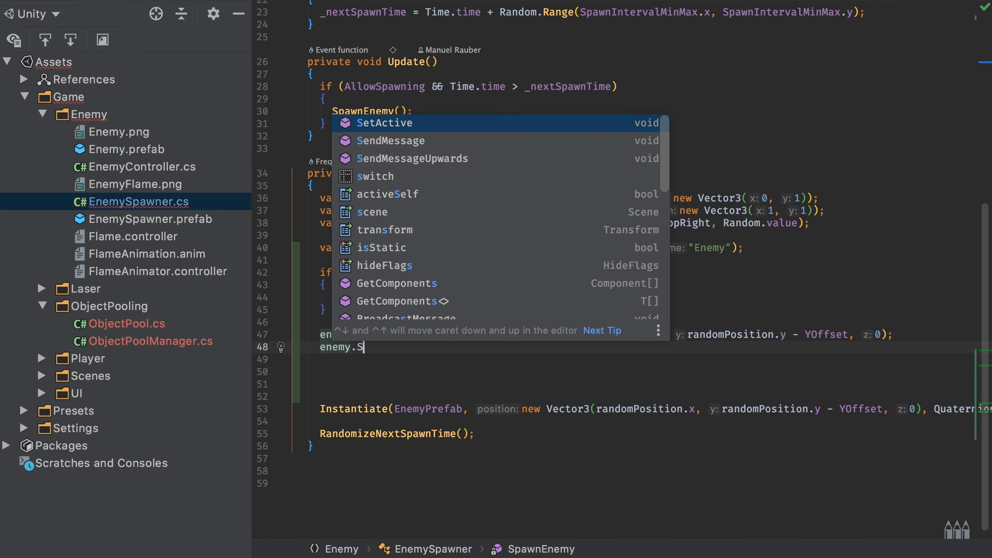
pyautogui.write('et')
pyautogui.press('Return')
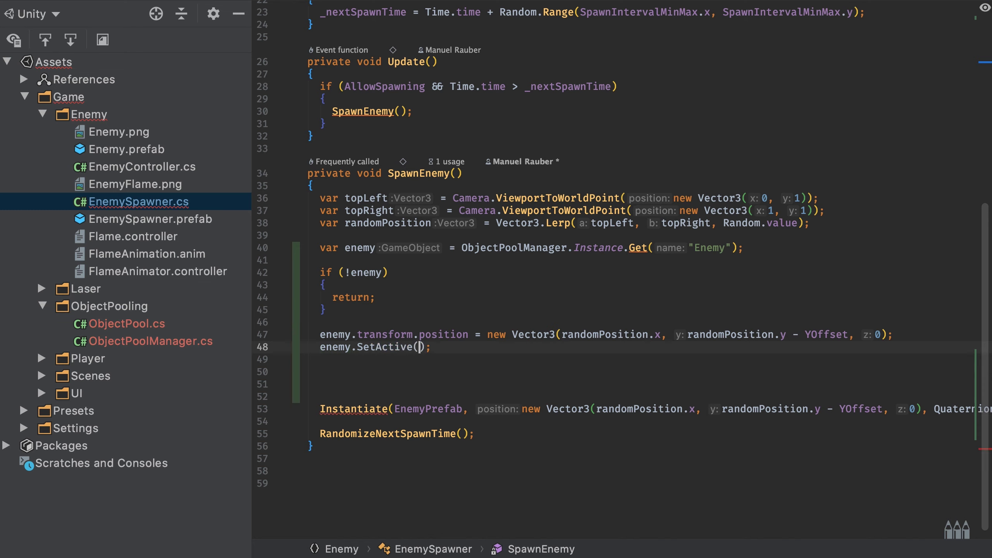
pyautogui.write('true);')
# Delete the old Instantiate call lines from SpawnEnemy.
pyautogui.click(394, 423)
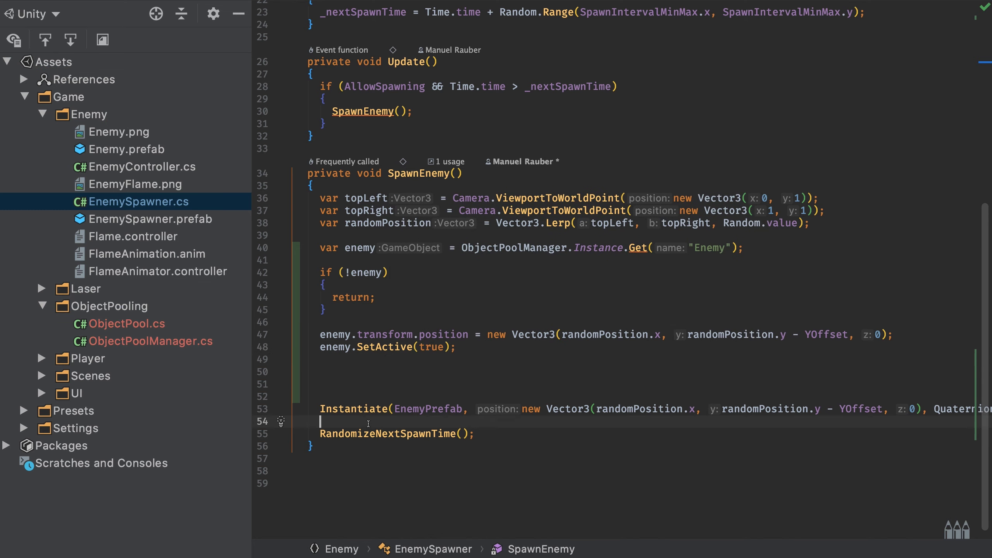
pyautogui.moveTo(394, 422); pyautogui.dragTo(296, 372)
pyautogui.press('BackSpace')
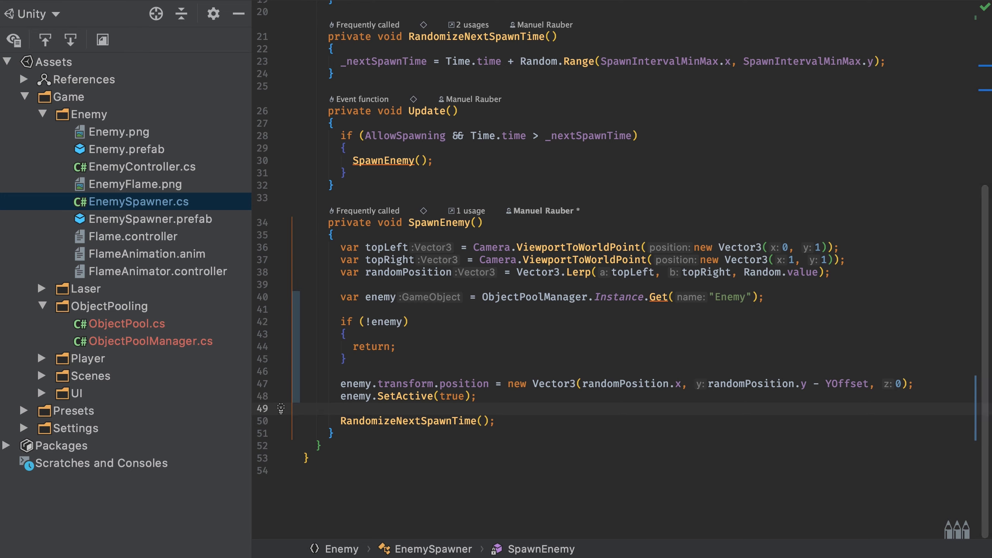
pyautogui.moveTo(340, 297); pyautogui.dragTo(514, 296)
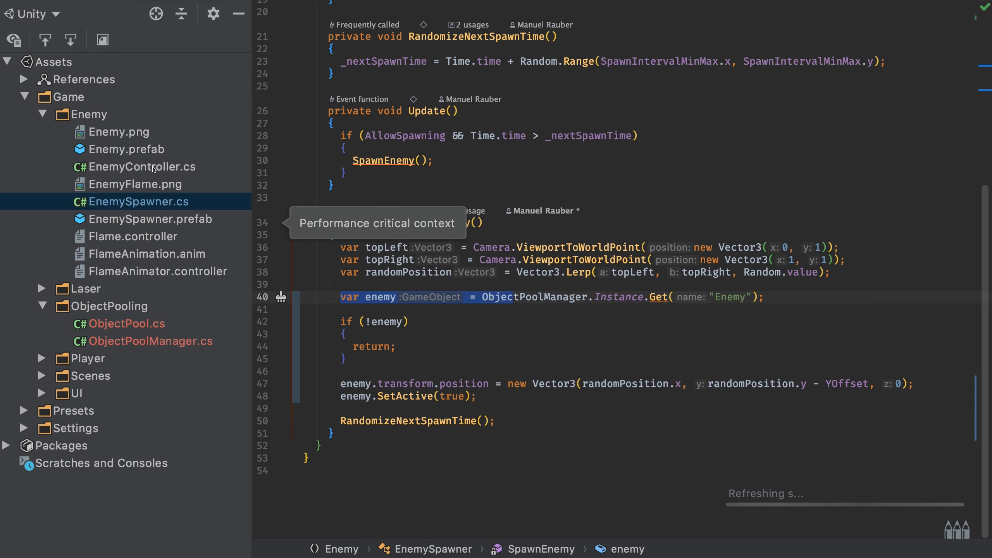
# In EnemyController.cs Update, replace Destroy(gameObject, 5f) under the ReachedBottom check with gameObject.SetActive(false).
pyautogui.doubleClick(153, 169)
pyautogui.scroll(-2, 397, 324)
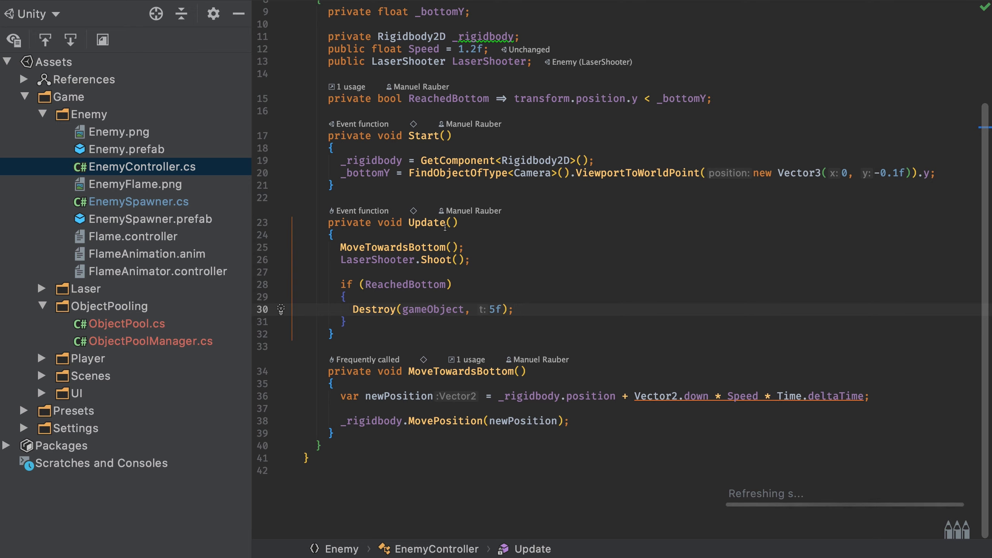
pyautogui.moveTo(335, 285); pyautogui.dragTo(469, 289)
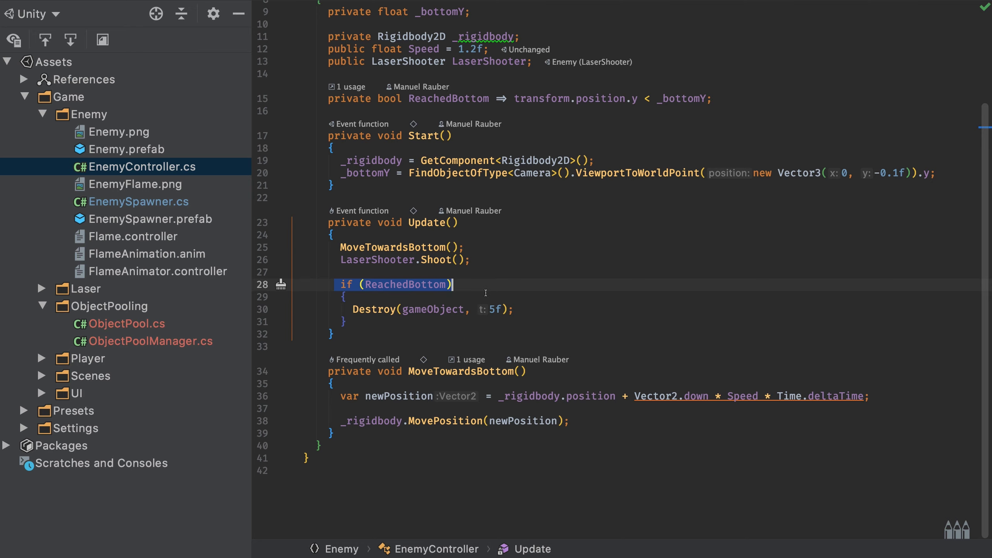
pyautogui.moveTo(345, 309); pyautogui.dragTo(439, 311)
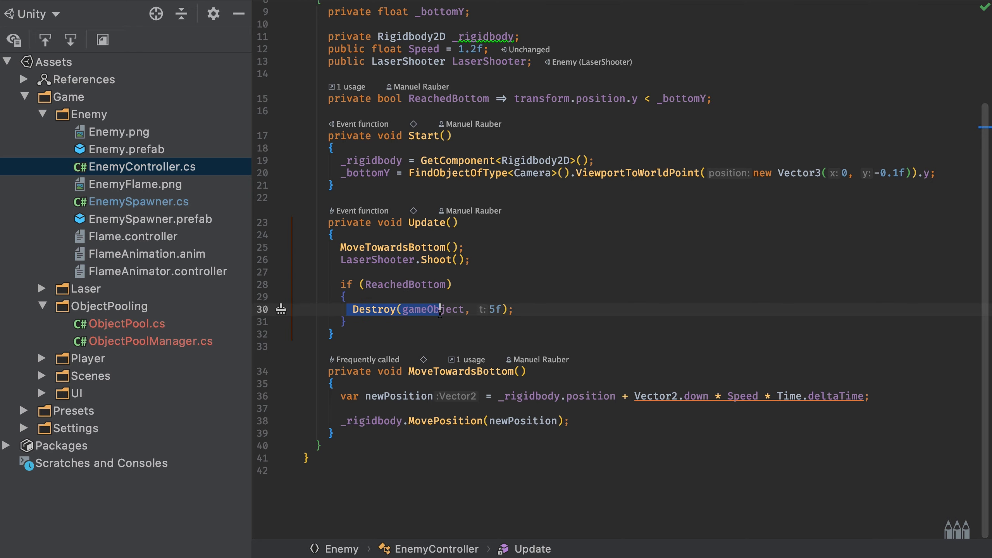
pyautogui.click(542, 310)
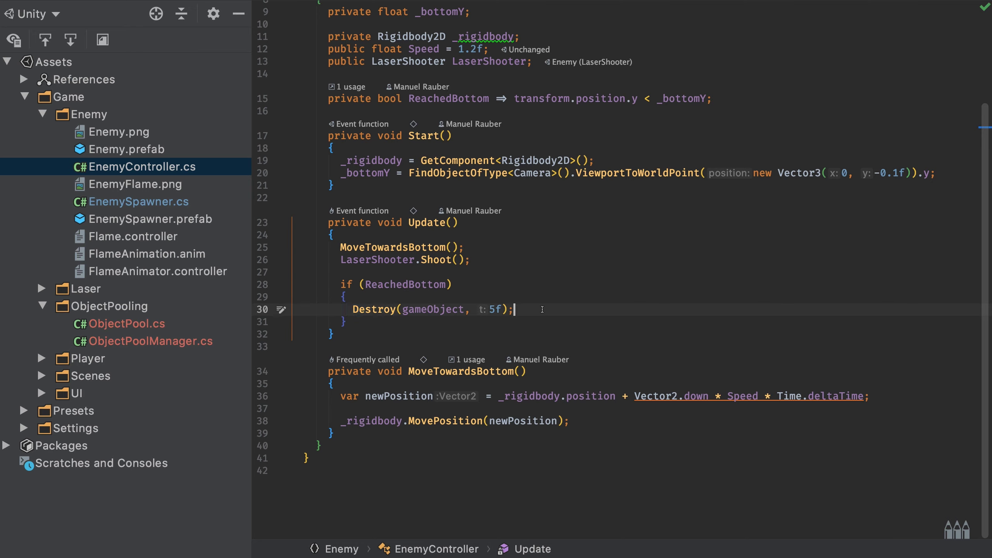
pyautogui.hotkey('shift', 'Home')
pyautogui.write('ga')
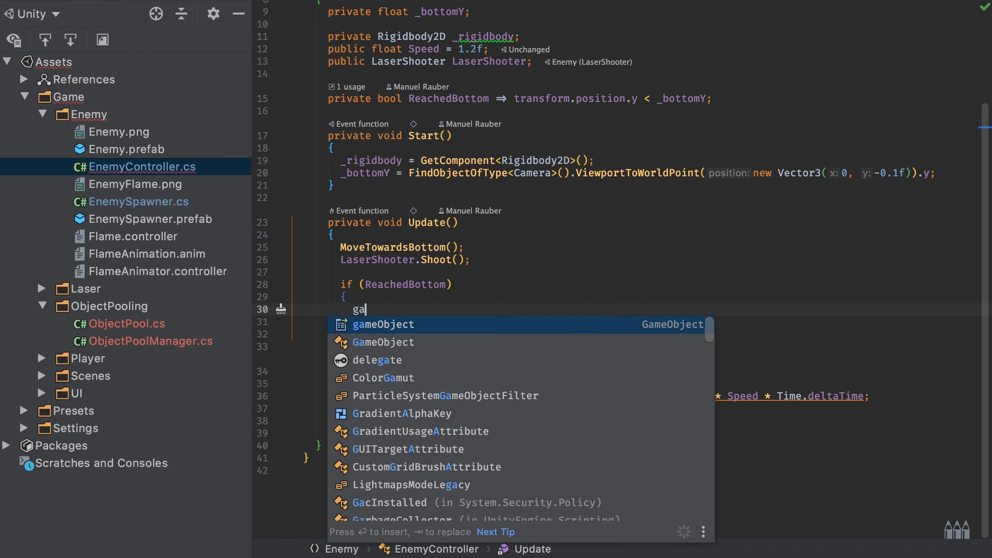
pyautogui.write('meObject.Set')
pyautogui.press('Return')
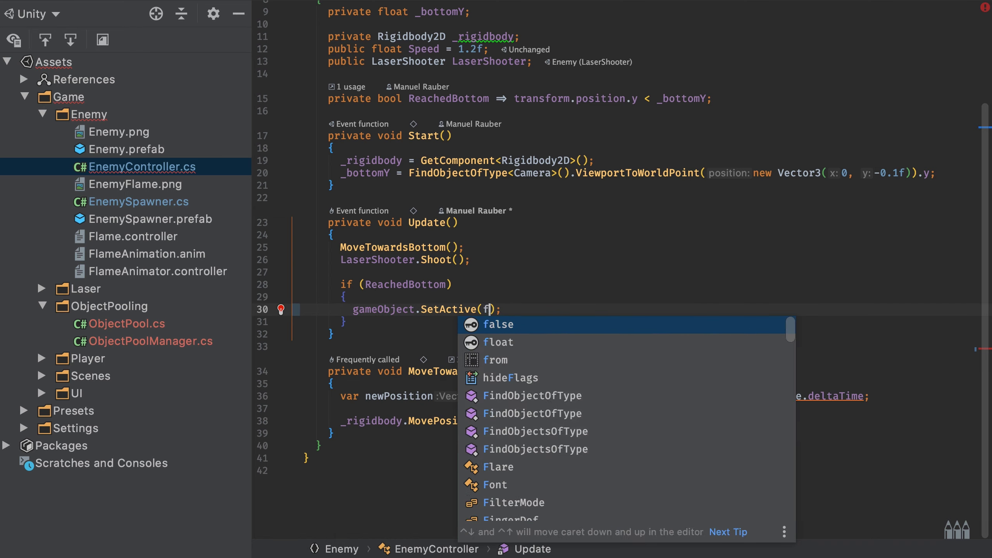
pyautogui.press('Return')
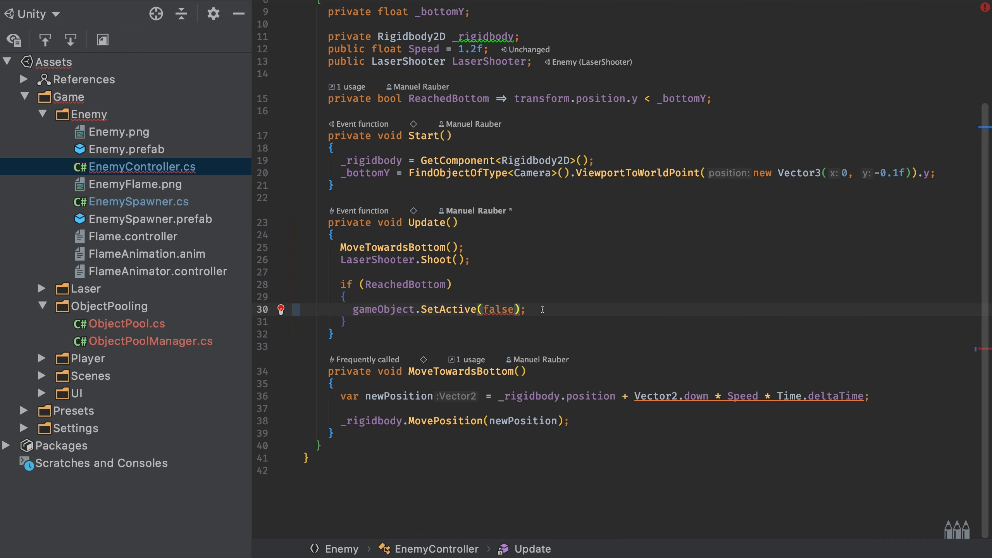
pyautogui.click(470, 309)
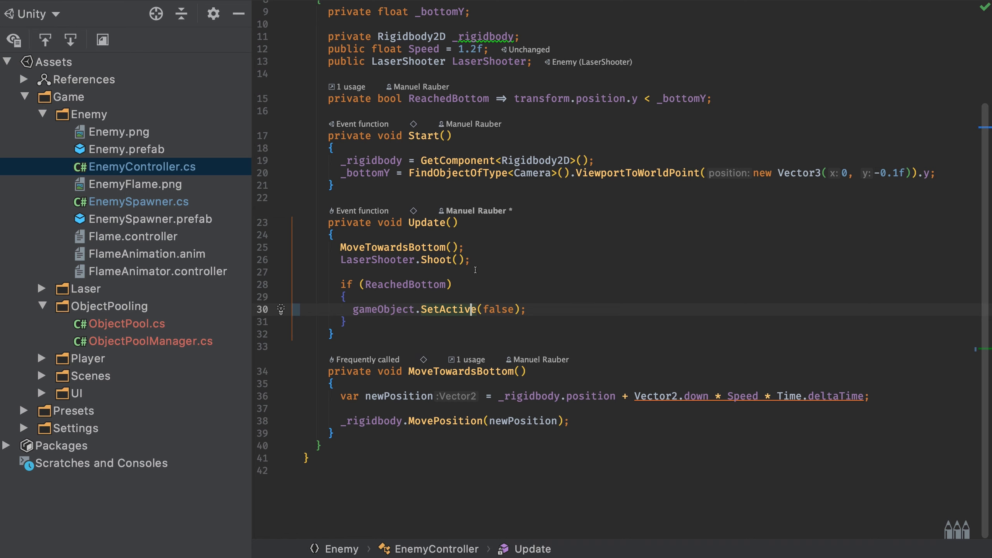
# Open Laser.cs from the Laser assets folder and select the CollisionTag name.
pyautogui.moveTo(258, 282)
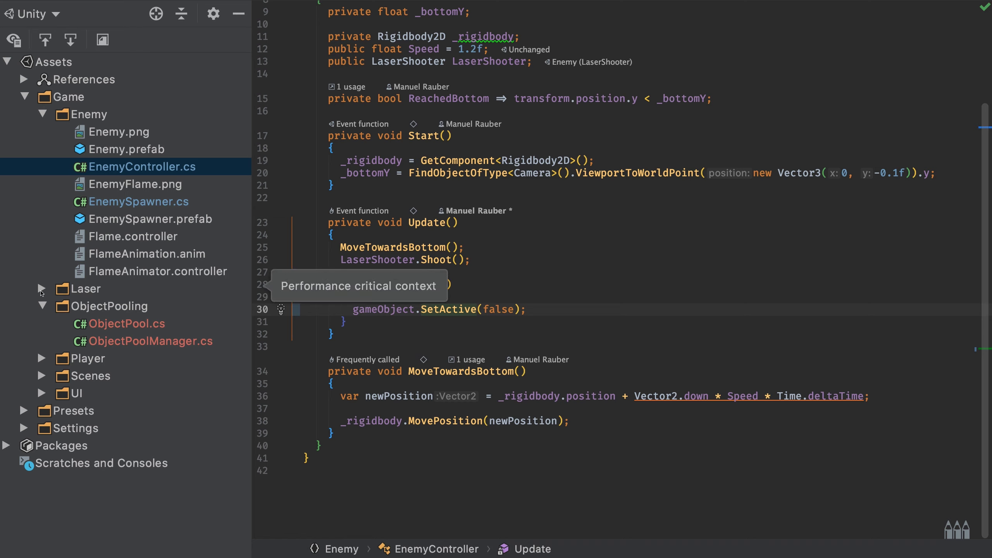
pyautogui.click(41, 289)
pyautogui.scroll(-3, 68, 300)
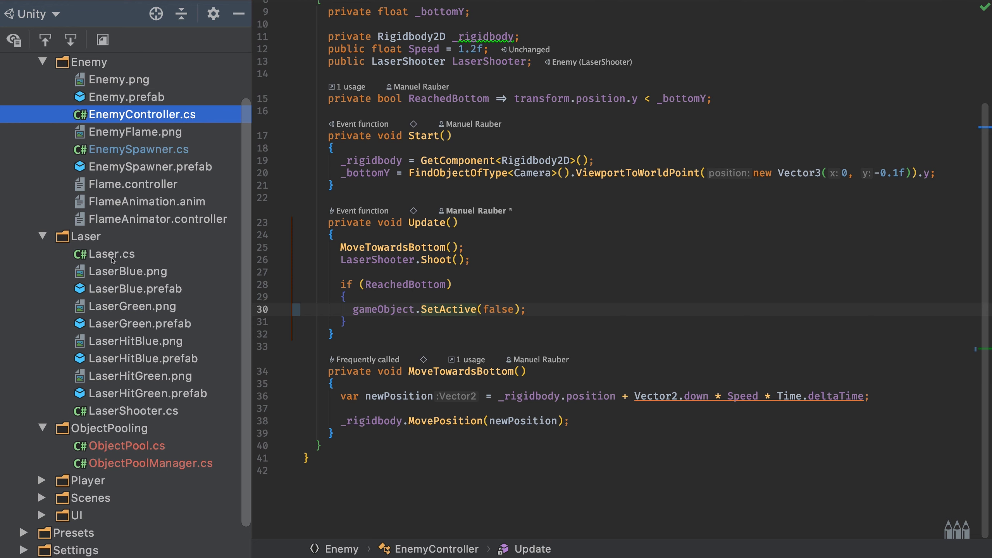
pyautogui.doubleClick(112, 254)
pyautogui.scroll(1, 392, 270)
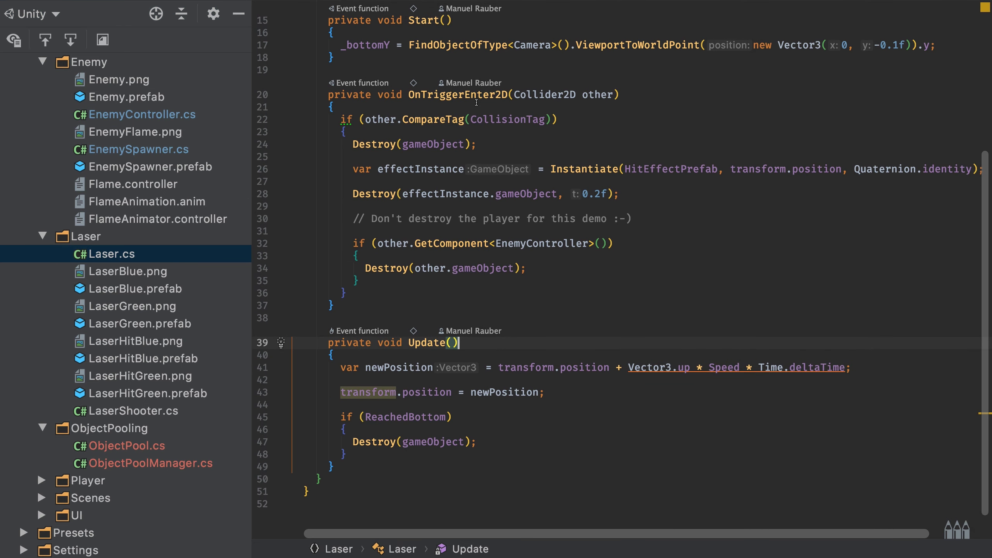
pyautogui.scroll(1, 476, 104)
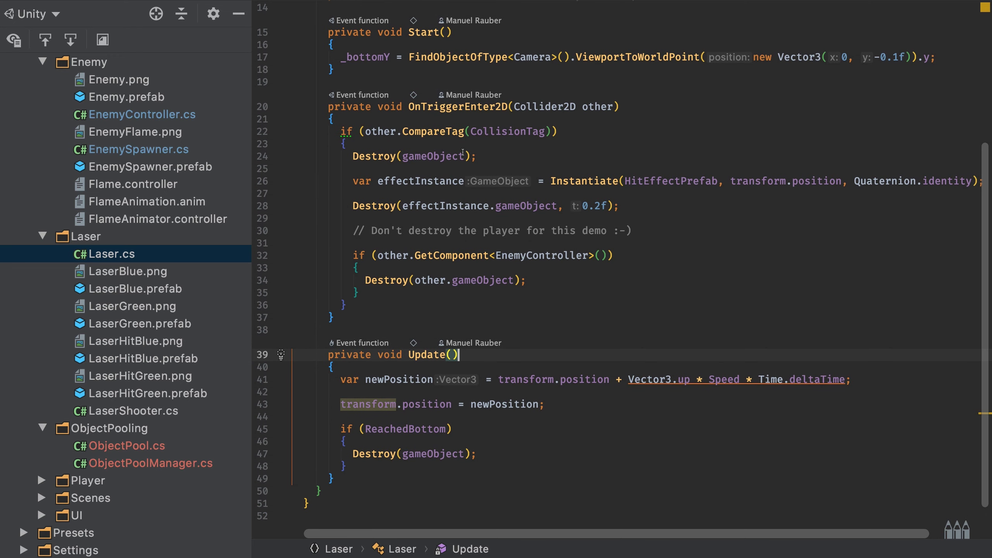
pyautogui.doubleClick(499, 131)
pyautogui.moveTo(499, 131); pyautogui.dragTo(526, 131)
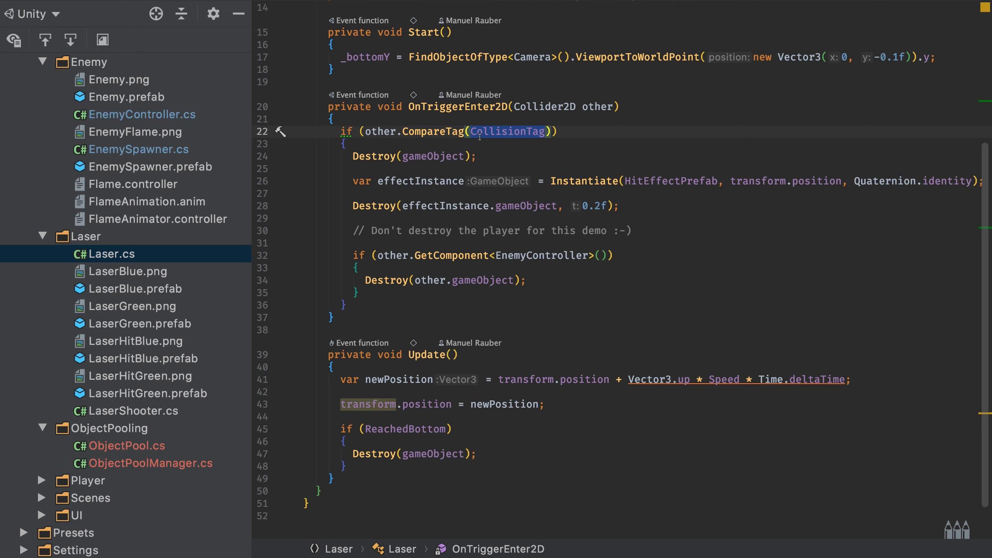
# Replace Destroy(gameObject) in the hit handler with gameObject.SetActive(false).
pyautogui.moveTo(342, 155); pyautogui.dragTo(477, 156)
pyautogui.click(477, 157)
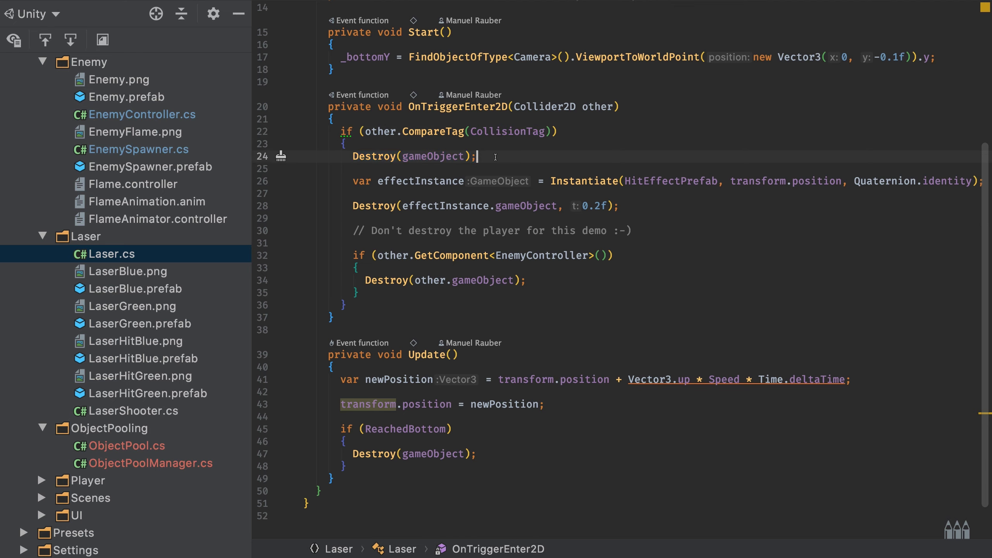
pyautogui.click(451, 147)
pyautogui.press('Return')
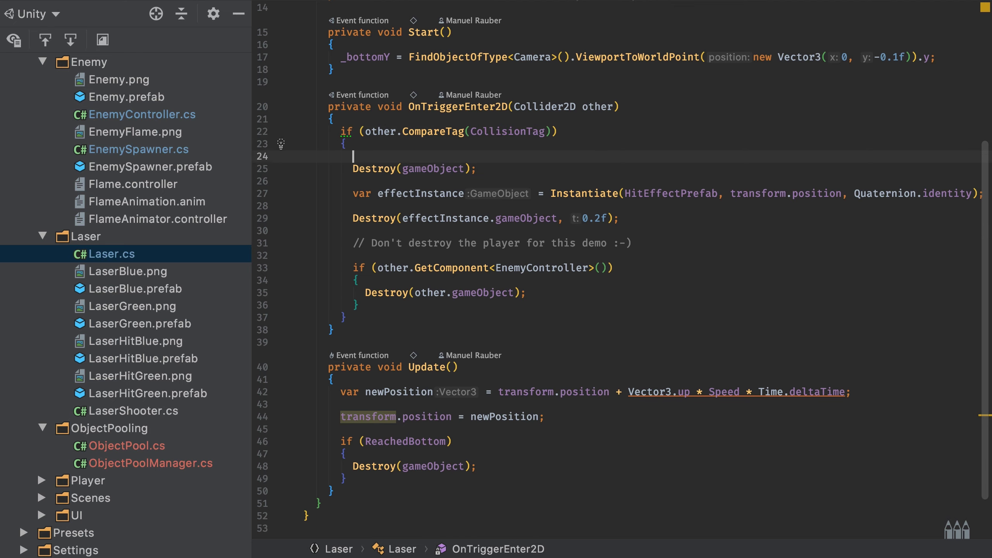
pyautogui.write('gameObject.S')
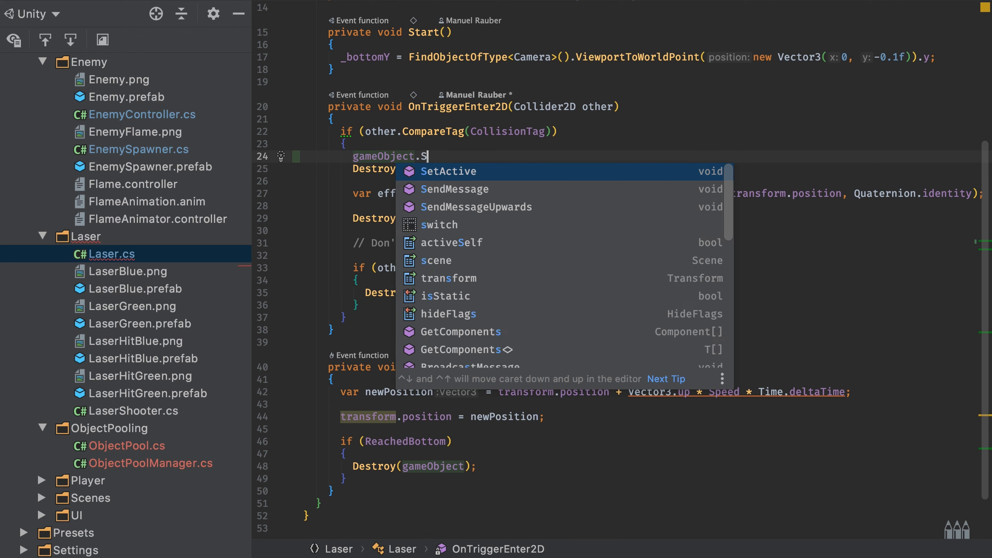
pyautogui.press('Return')
pyautogui.write('fals);')
pyautogui.press('Return')
pyautogui.press('End')
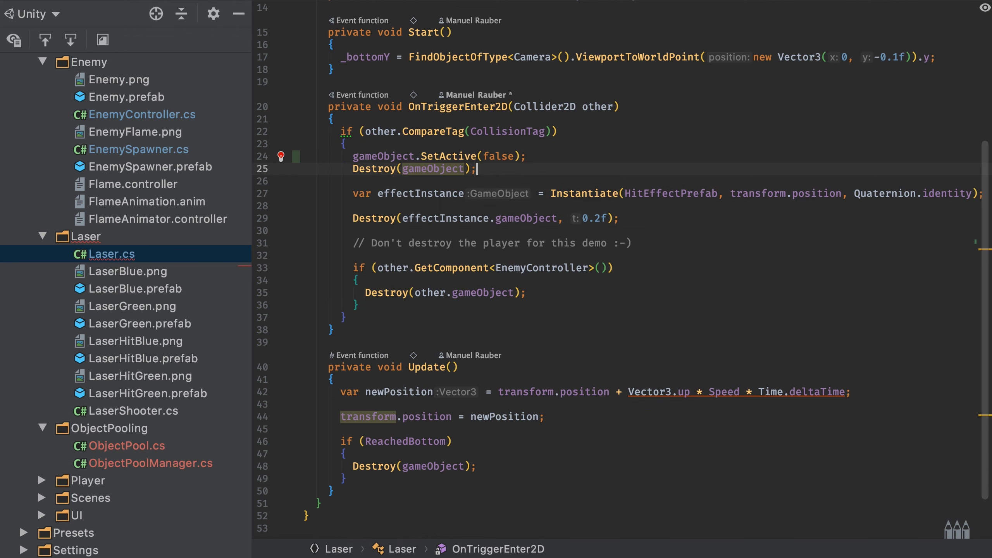
pyautogui.hotkey('shift', 'Down')
pyautogui.press('BackSpace')
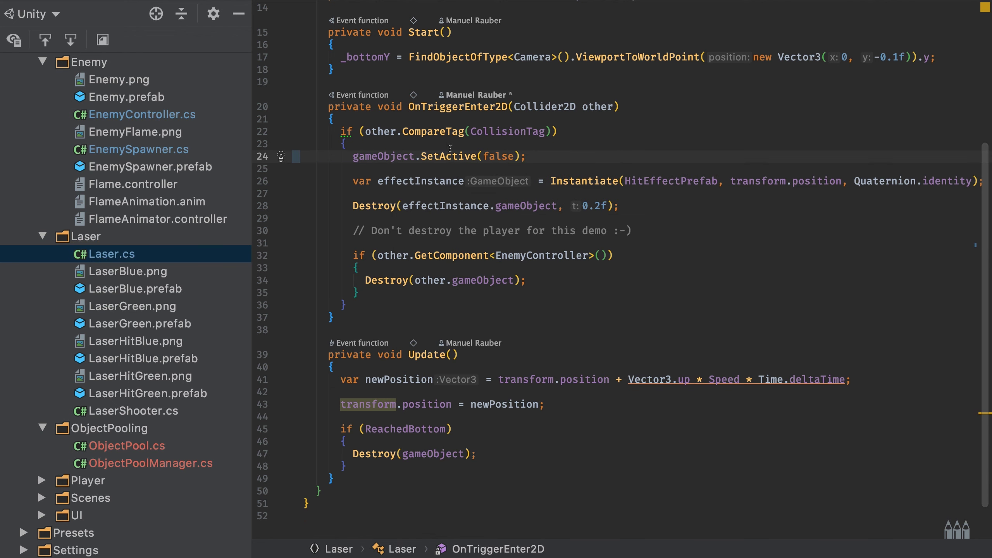
# Replace Destroy(other.gameObject) in the EnemyController check with other.gameObject.SetActive(false).
pyautogui.scroll(-1, 391, 218)
pyautogui.moveTo(383, 218); pyautogui.dragTo(540, 219)
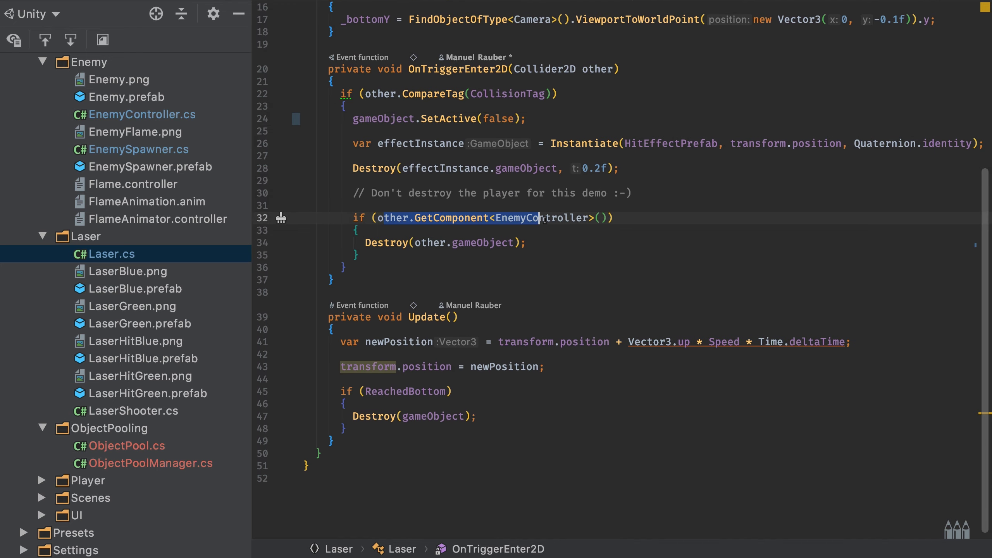
pyautogui.click(546, 219)
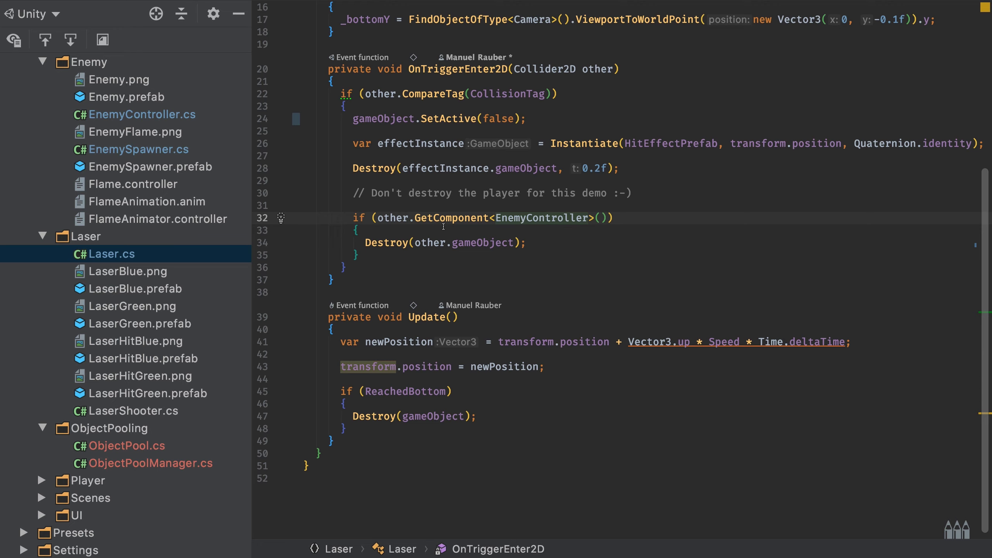
pyautogui.click(443, 229)
pyautogui.press('Return')
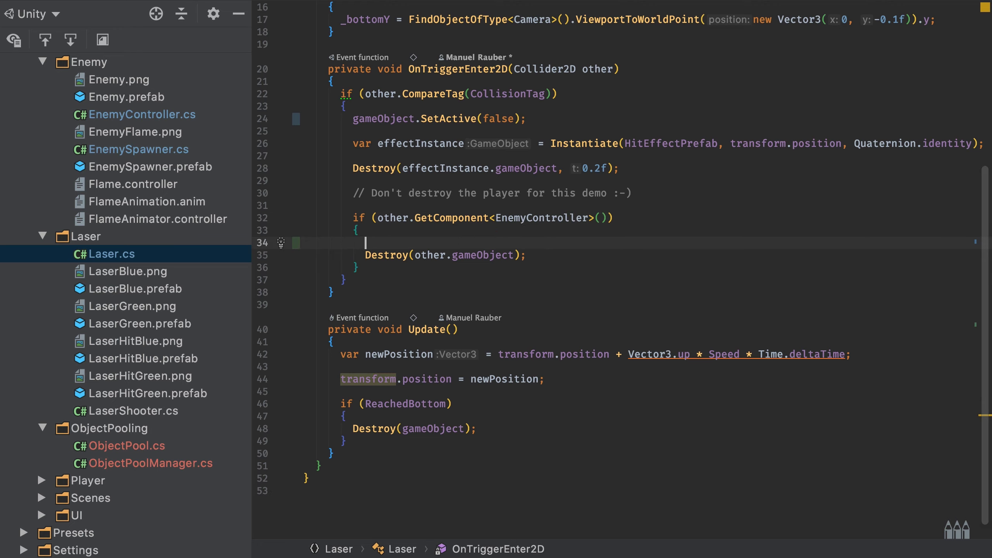
pyautogui.write('other.')
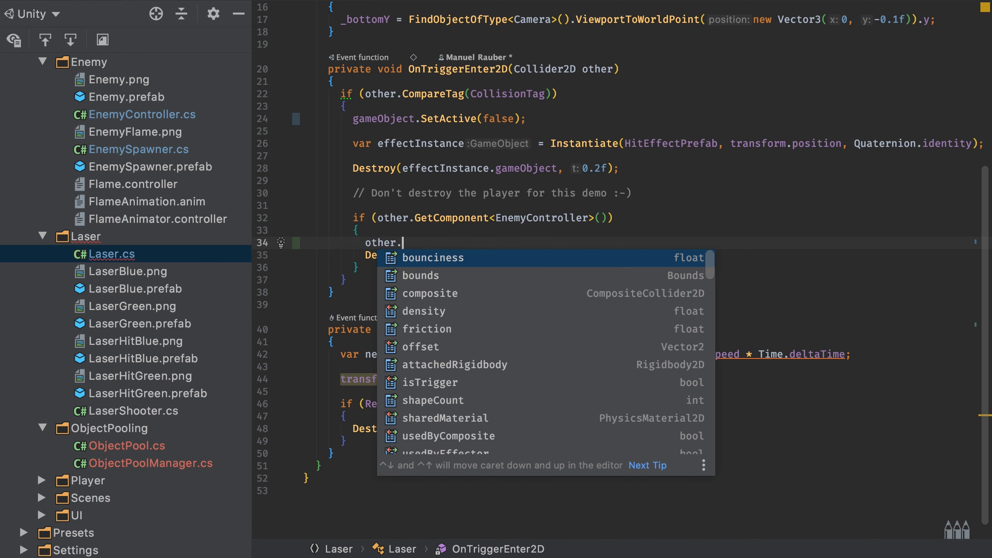
pyautogui.write('gameObject.Set')
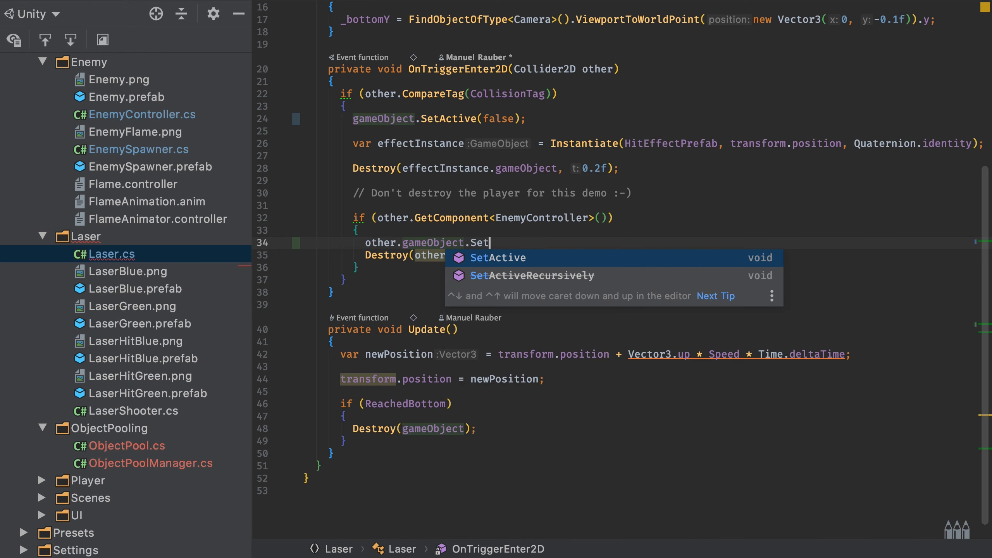
pyautogui.press('Return')
pyautogui.write('fa')
pyautogui.press('Return')
pyautogui.write(');')
pyautogui.press('Down')
pyautogui.press('super+BackSpace')
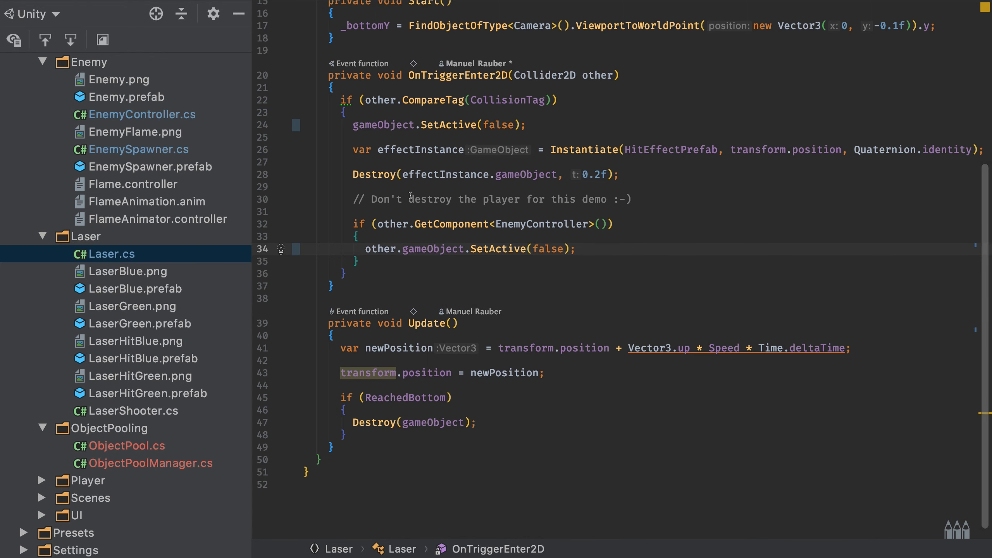
# In Update, replace the ReachedBottom Destroy(gameObject) with gameObject.SetActive(false).
pyautogui.moveTo(346, 149); pyautogui.dragTo(464, 151)
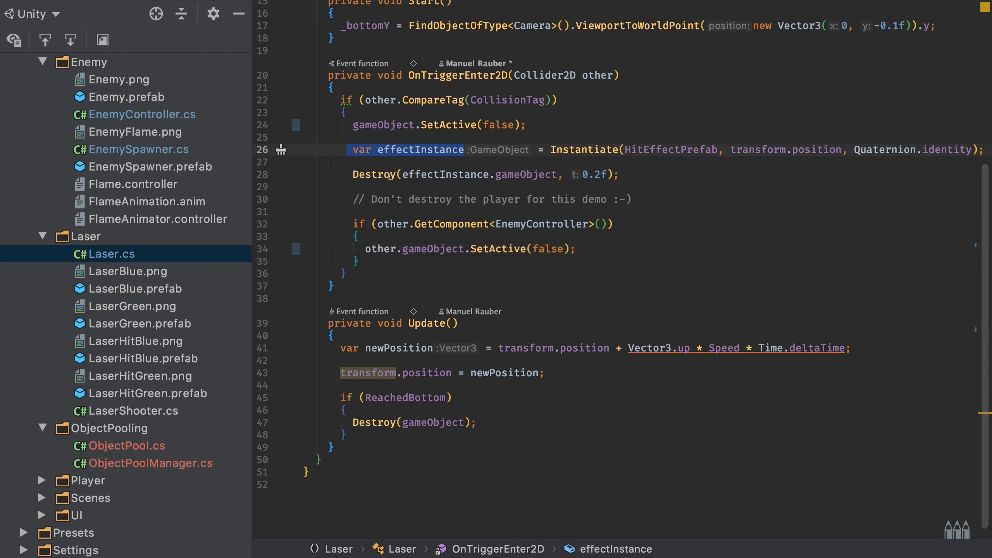
pyautogui.click(409, 150)
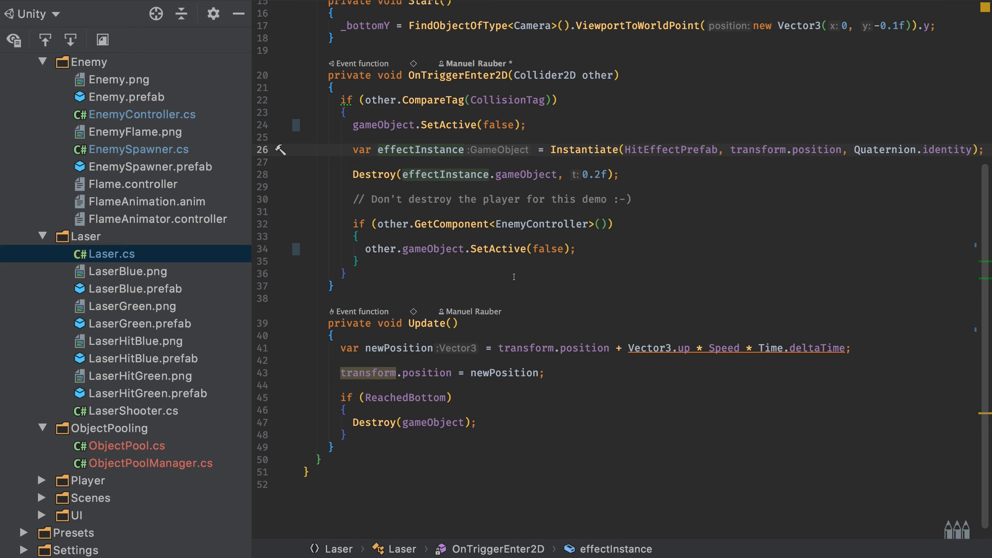
pyautogui.scroll(-1, 514, 277)
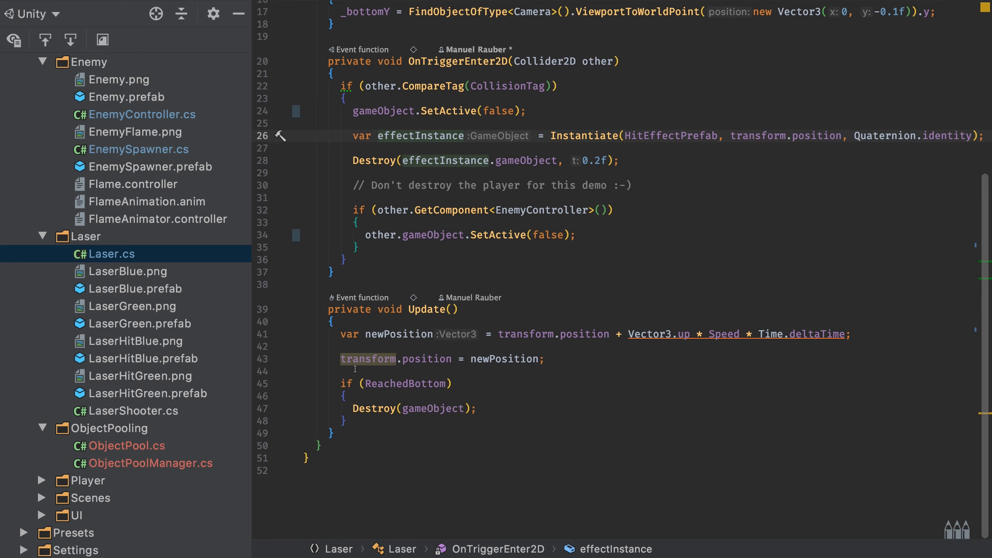
pyautogui.click(479, 386)
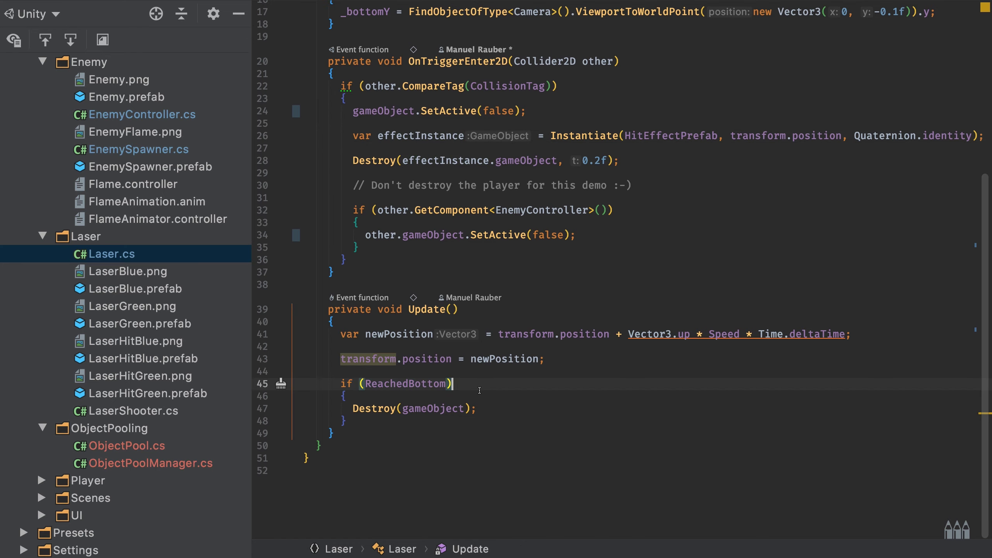
pyautogui.click(490, 408)
pyautogui.hotkey('shift', 'Home')
pyautogui.write('game')
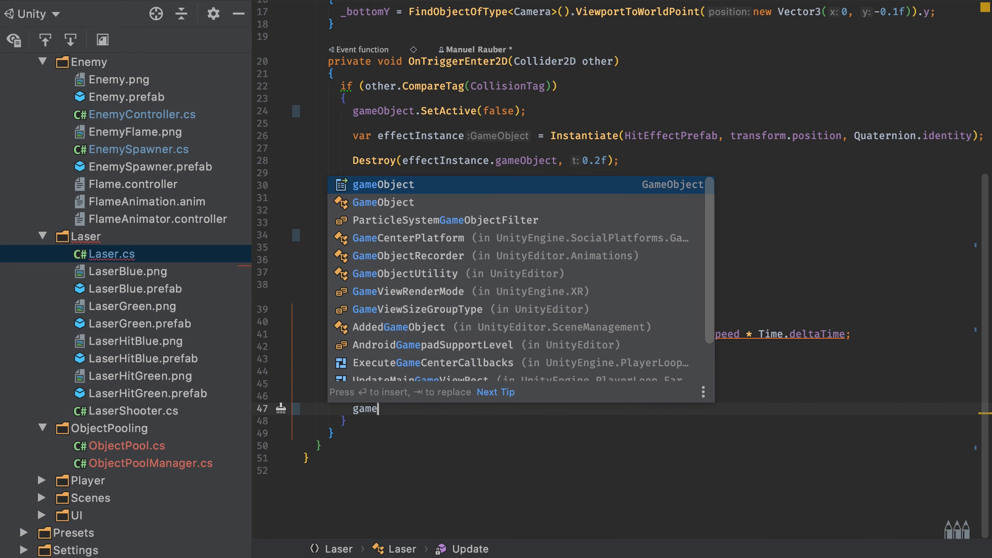
pyautogui.press('Return')
pyautogui.write('.Set')
pyautogui.press('Return')
pyautogui.write('fa);')
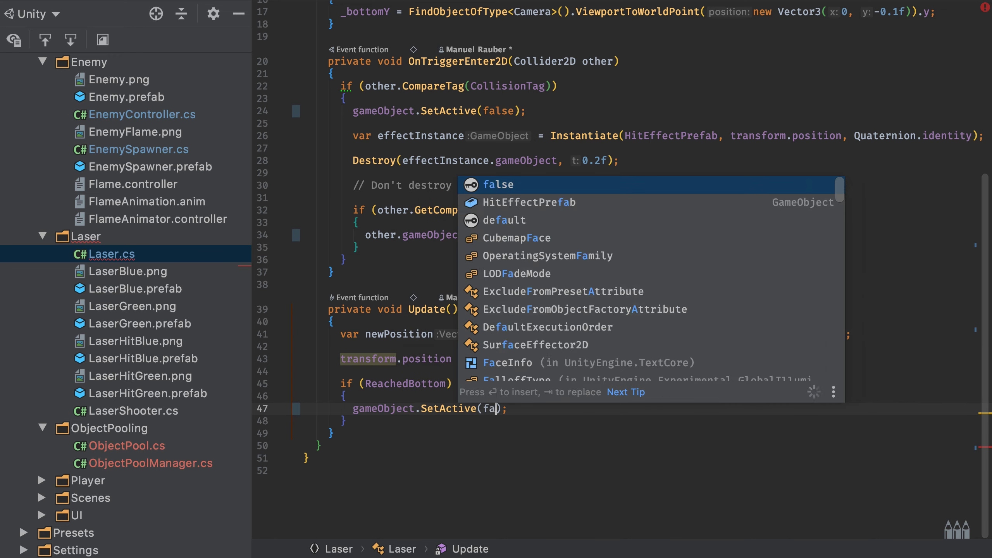
pyautogui.press('Return')
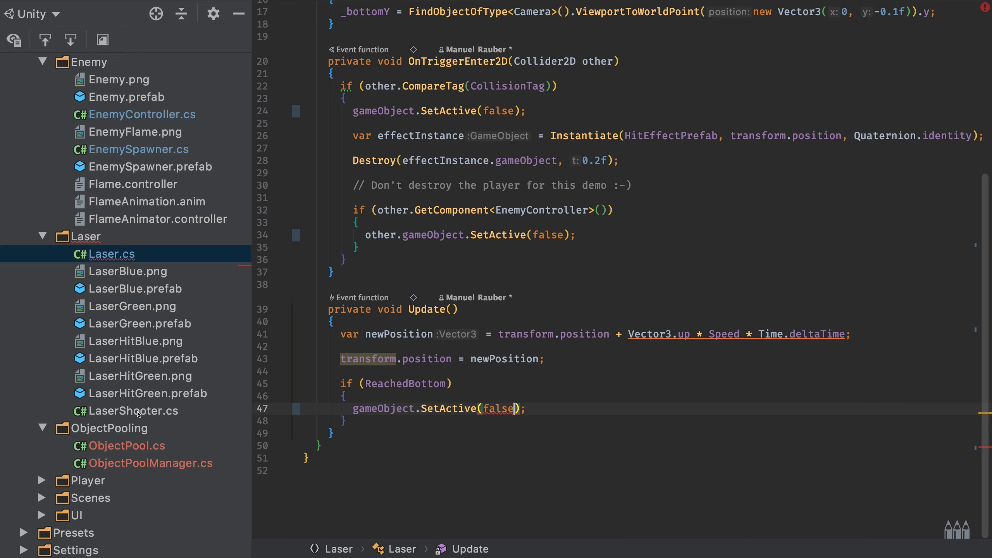
pyautogui.doubleClick(139, 414)
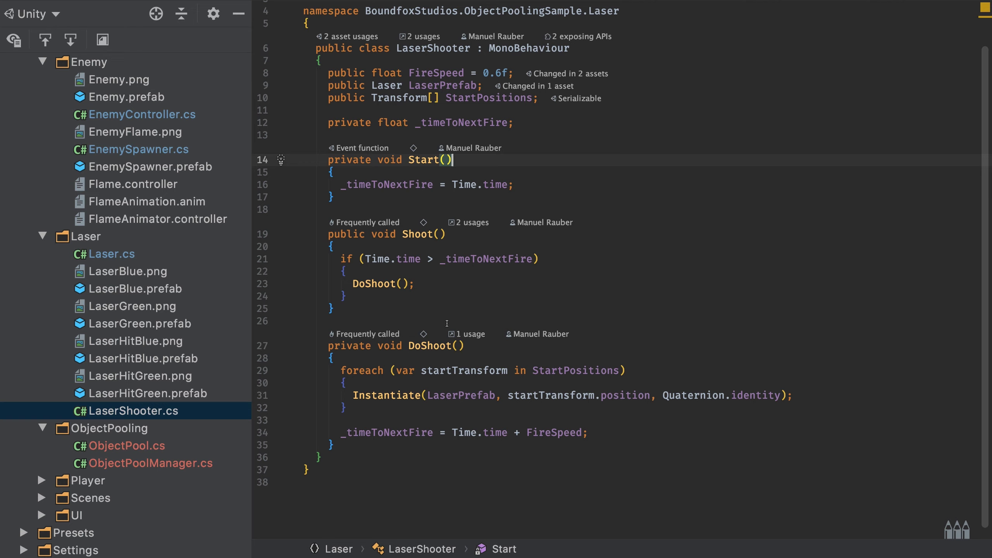
# Replace the 'public Laser LaserPrefab;' field with 'public string LaserName;'.
pyautogui.moveTo(325, 85); pyautogui.dragTo(488, 85)
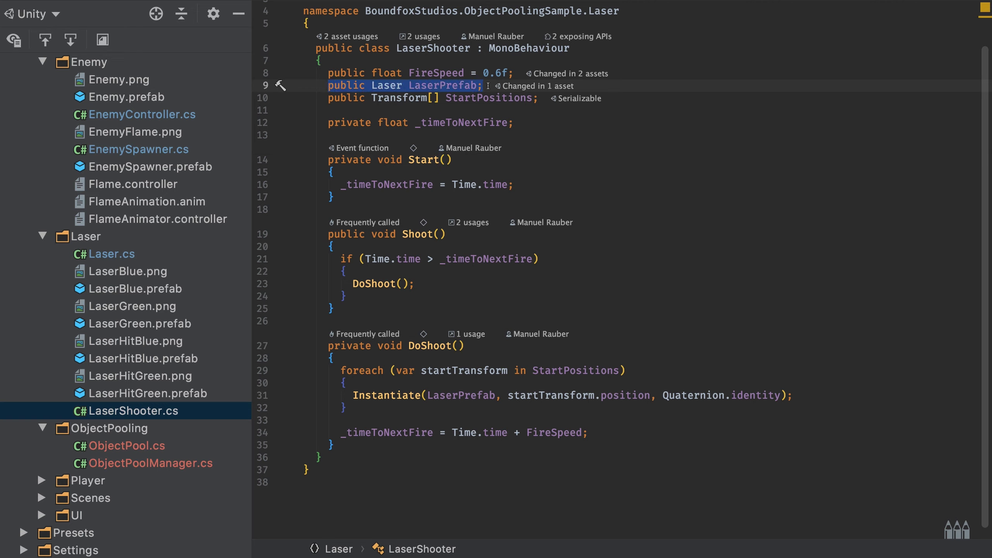
pyautogui.write('public ')
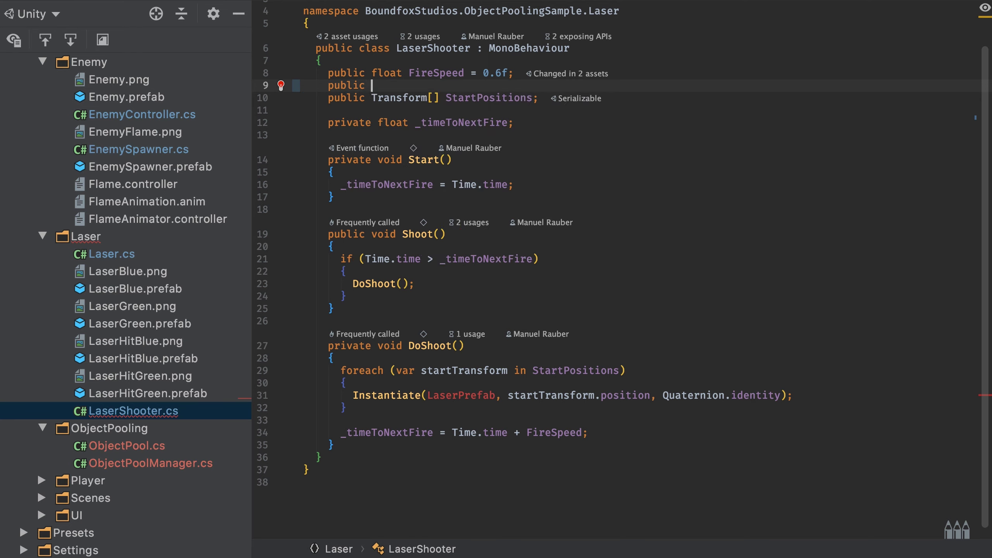
pyautogui.write('string Lase')
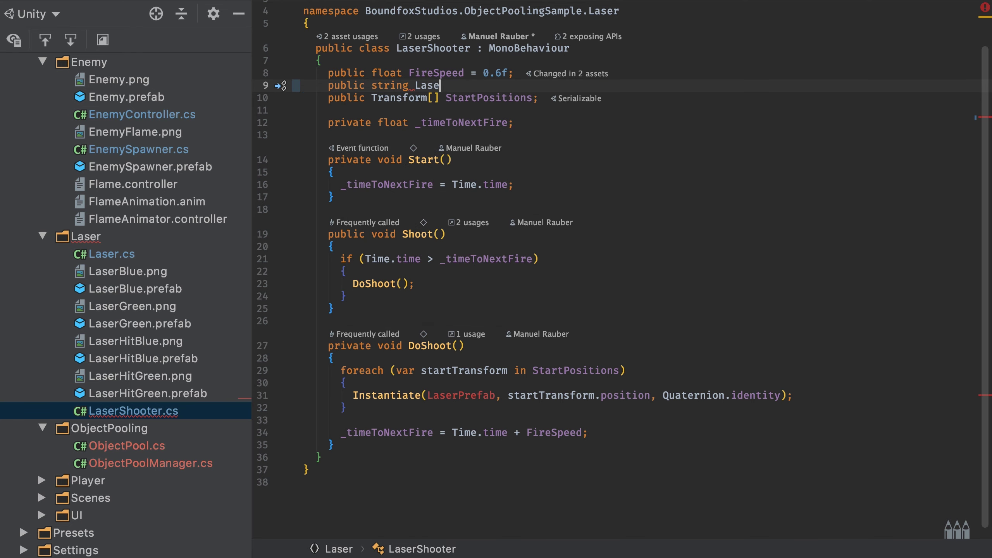
pyautogui.write('rName;')
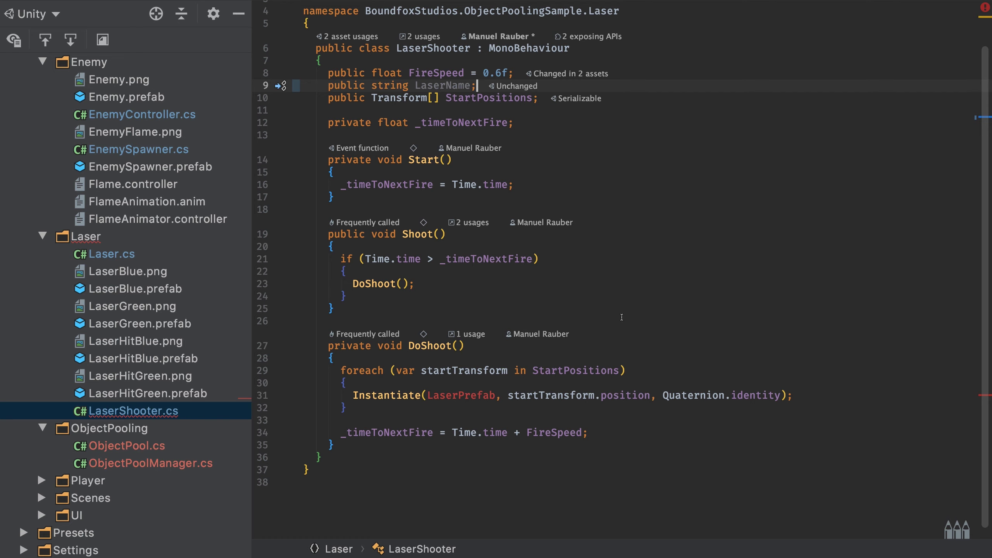
pyautogui.scroll(-1, 621, 317)
pyautogui.click(466, 371)
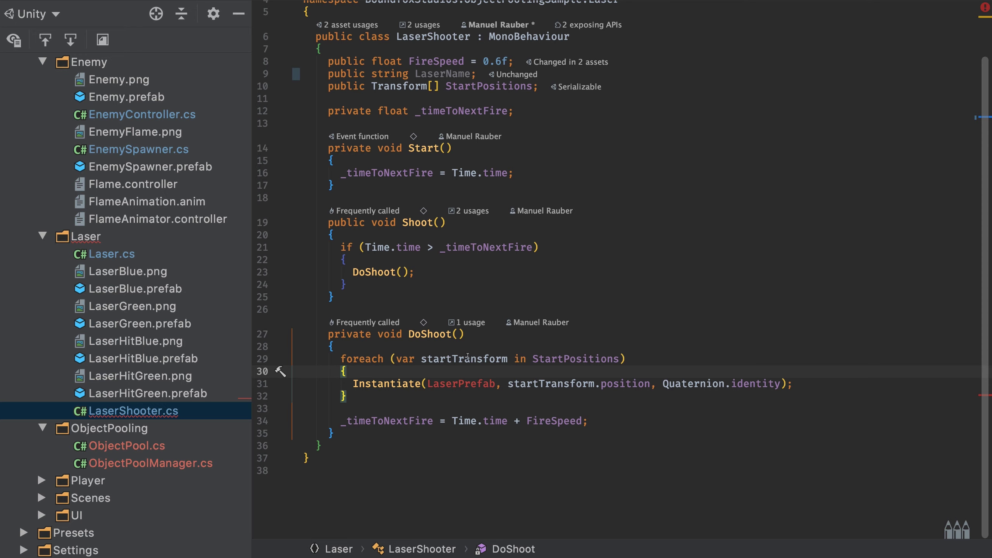
# Open a blank line above the Instantiate call and start typing 'var instance = ObjectPoolManager'.
pyautogui.doubleClick(413, 384)
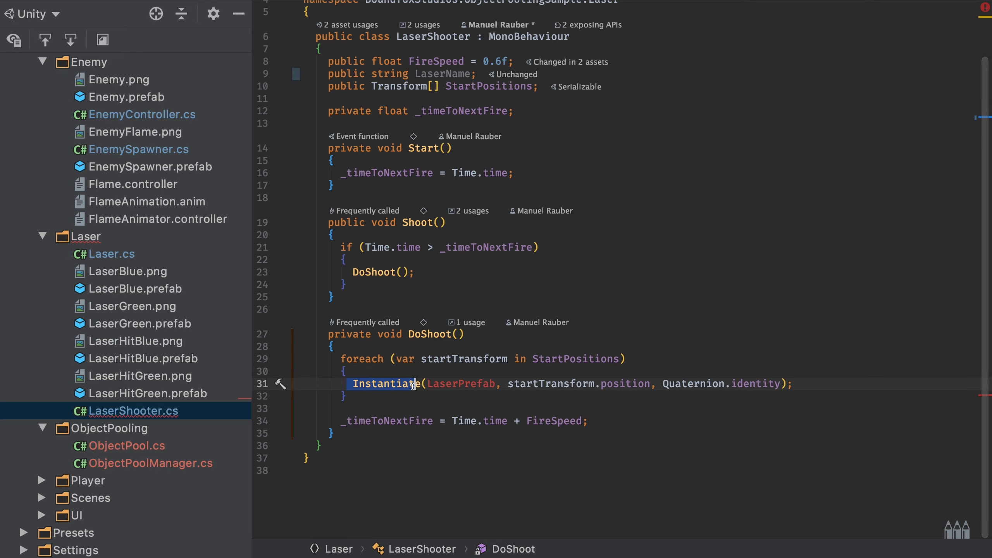
pyautogui.click(405, 372)
pyautogui.press('Return')
pyautogui.press('Return')
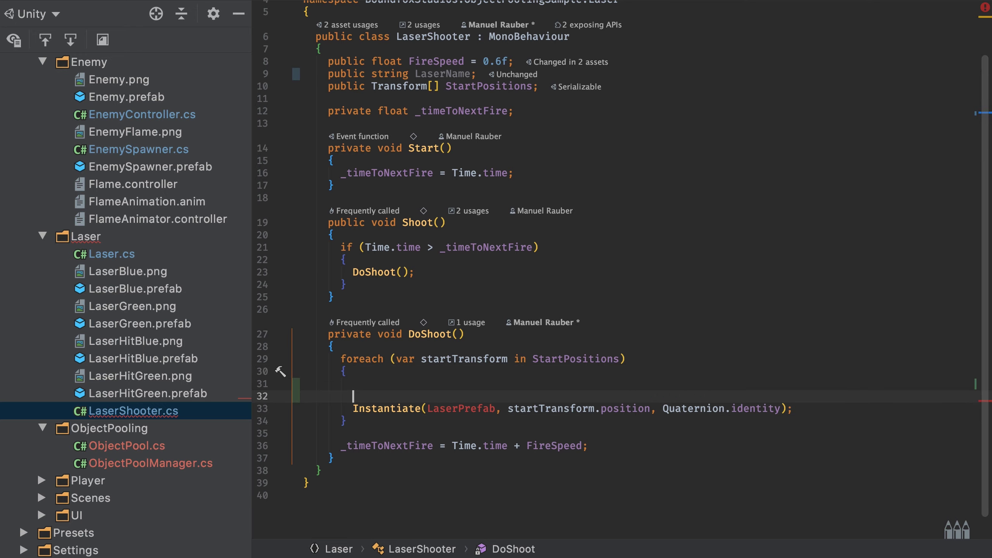
pyautogui.click(353, 384)
pyautogui.write('var ins')
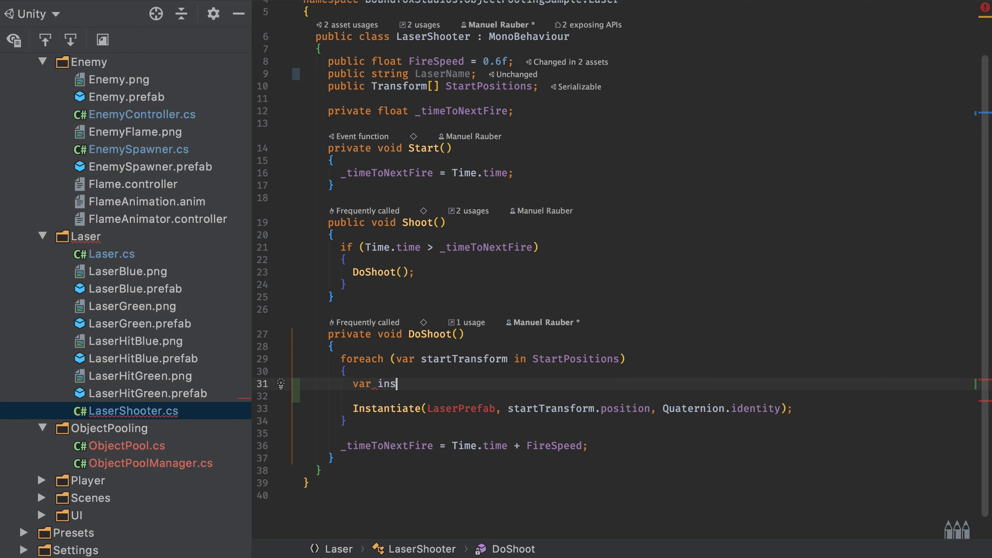
pyautogui.write('tance = Object')
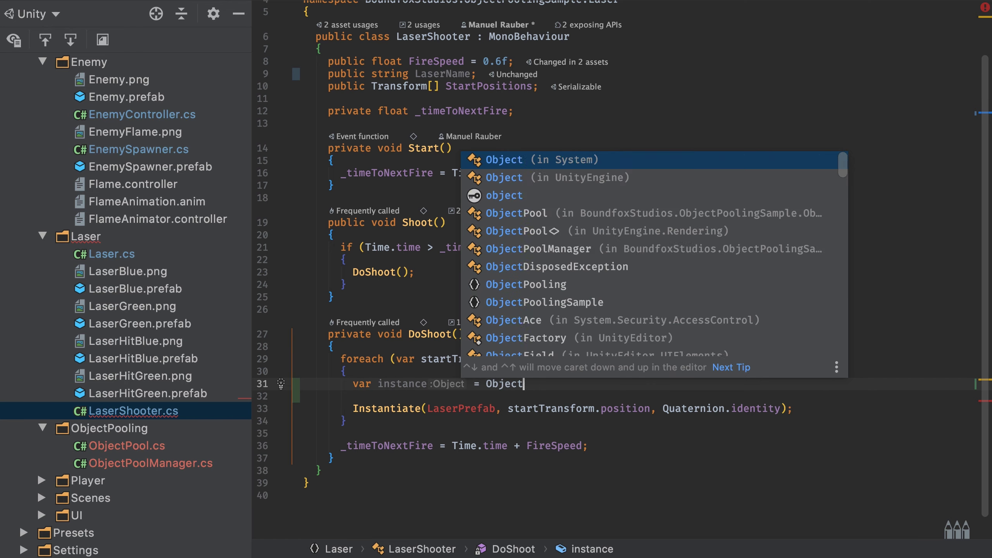
pyautogui.write('Po')
pyautogui.press('Down')
pyautogui.press('Down')
pyautogui.write('.In')
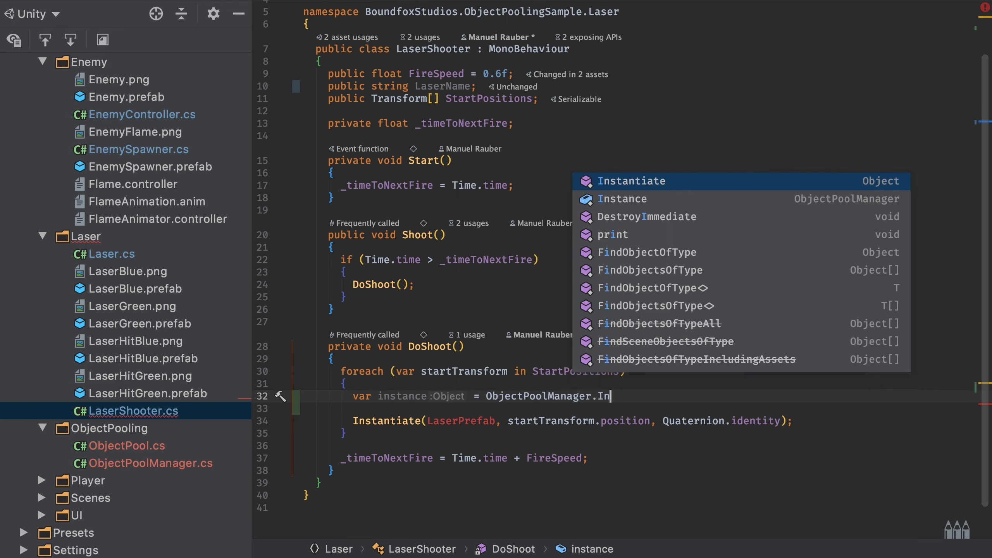
pyautogui.press('Return')
# Complete the line as 'var instance = ObjectPoolManager.Instance.Get(LaserName);', fixing a wrong completion.
pyautogui.hotkey('alt', 'Up')
pyautogui.press('BackSpace')
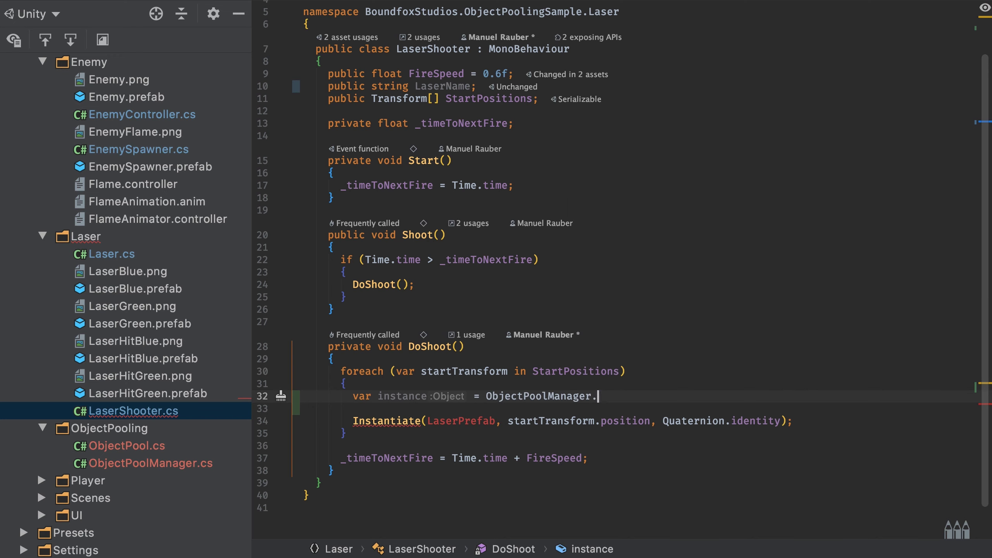
pyautogui.write('Inst')
pyautogui.press('Return')
pyautogui.write('.Get')
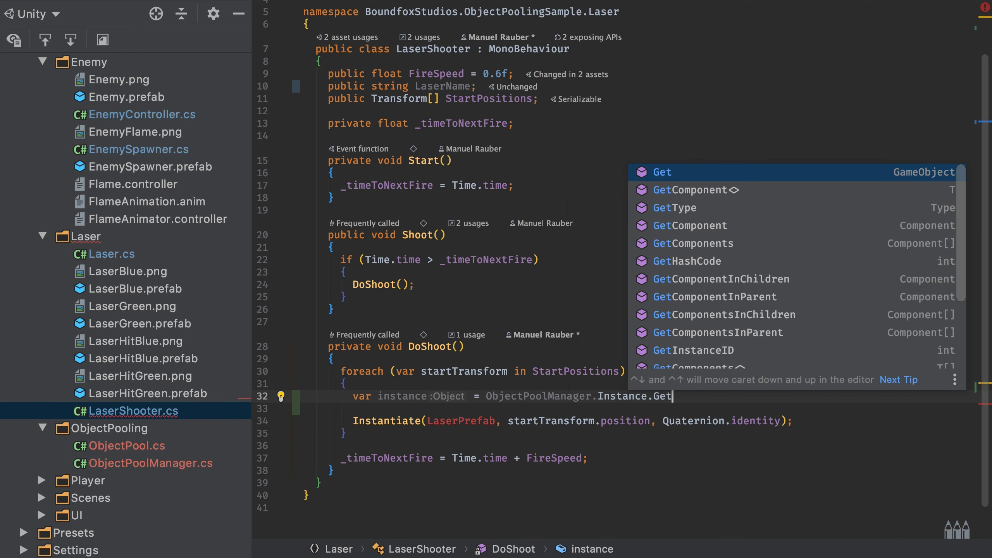
pyautogui.press('Return')
pyautogui.write('LaserNam')
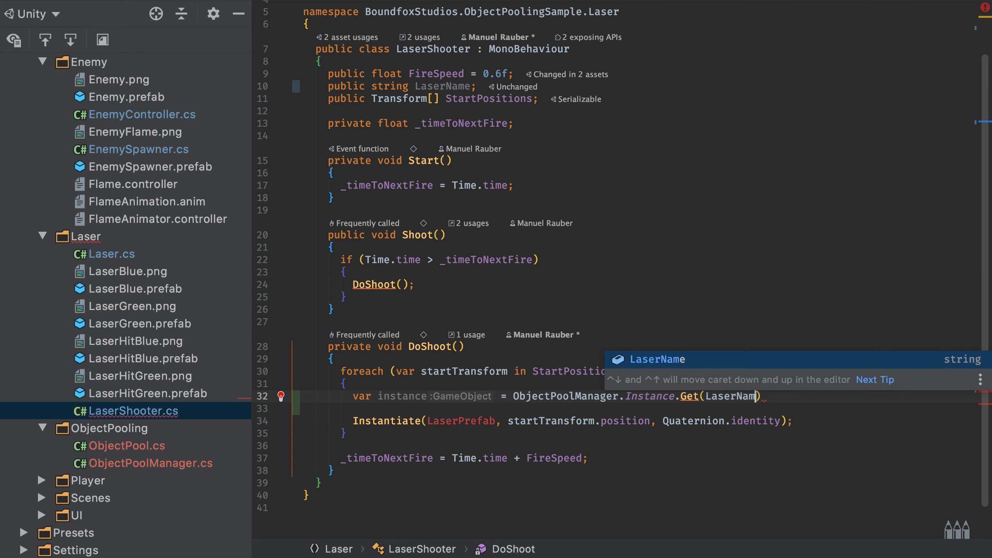
pyautogui.press('Return')
pyautogui.write(';')
pyautogui.press('Return')
# Add an 'if (instance)' block below the Get call.
pyautogui.press('Return')
pyautogui.write('if ')
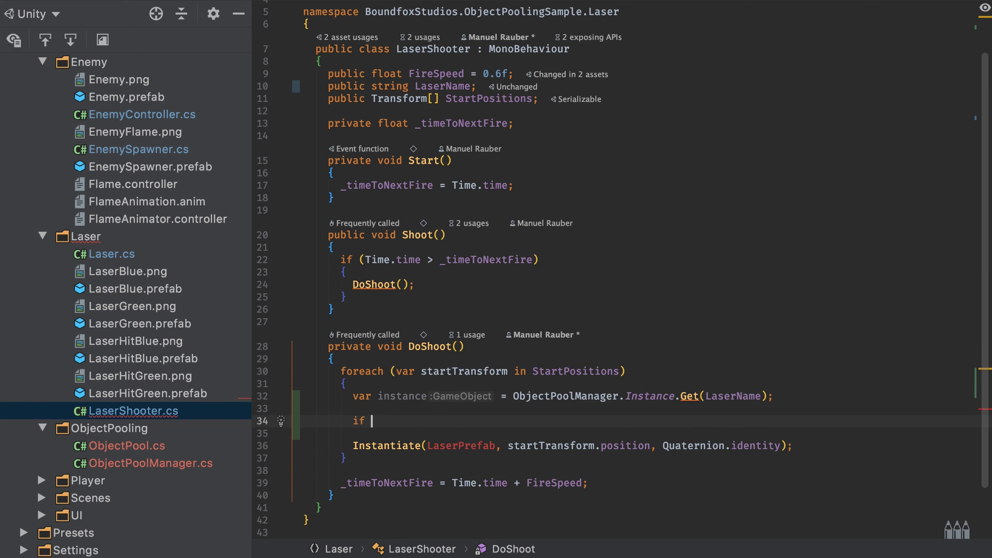
pyautogui.write('(inst')
pyautogui.press('Return')
pyautogui.press('End')
pyautogui.press('Return')
pyautogui.write('{')
pyautogui.press('Return')
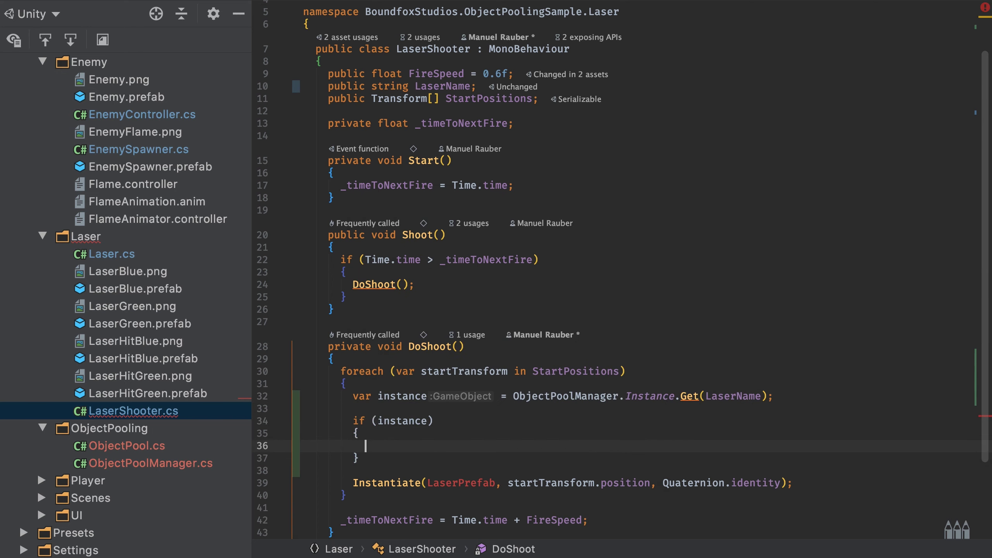
# Inside the if block, set instance.transform.position = startTransform.position.
pyautogui.write('inst')
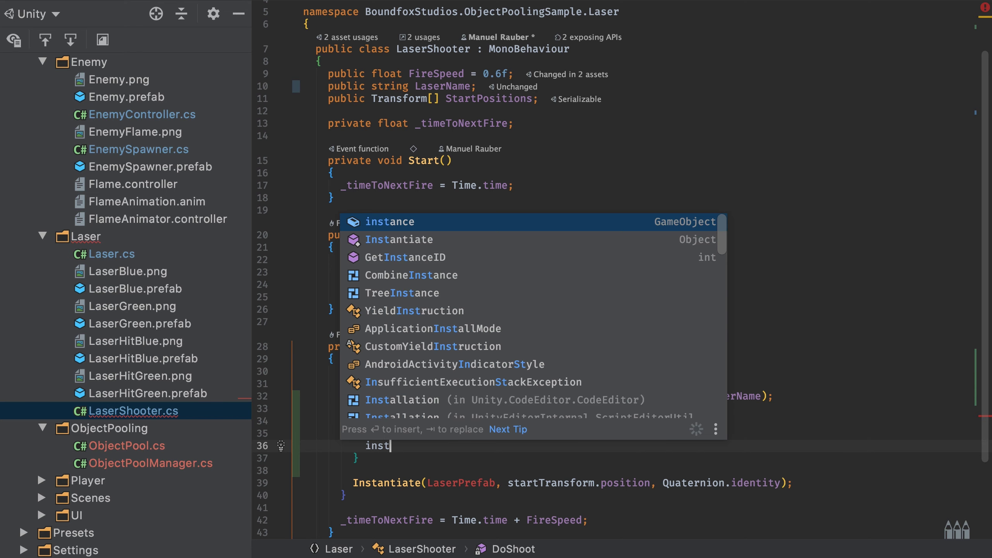
pyautogui.press('Return')
pyautogui.write('.tran')
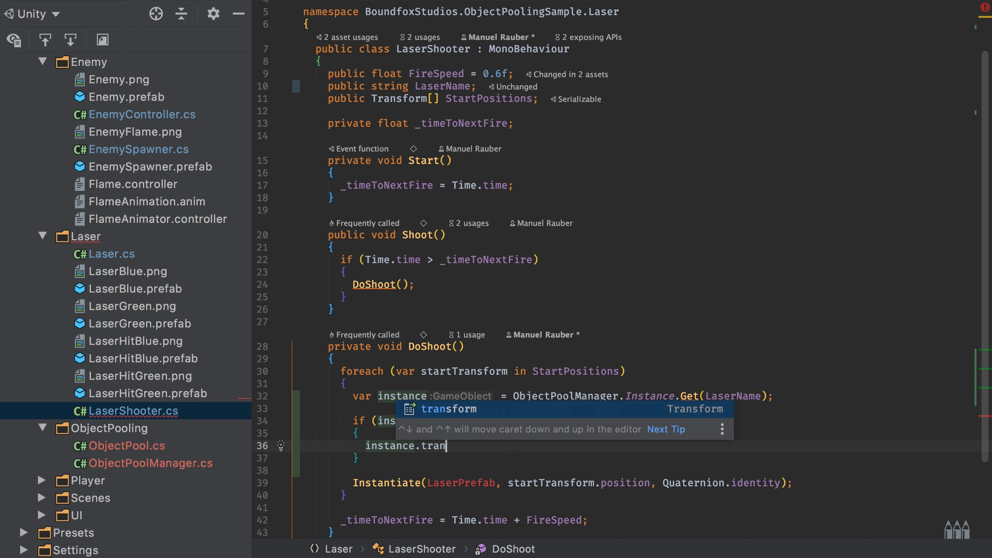
pyautogui.press('Return')
pyautogui.write('.po')
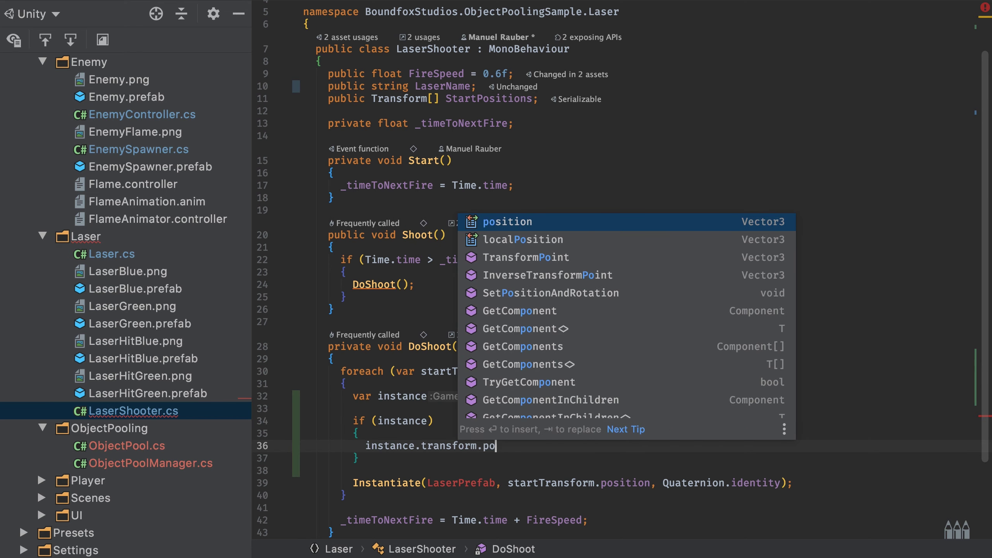
pyautogui.press('Return')
pyautogui.write('= star')
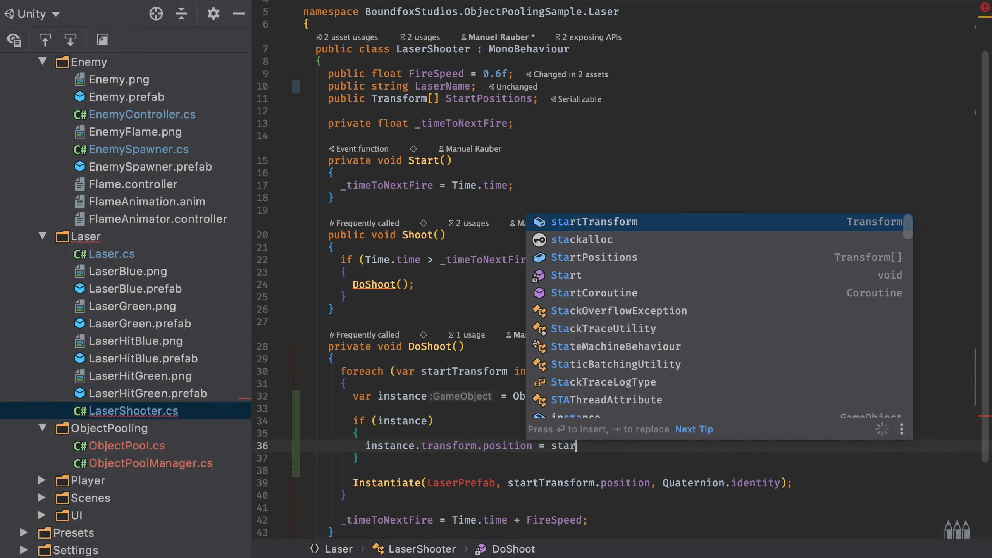
pyautogui.write('t')
pyautogui.press('Return')
pyautogui.write('.po')
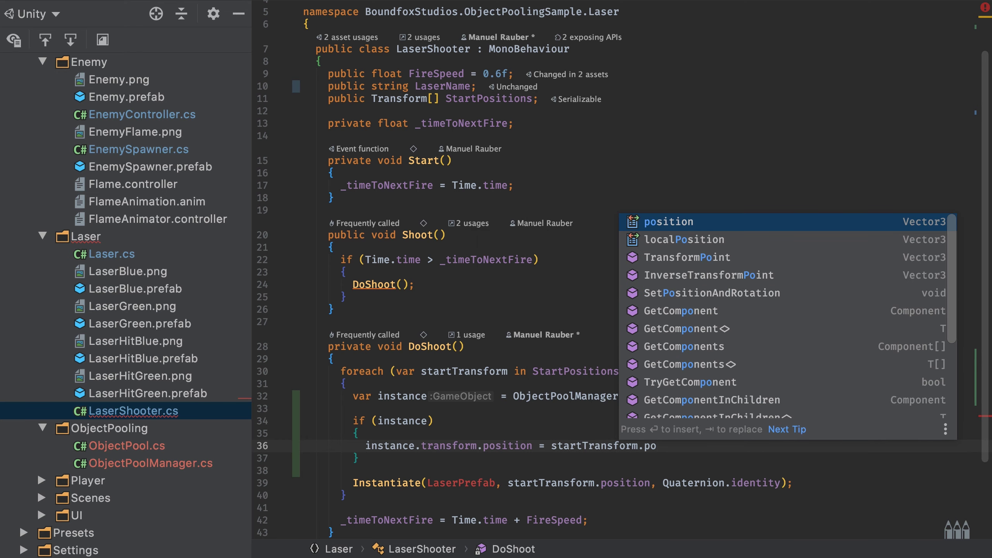
pyautogui.press('Return')
pyautogui.write(';')
# Add 'instance.SetActive(true)' inside the if block.
pyautogui.press('Return')
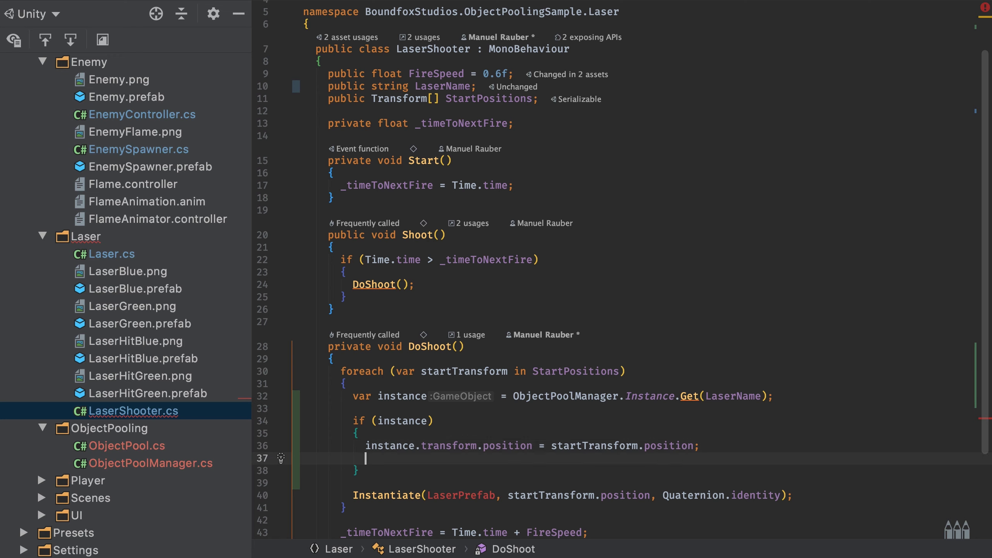
pyautogui.write('inst')
pyautogui.press('Return')
pyautogui.write('.setA')
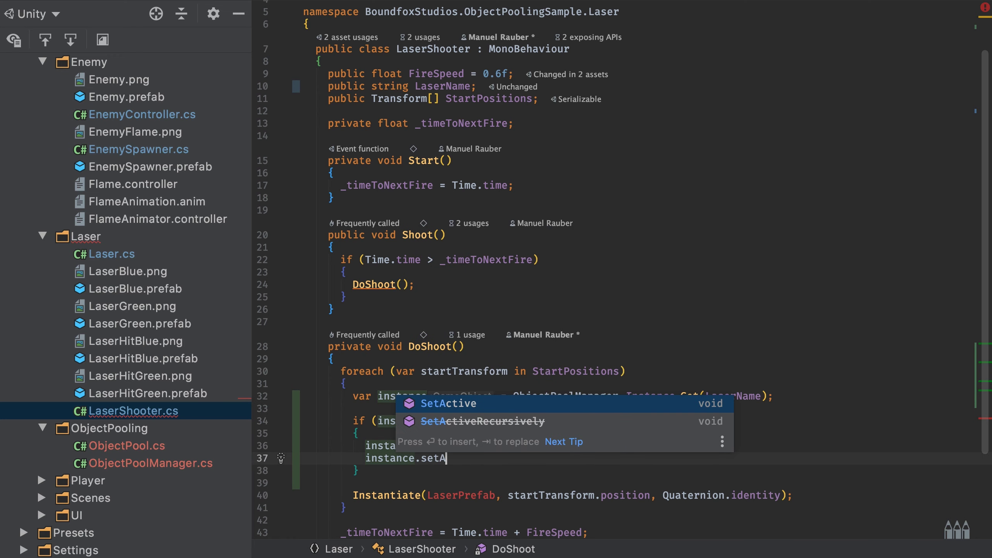
pyautogui.press('Return')
pyautogui.write('true)')
# Delete the old Instantiate line and the leftover empty line.
pyautogui.press('Down')
pyautogui.press('Down')
pyautogui.press('Down')
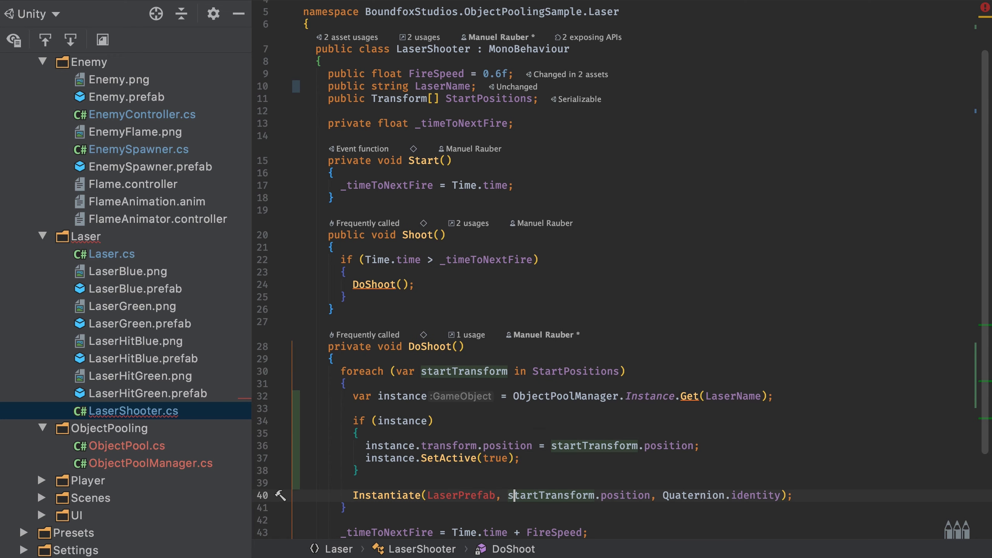
pyautogui.press('super+BackSpace')
pyautogui.press('Up')
pyautogui.press('BackSpace')
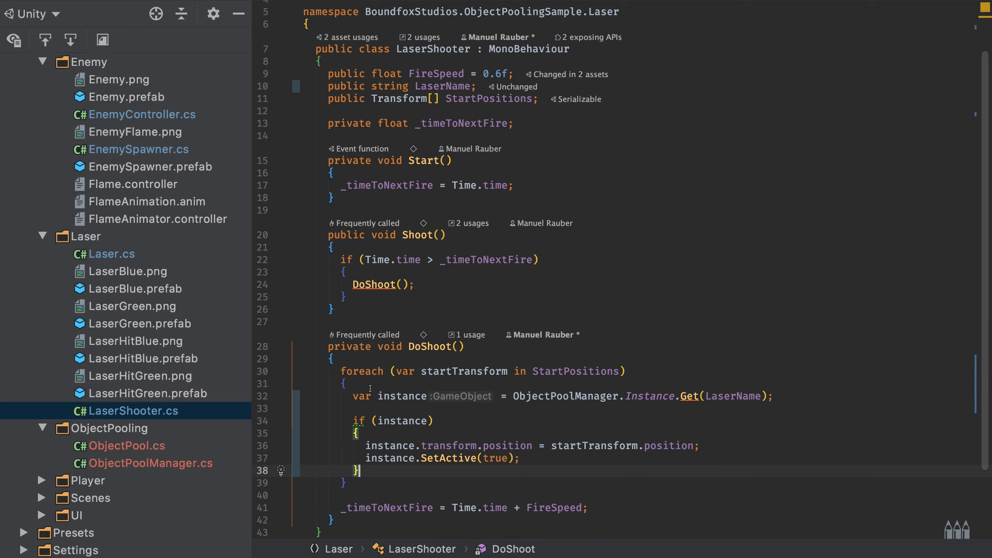
pyautogui.scroll(-2, 491, 381)
pyautogui.scroll(-3, 491, 380)
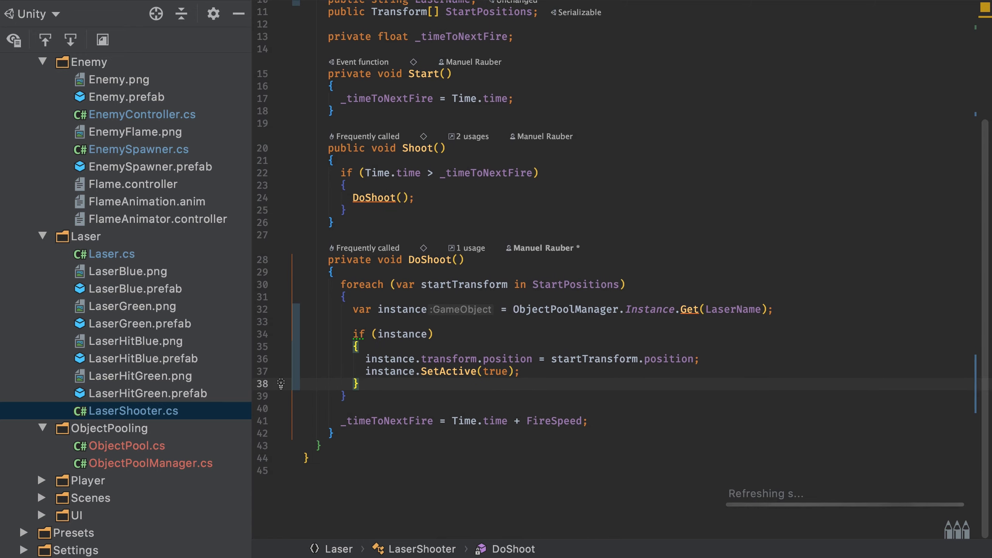
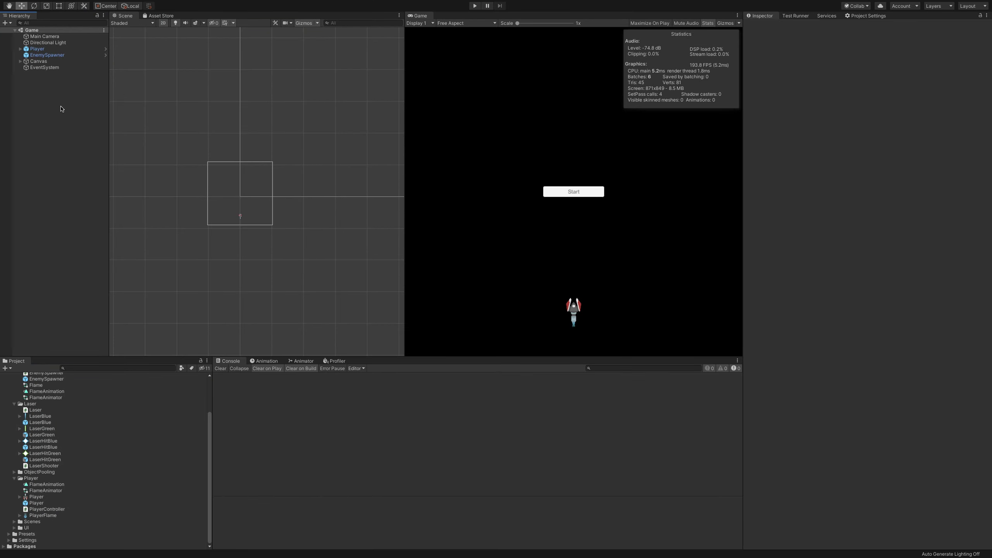
# Create an empty GameObject from the Hierarchy menu and name it ObjectPoolManager.
pyautogui.rightClick(61, 109)
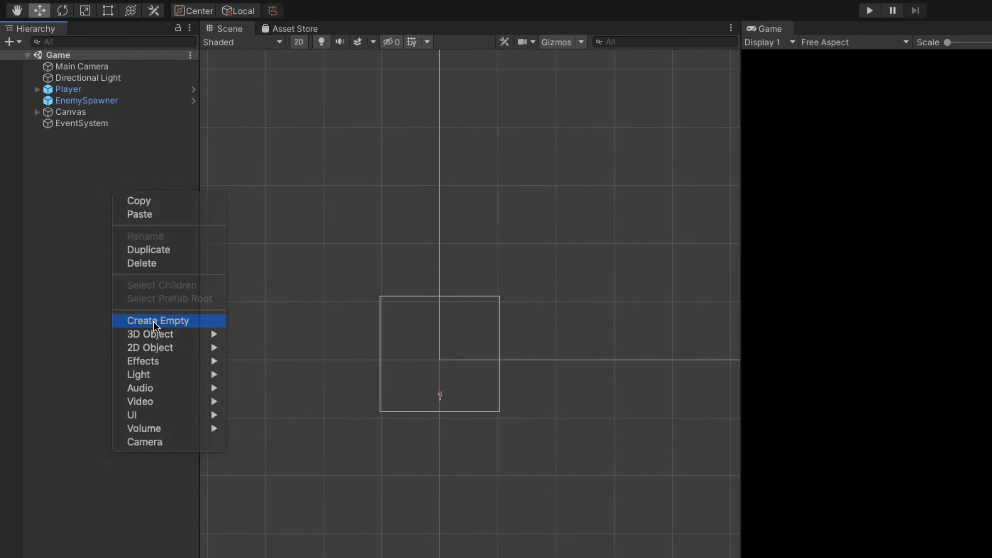
pyautogui.click(84, 177)
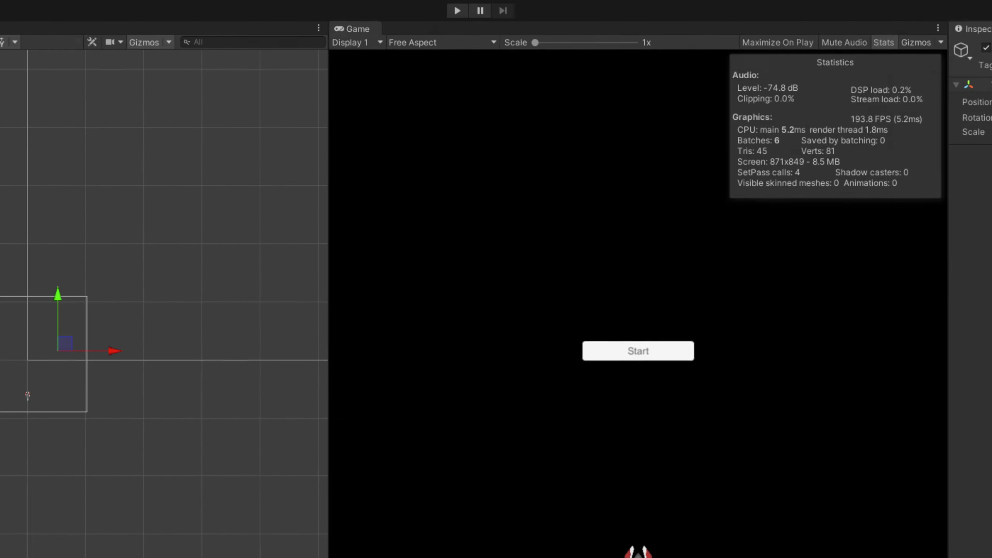
pyautogui.click(660, 48)
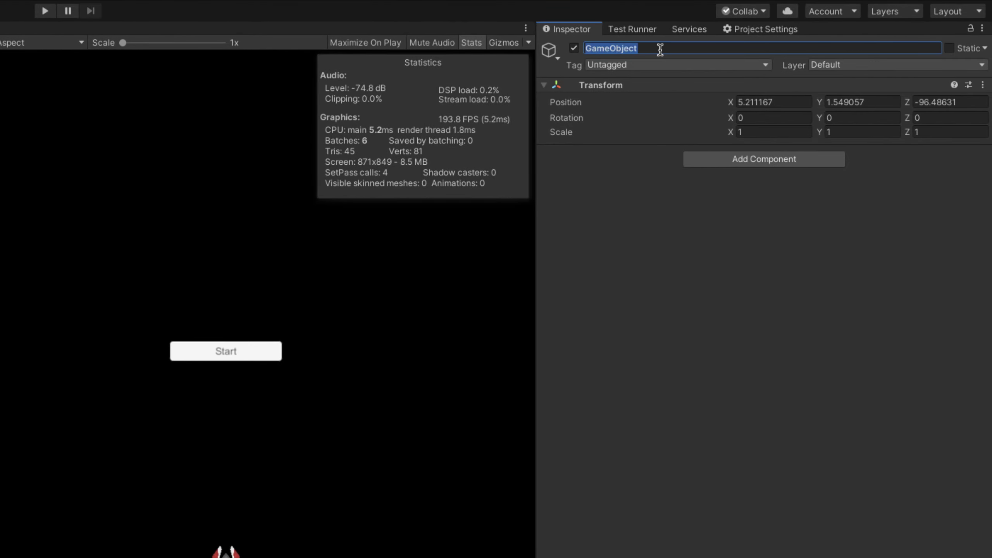
pyautogui.write('ObjectPoo')
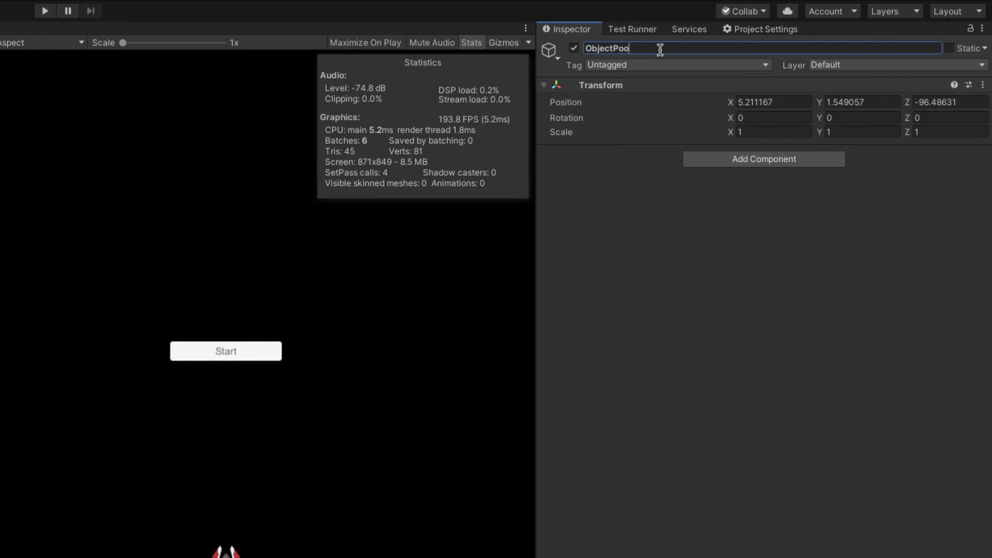
pyautogui.write('lManager')
# Reset ObjectPoolManager's Transform to 0,0,0 and add the Object Pool Manager script component.
pyautogui.rightClick(612, 86)
pyautogui.click(640, 94)
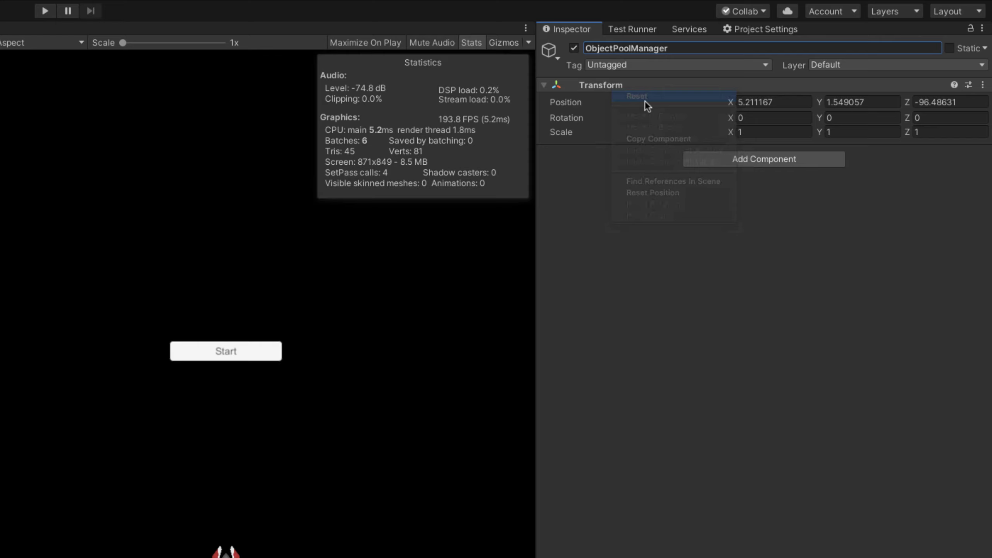
pyautogui.click(786, 162)
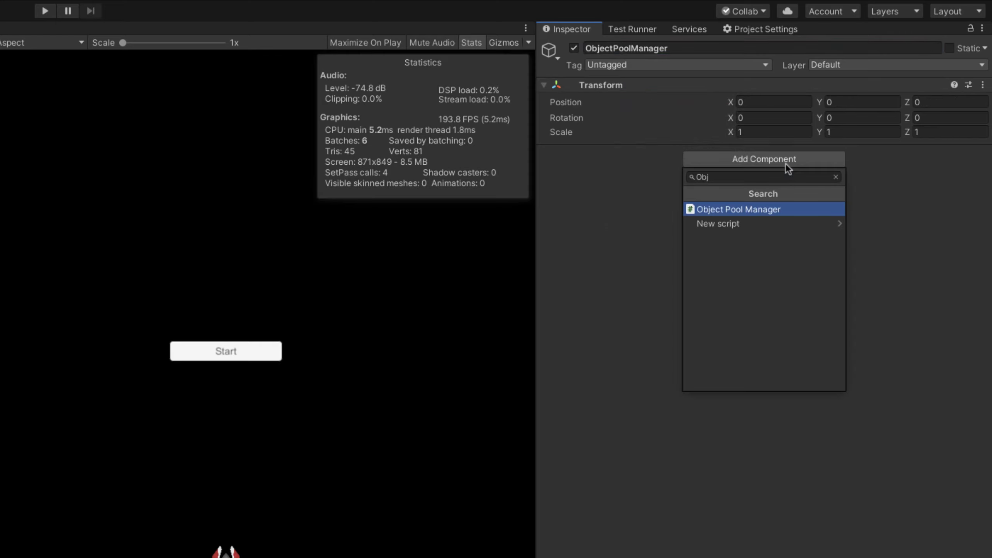
pyautogui.click(774, 211)
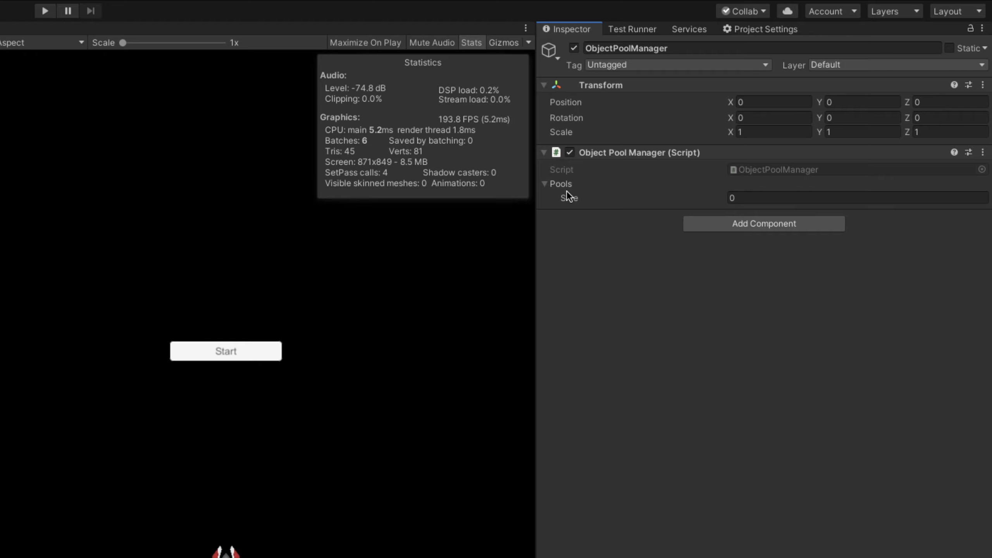
# Set the Pools size to 3 and expand Elements 0, 1 and 2.
pyautogui.click(753, 198)
pyautogui.write('3')
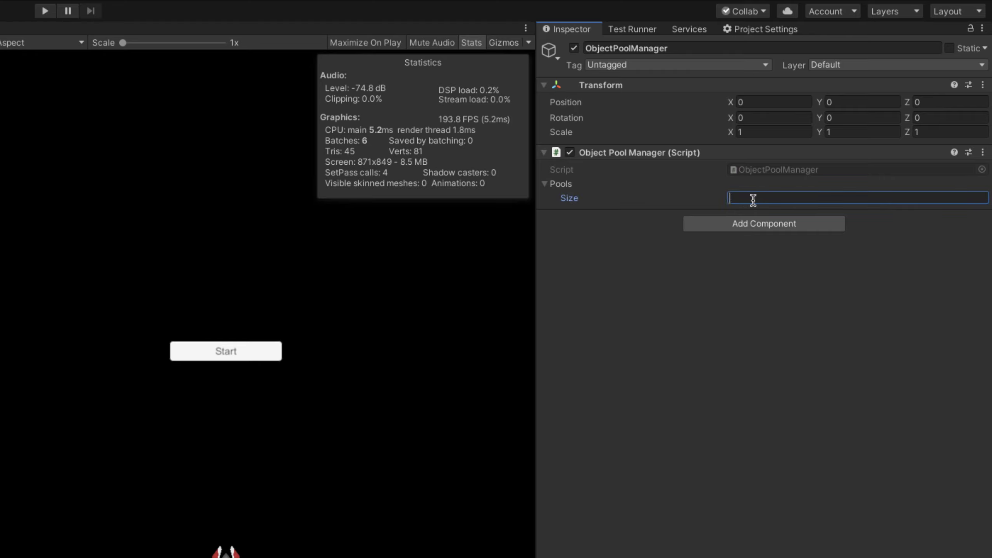
pyautogui.press('Return')
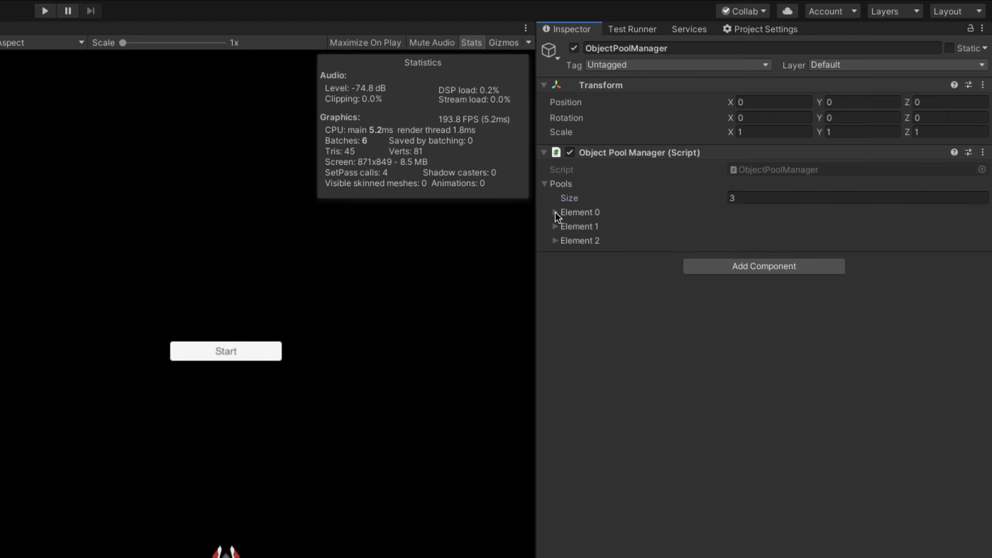
pyautogui.click(555, 212)
pyautogui.click(554, 283)
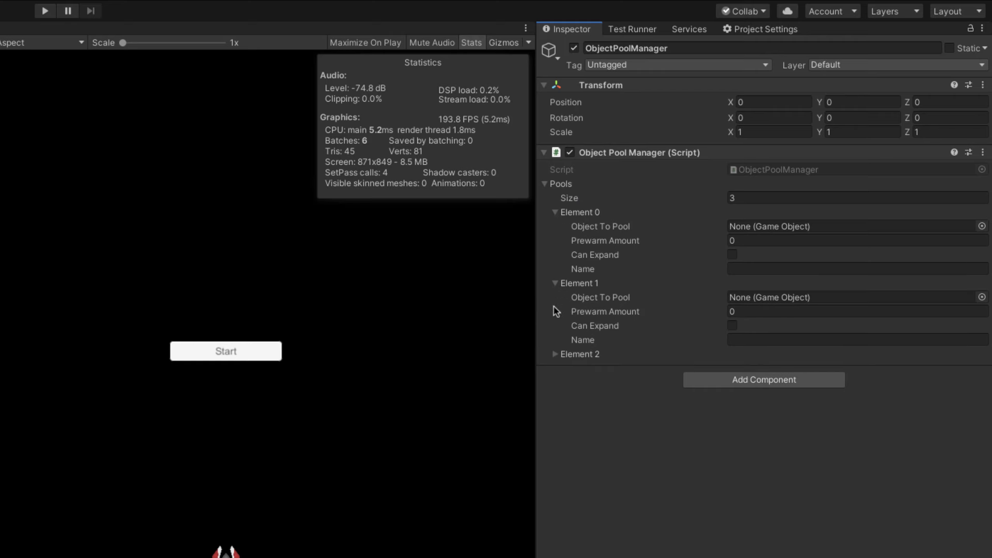
pyautogui.click(554, 354)
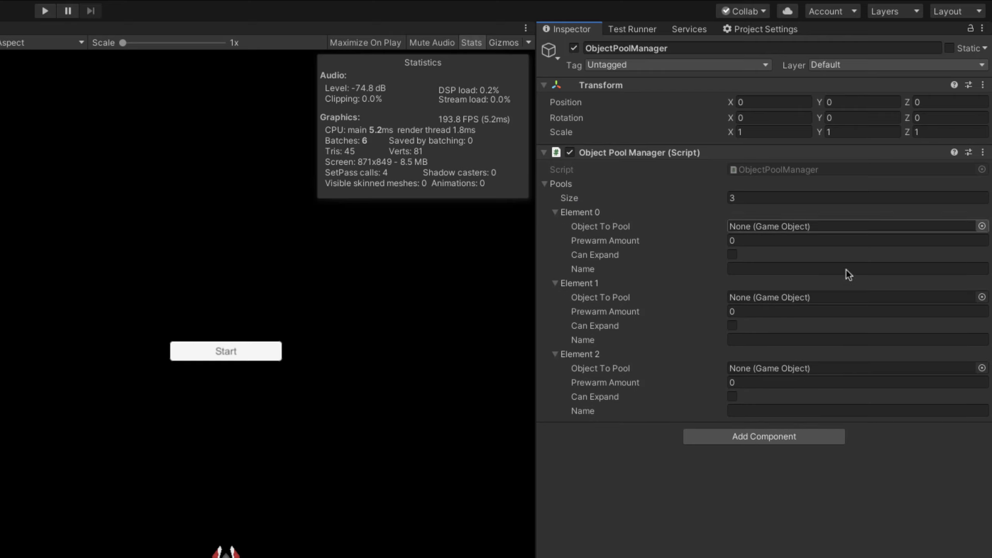
# Give Element 0 the Enemy object, prewarm amount 60 and name Enemy.
pyautogui.click(981, 226)
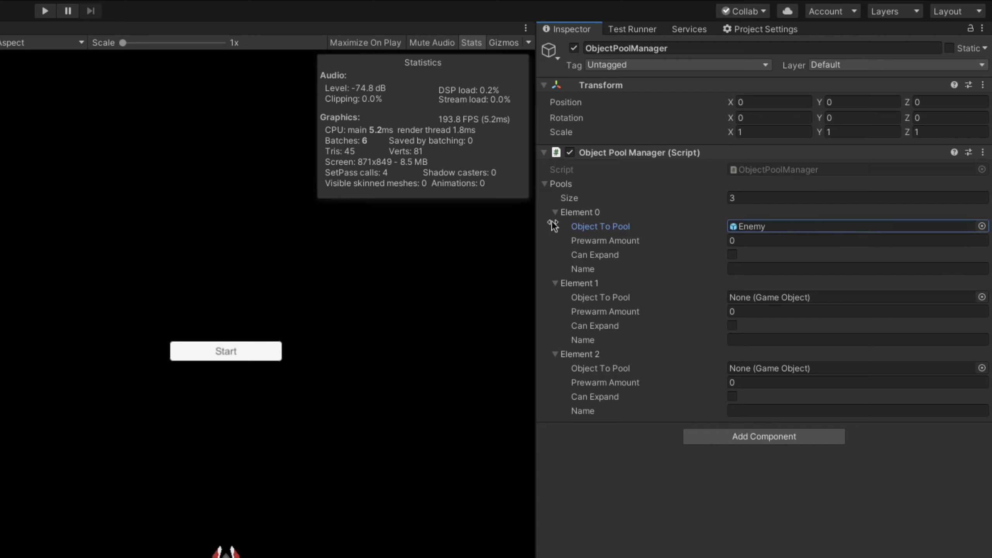
pyautogui.press('Tab')
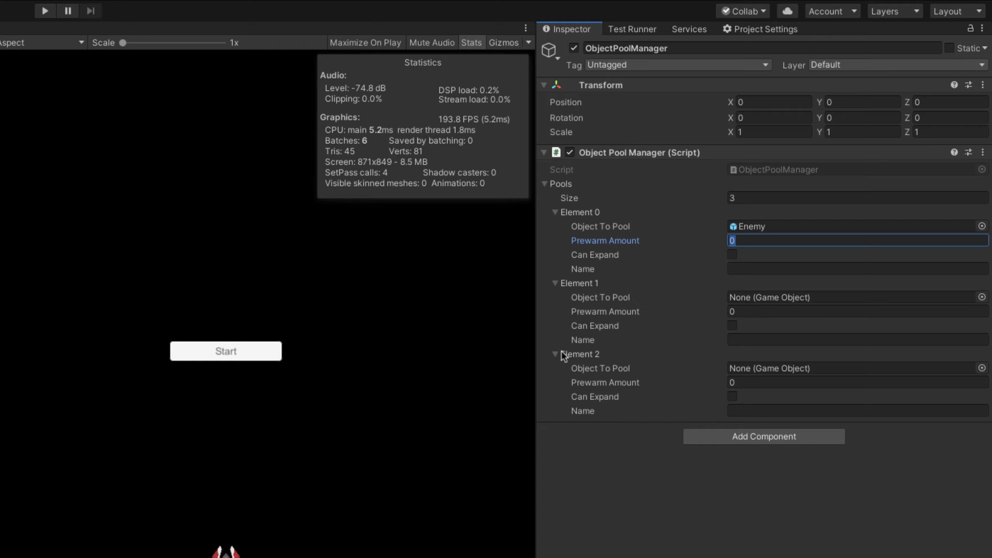
pyautogui.write('60')
pyautogui.click(756, 270)
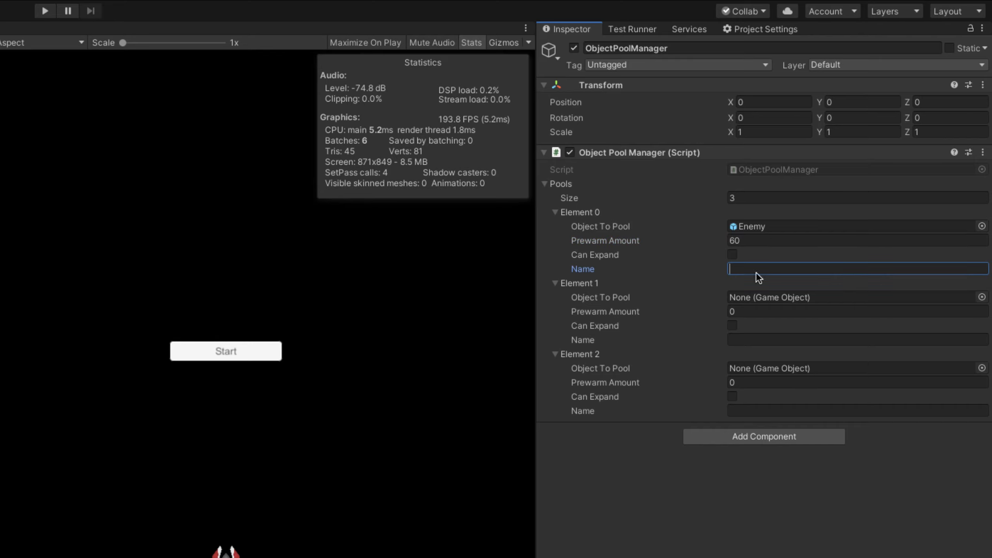
pyautogui.write('Enemy')
# Assign the LaserBlue prefab from Assets as Element 1's Object To Pool.
pyautogui.click(981, 298)
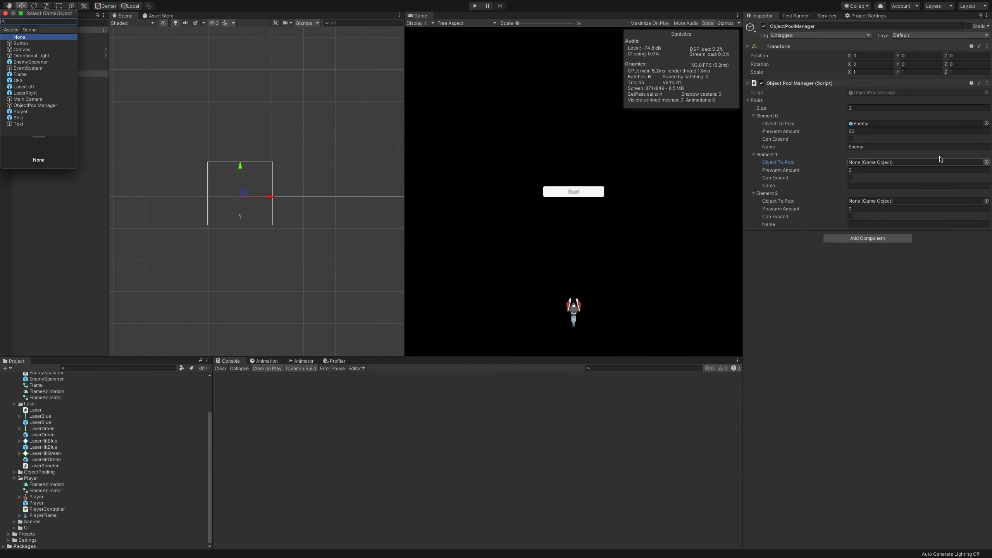
pyautogui.click(11, 30)
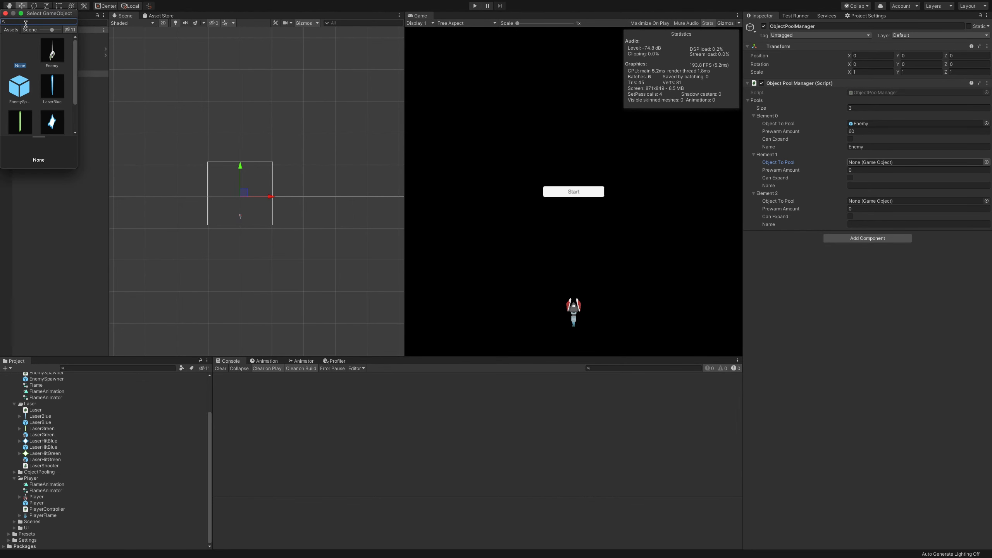
pyautogui.write('laser')
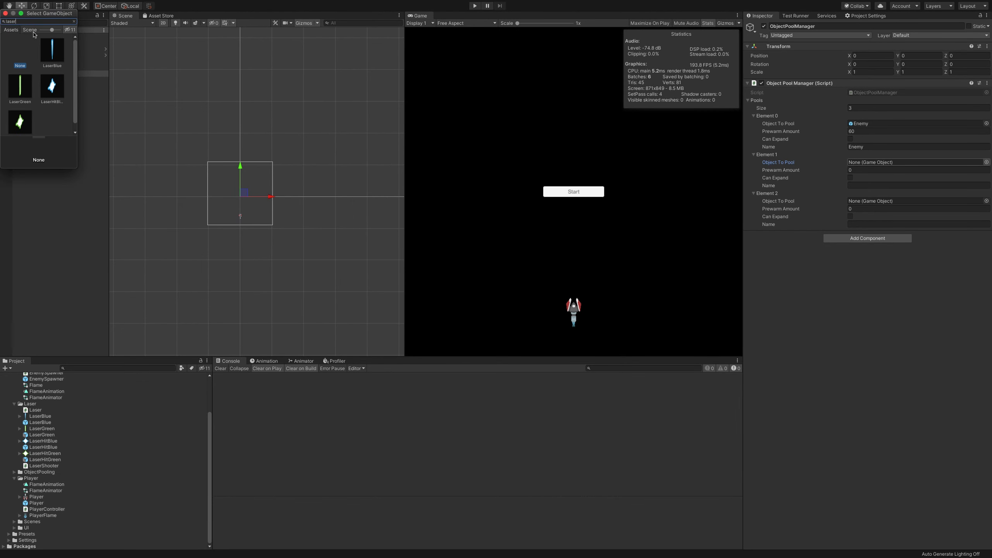
pyautogui.click(50, 51)
pyautogui.doubleClick(50, 51)
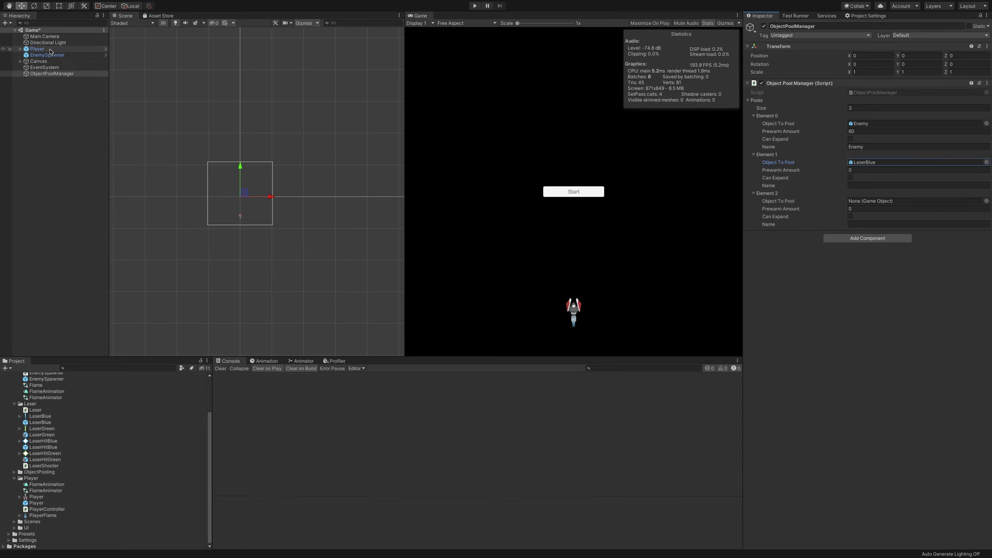
# Set Element 1's prewarm amount to 40, enable Can Expand, and name it LaserBlue.
pyautogui.click(863, 171)
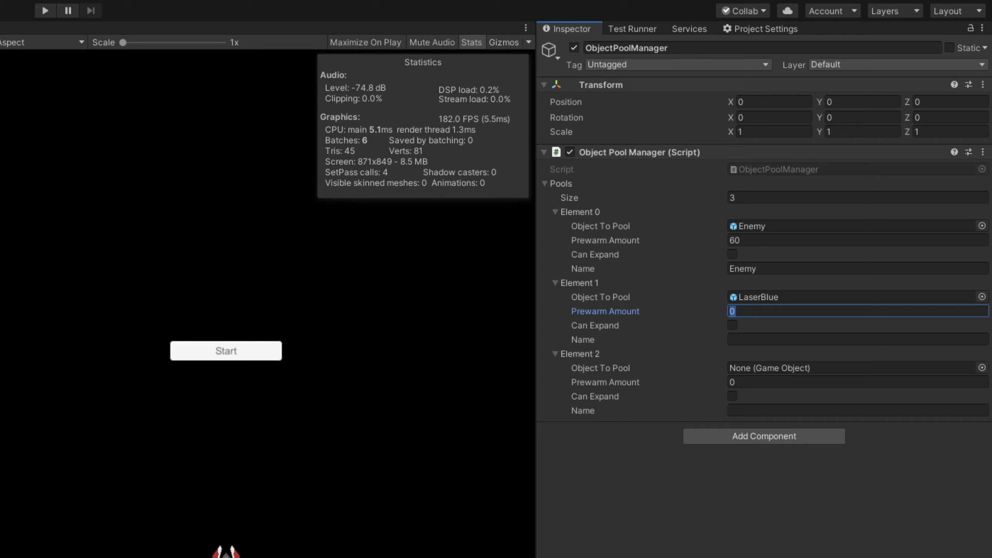
pyautogui.write('40')
pyautogui.click(600, 327)
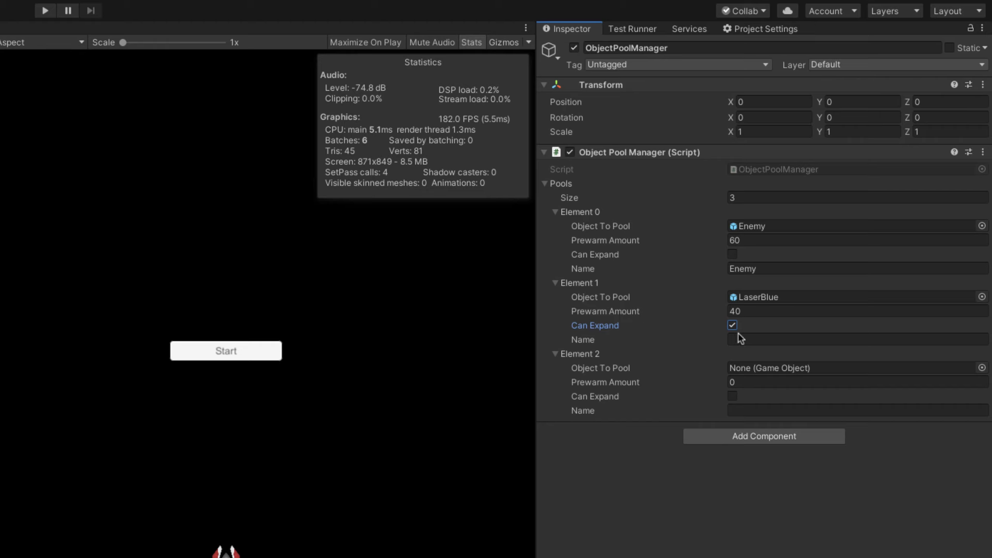
pyautogui.click(764, 339)
pyautogui.write('Laser')
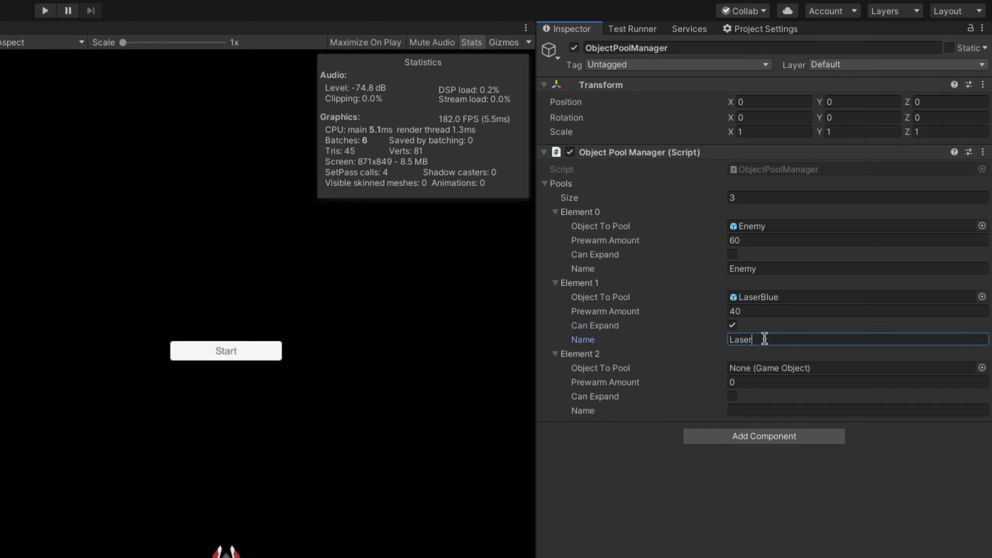
pyautogui.write('Blue')
pyautogui.click(674, 370)
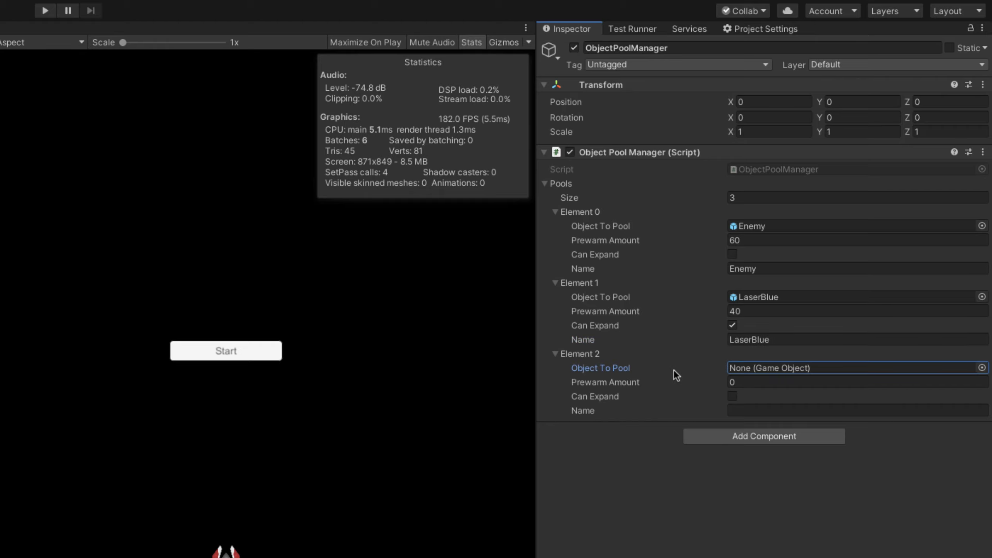
# Give Element 2 the LaserGreen object, prewarm amount 250, Can Expand enabled, and name LaserGreen.
pyautogui.click(982, 368)
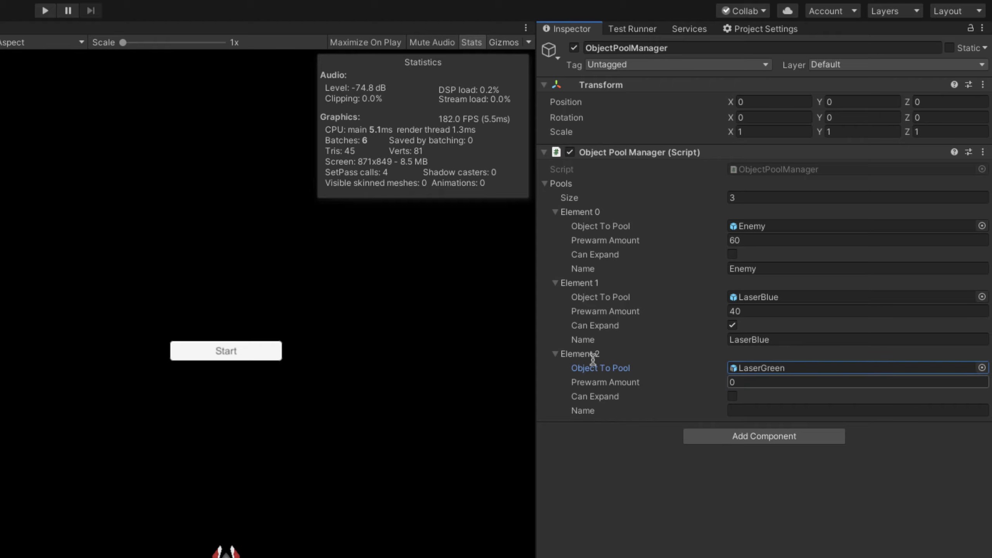
pyautogui.click(761, 381)
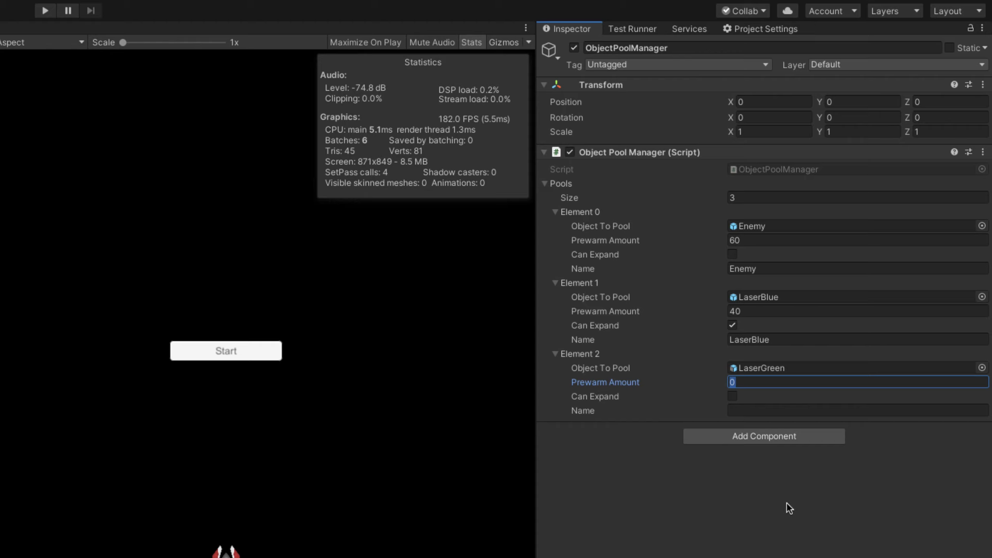
pyautogui.write('2')
pyautogui.write('50')
pyautogui.click(733, 397)
pyautogui.click(767, 411)
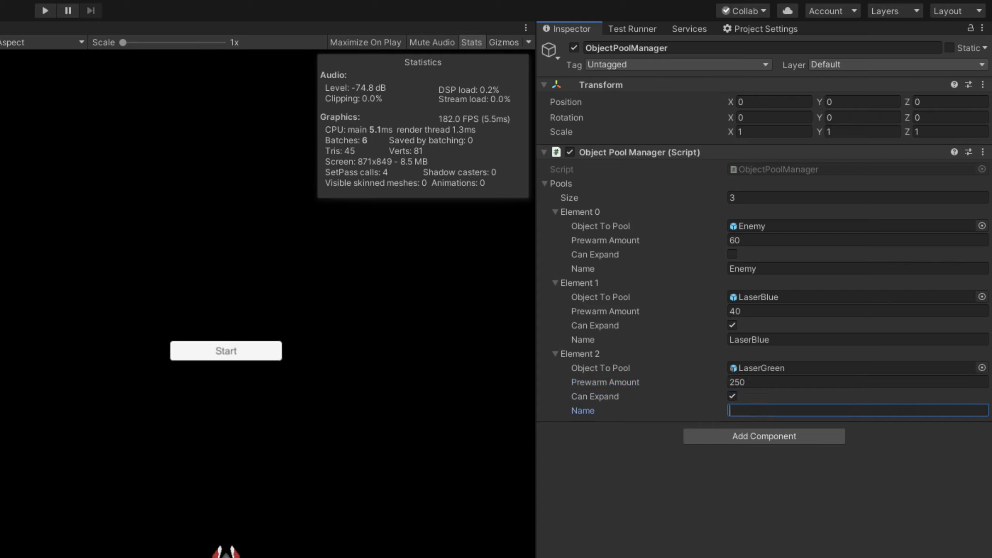
pyautogui.write('LaserGre')
pyautogui.write('en')
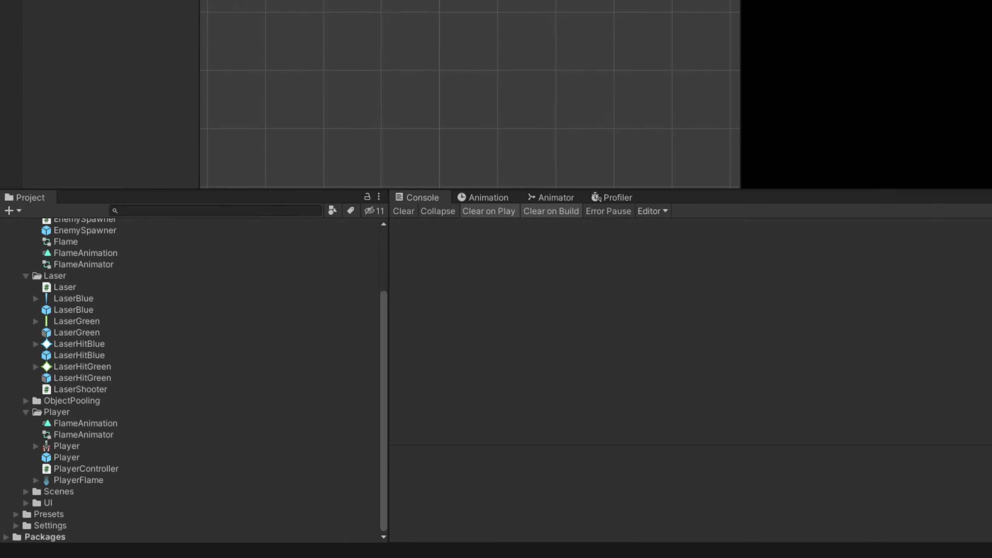
# Set the Enemy prefab's Laser Shooter Laser Name to LaserGreen.
pyautogui.scroll(3, 128, 334)
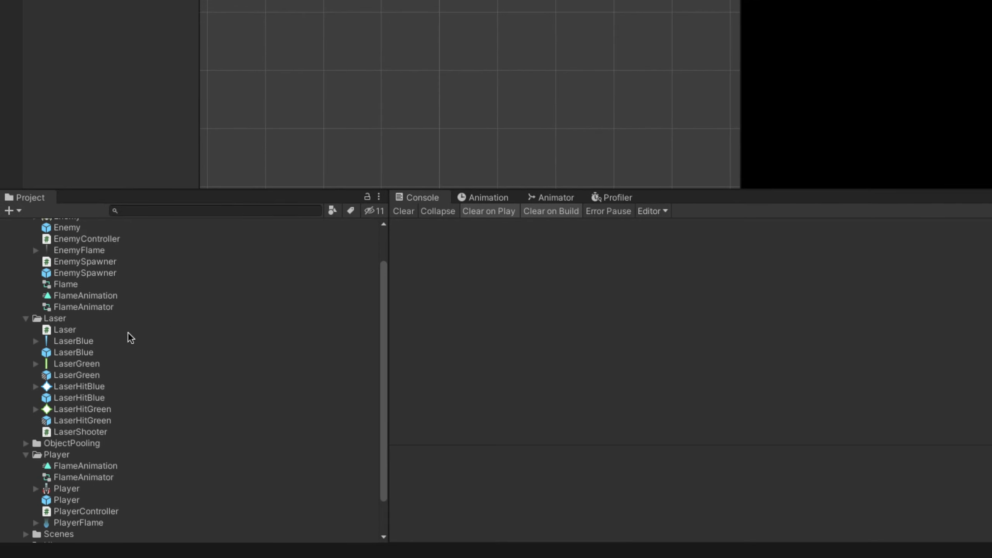
pyautogui.scroll(2, 130, 337)
pyautogui.click(62, 257)
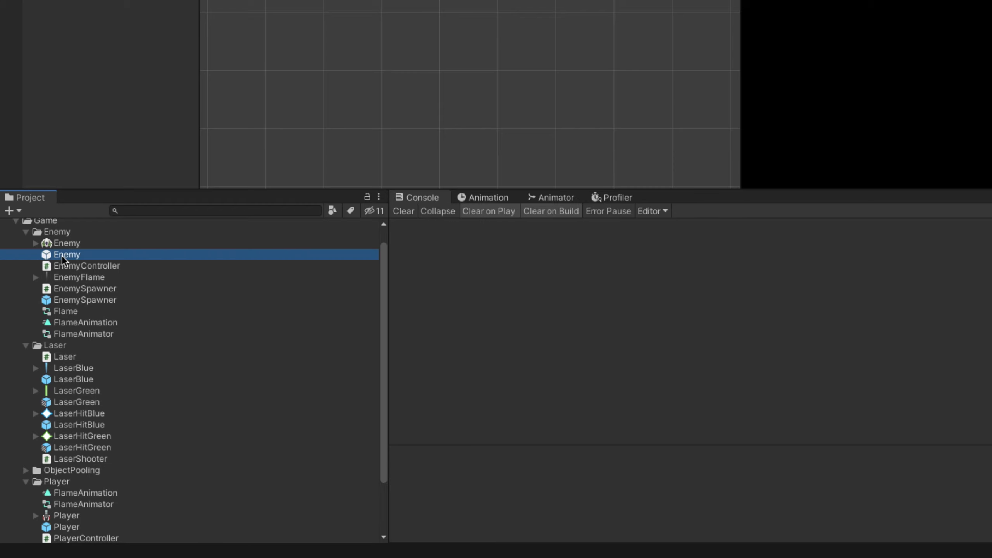
pyautogui.scroll(-1, 670, 356)
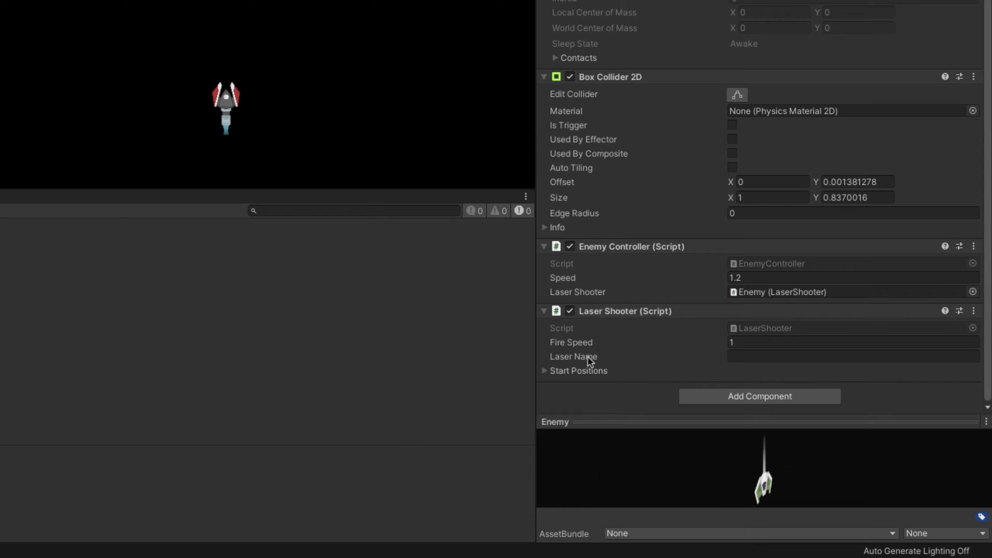
pyautogui.click(759, 357)
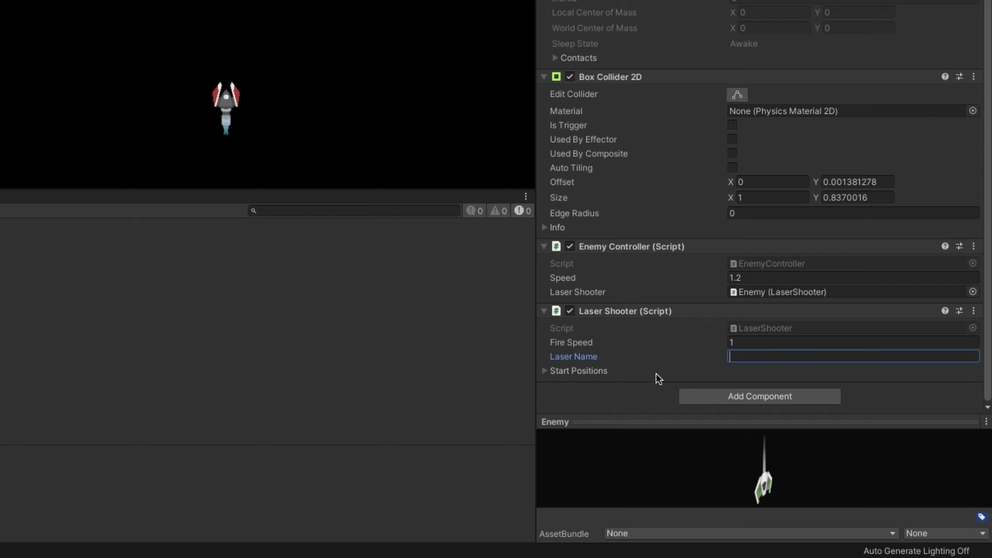
pyautogui.write('LaserGreen')
# Set the Player prefab's Laser Name to LaserBlue.
pyautogui.click(500, 370)
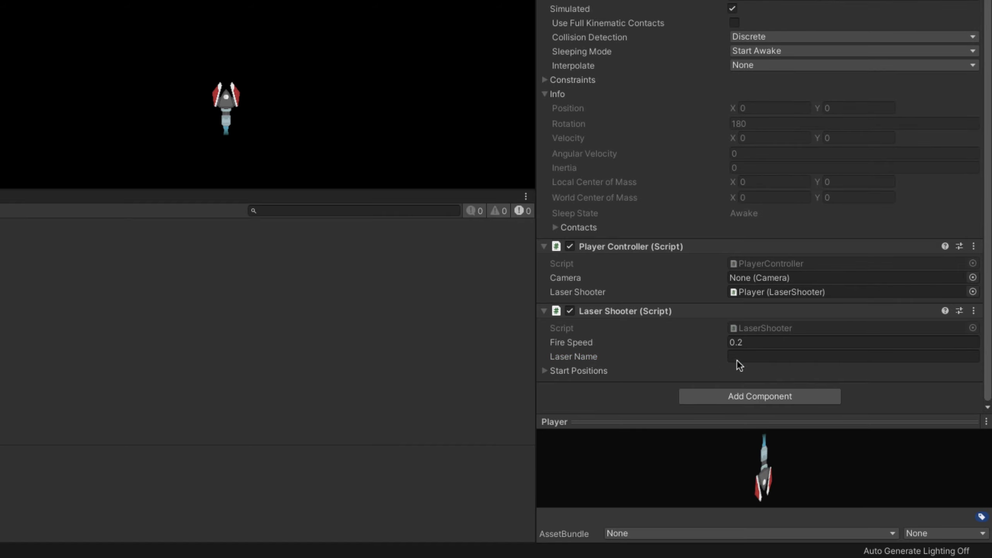
pyautogui.click(759, 359)
pyautogui.write('LaserBlue')
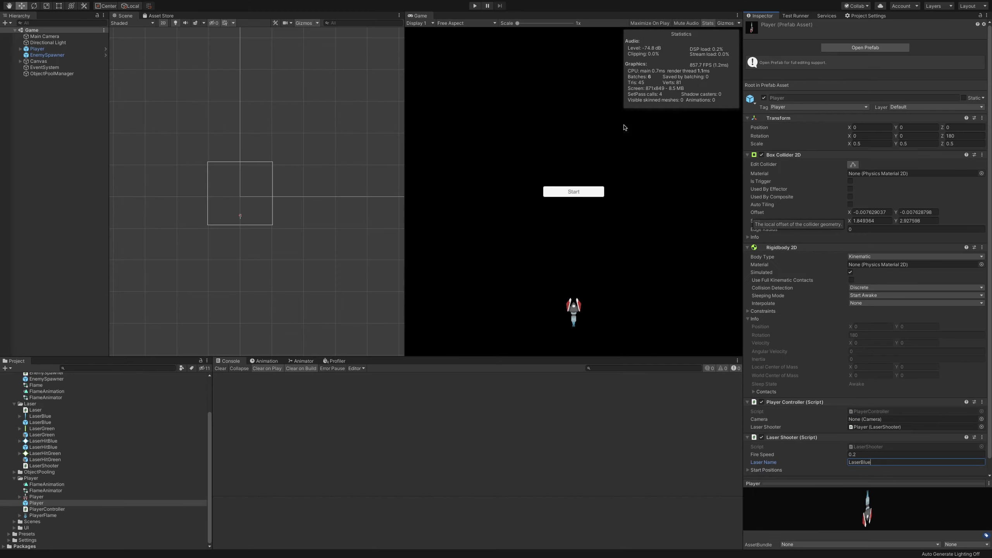
# Enter Play mode and check the Hierarchy for prewarmed Enemy, LaserBlue and LaserGreen clones.
pyautogui.click(475, 7)
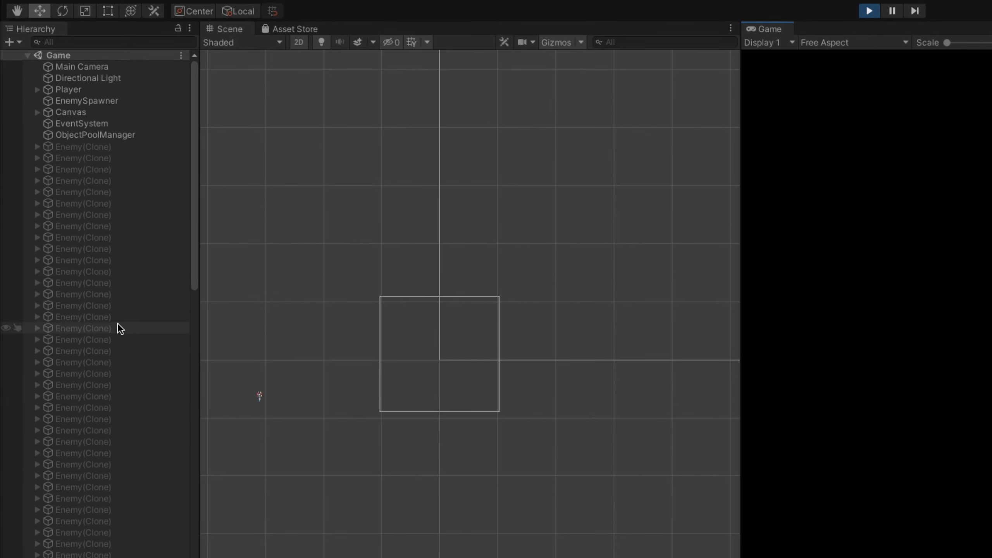
pyautogui.scroll(-2, 118, 323)
pyautogui.scroll(-4, 118, 323)
pyautogui.scroll(-3, 117, 324)
pyautogui.scroll(-3, 117, 324)
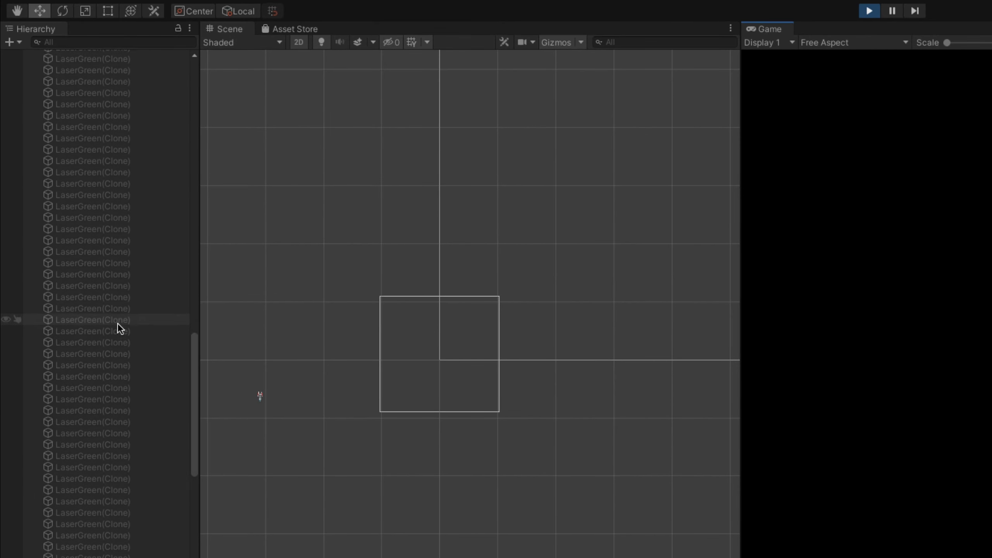
pyautogui.scroll(-3, 118, 325)
pyautogui.scroll(-3, 118, 324)
pyautogui.scroll(-3, 118, 325)
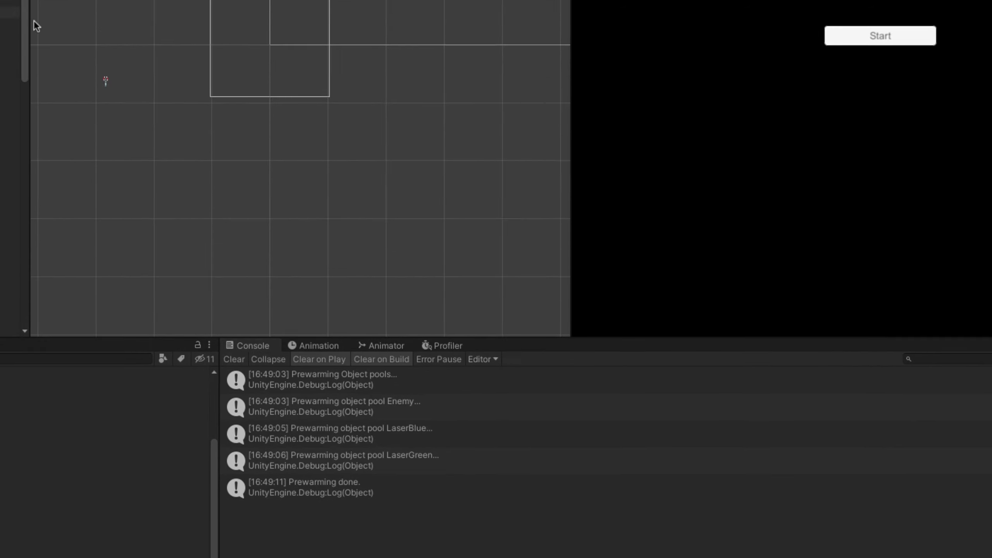
pyautogui.scroll(-15, 133, 429)
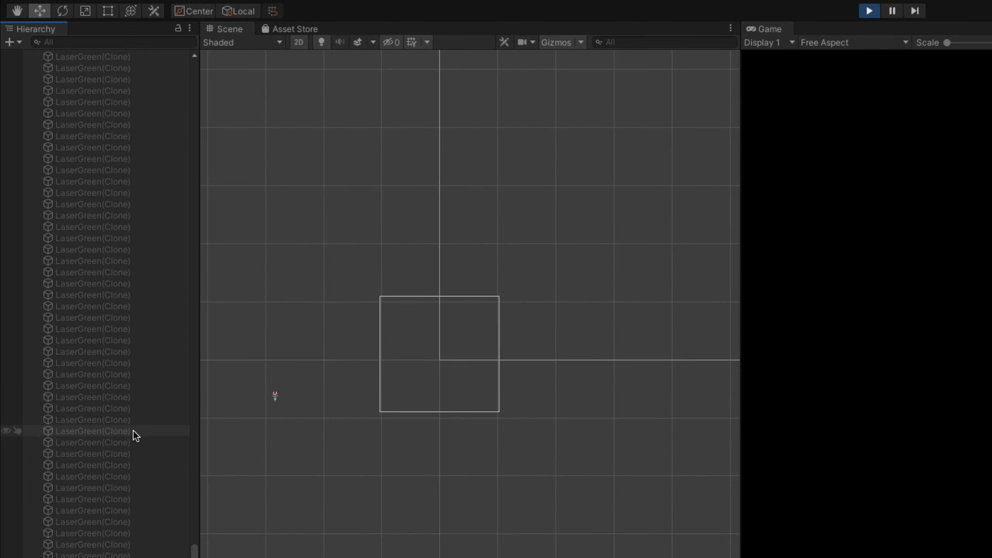
pyautogui.scroll(5, 119, 311)
pyautogui.scroll(5, 119, 310)
pyautogui.scroll(5, 119, 310)
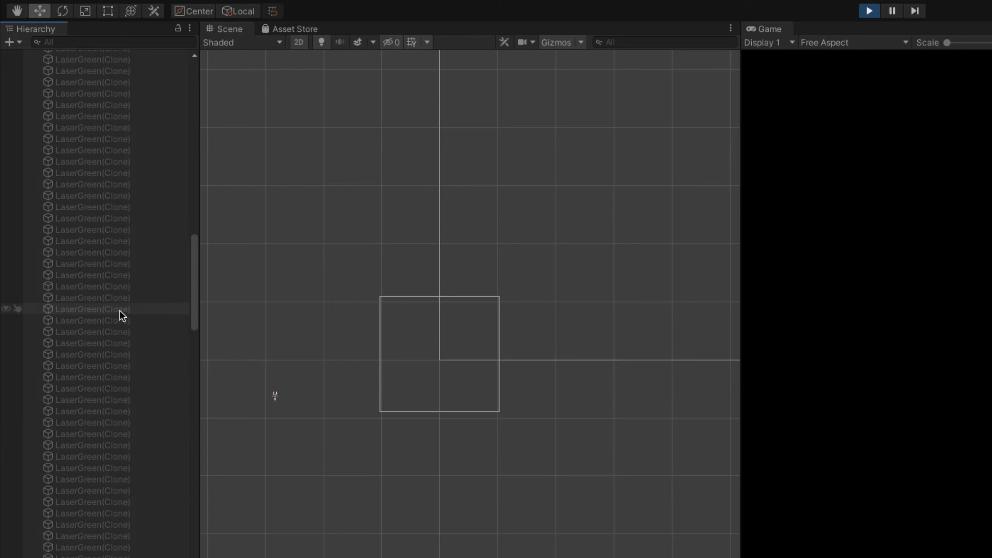
pyautogui.scroll(5, 120, 310)
pyautogui.scroll(5, 119, 310)
pyautogui.scroll(5, 119, 310)
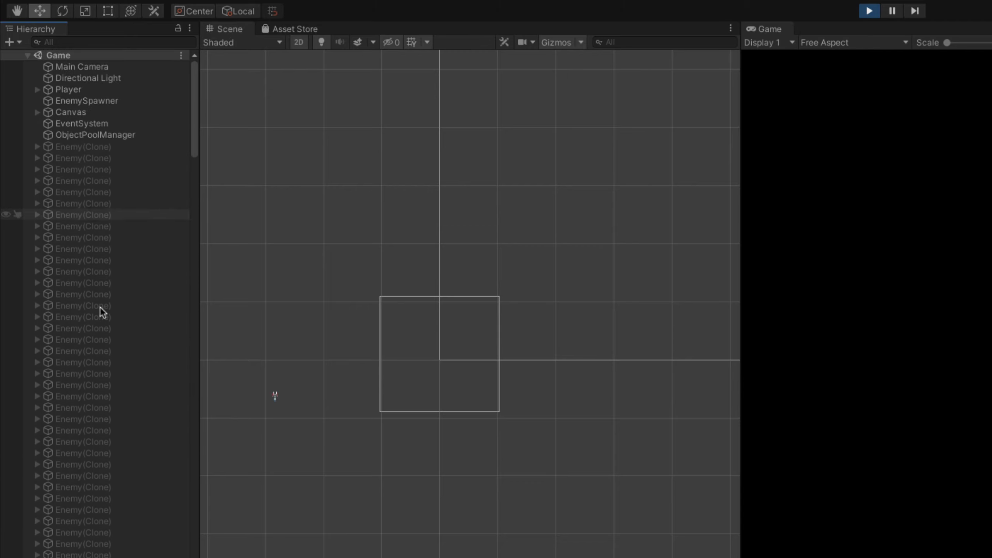
pyautogui.scroll(-2, 99, 307)
pyautogui.scroll(-5, 99, 307)
pyautogui.scroll(-5, 100, 307)
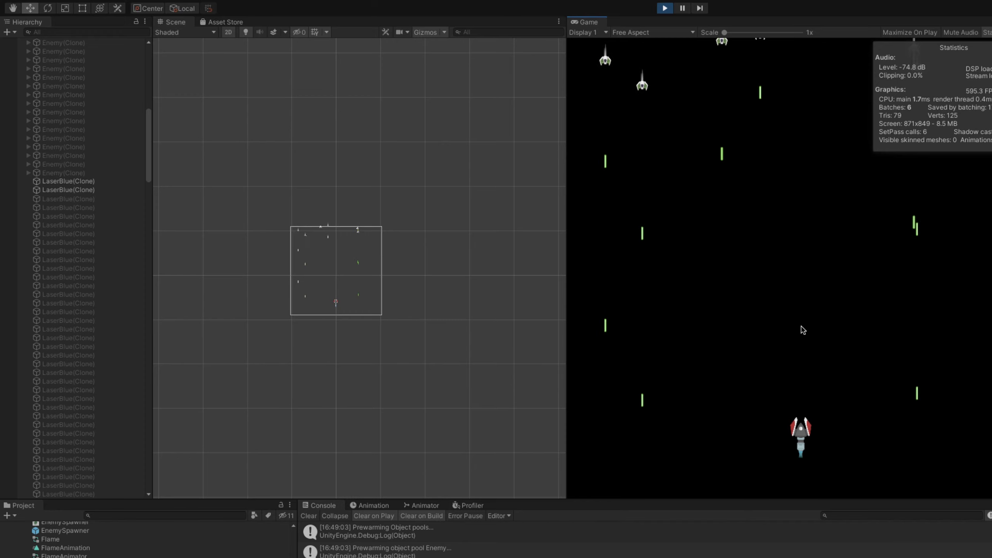
# Steer the player left and watch pooled Enemy and LaserGreen clones toggle active in the Hierarchy.
pyautogui.press('Left')
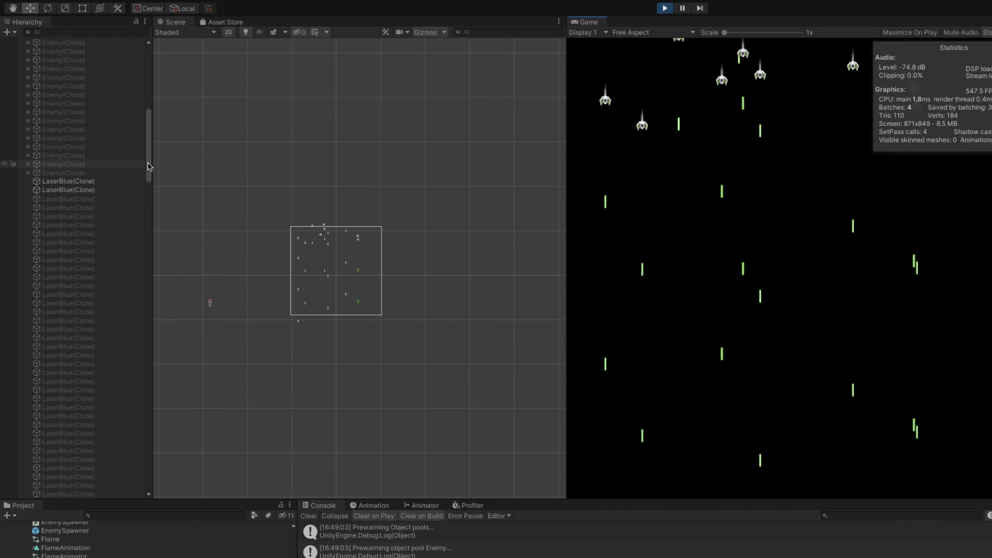
pyautogui.moveTo(149, 166); pyautogui.dragTo(148, 211)
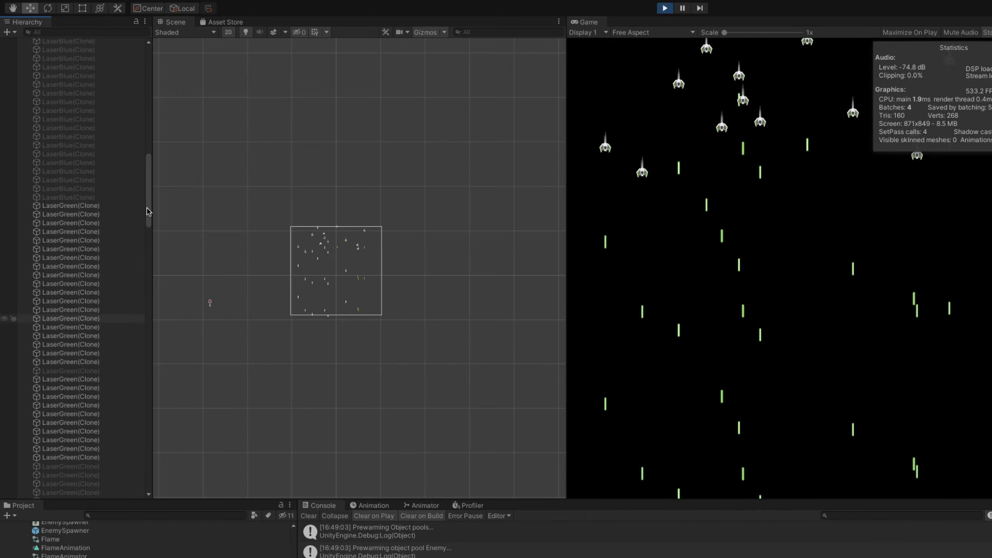
pyautogui.scroll(-10, 133, 234)
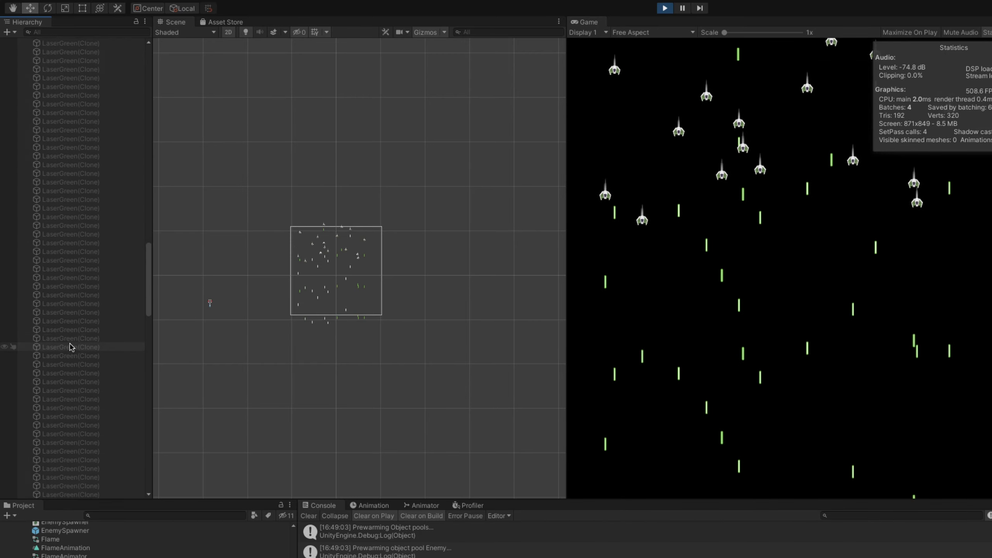
pyautogui.scroll(-10, 70, 347)
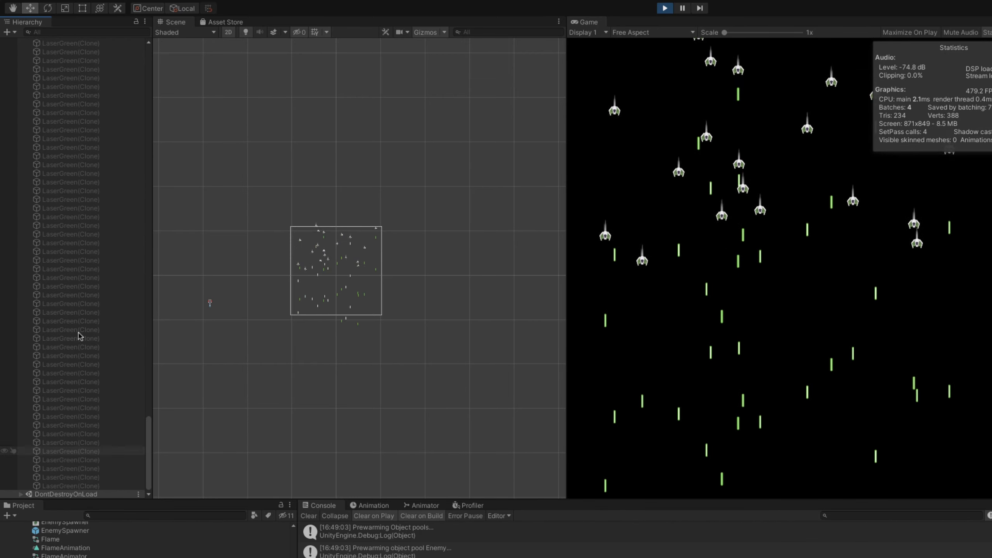
pyautogui.scroll(10, 84, 328)
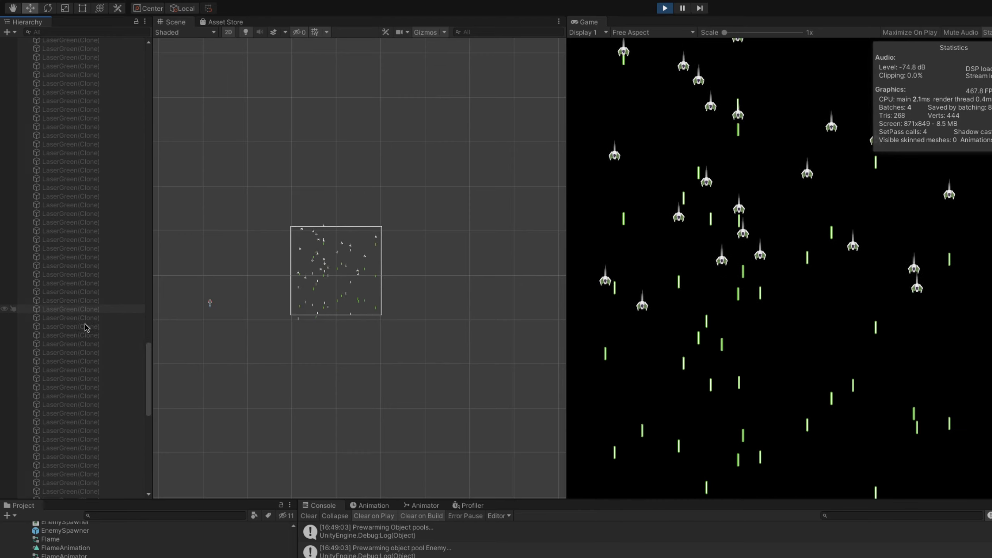
pyautogui.scroll(5, 86, 327)
pyautogui.scroll(5, 87, 327)
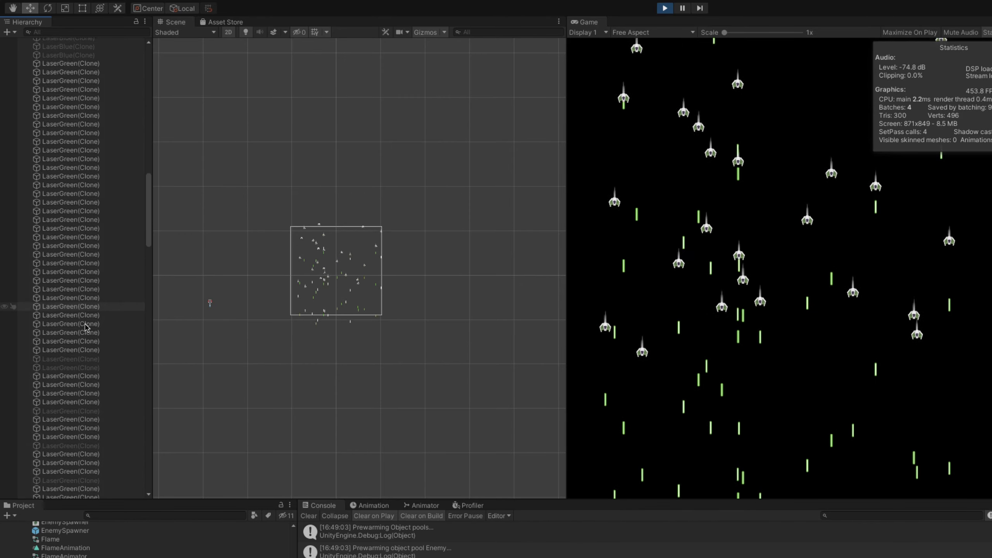
pyautogui.scroll(5, 86, 328)
pyautogui.scroll(5, 80, 352)
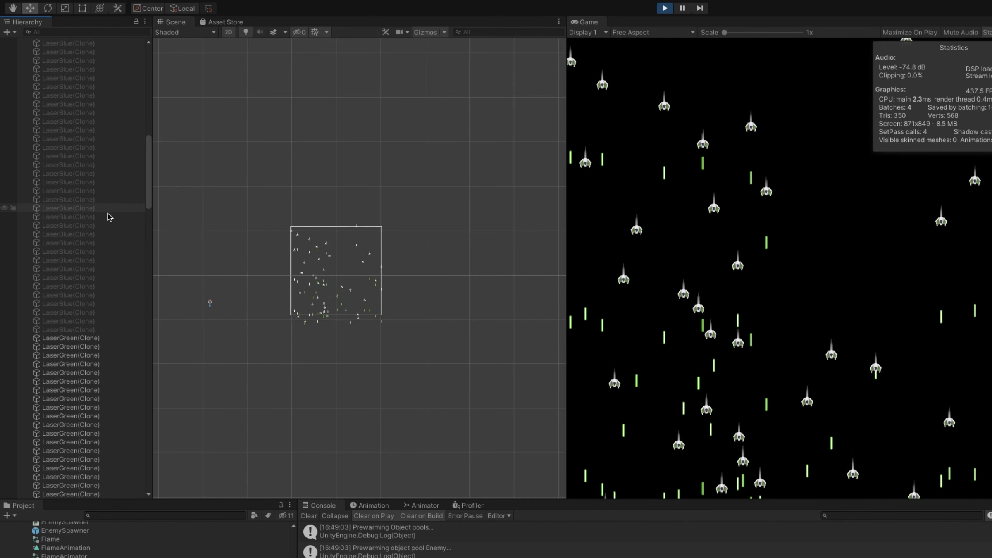
pyautogui.scroll(3, 109, 217)
pyautogui.scroll(3, 109, 218)
pyautogui.scroll(3, 109, 218)
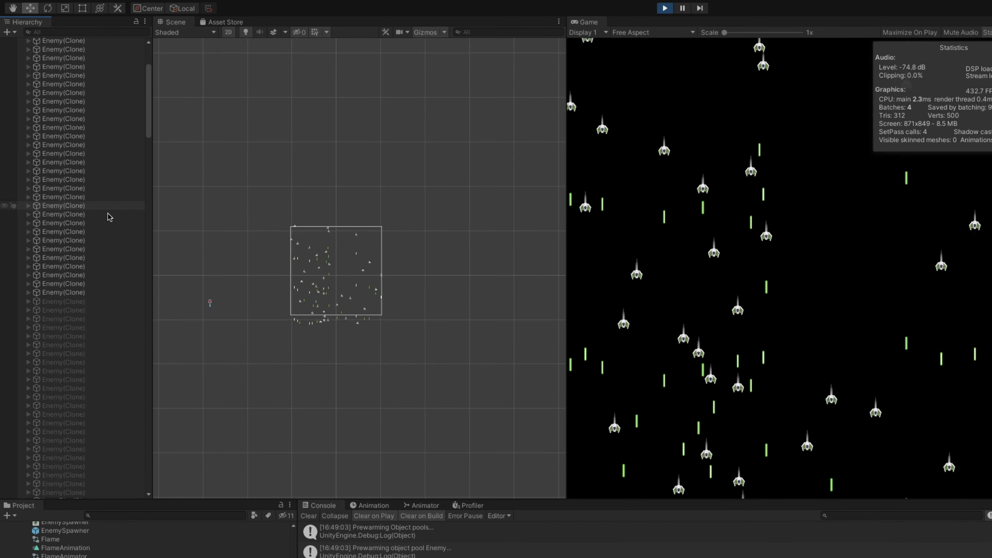
pyautogui.scroll(3, 109, 217)
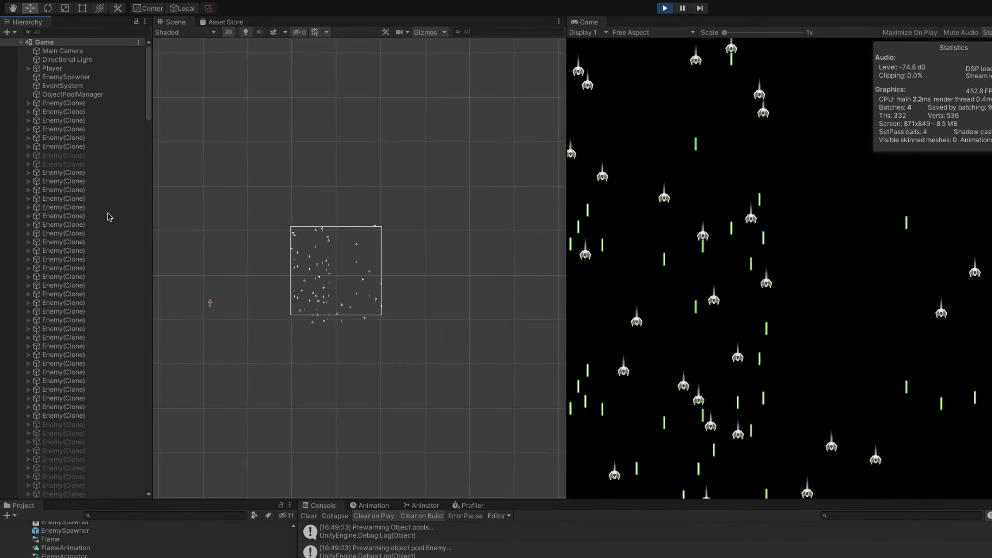